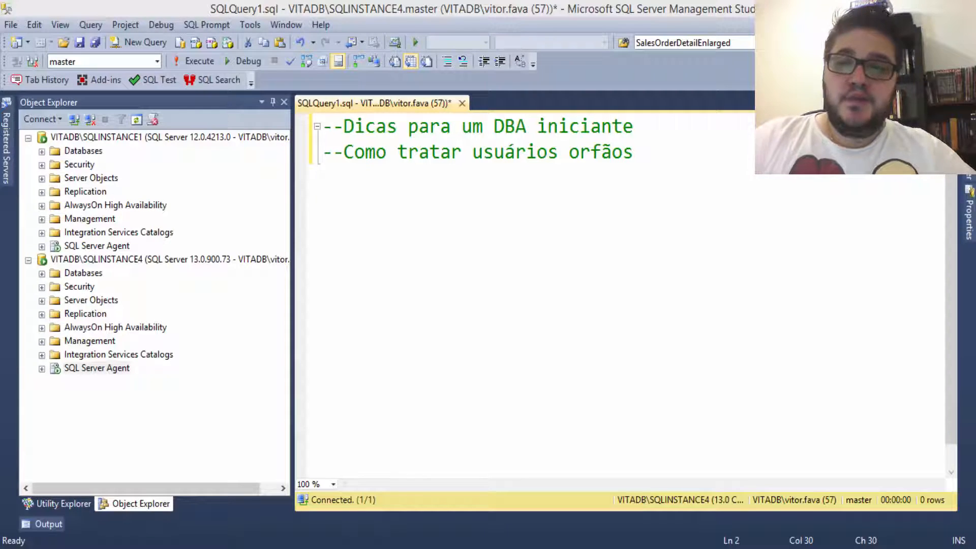
Step: Add a '--Login' comment line below the heading comments, after a blank line
left_click(702, 239)
key("Return")
key("Return")
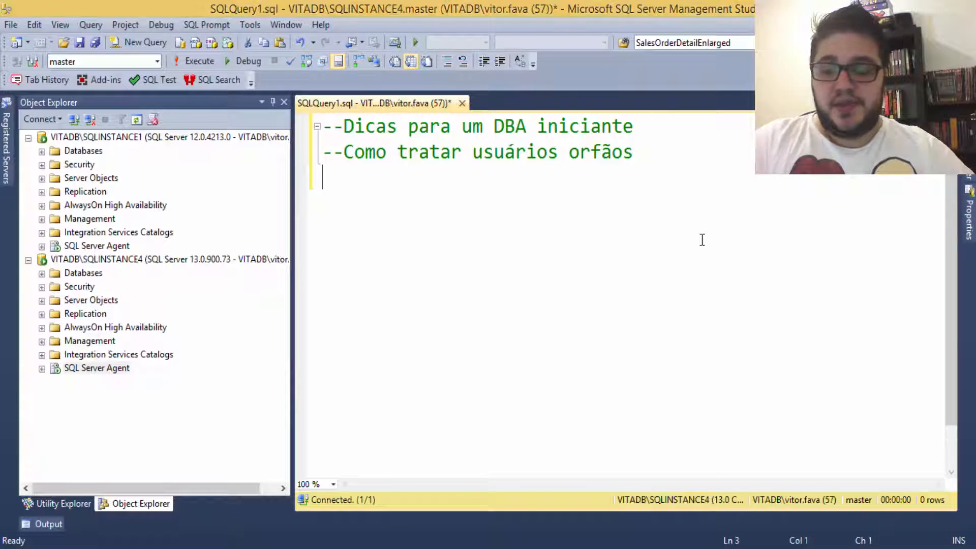
type("--")
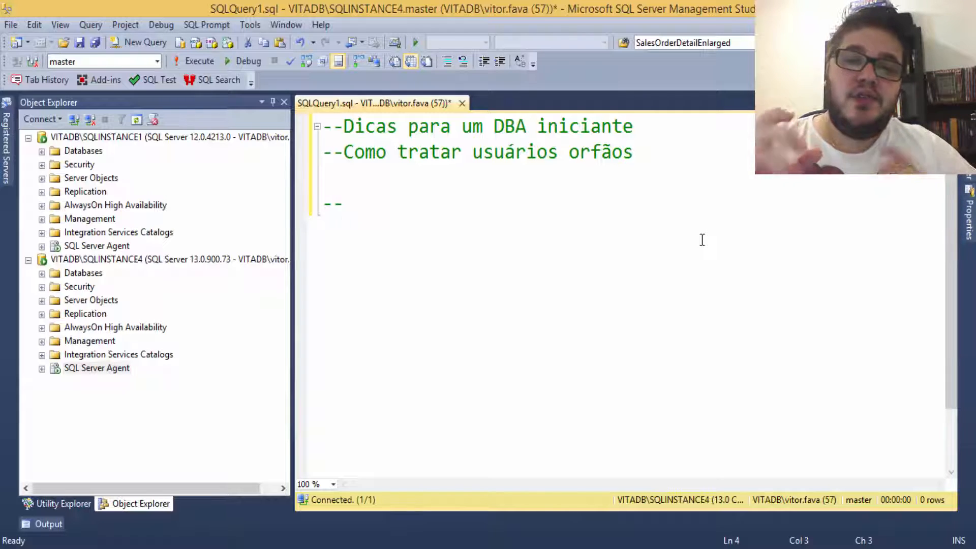
type("Login")
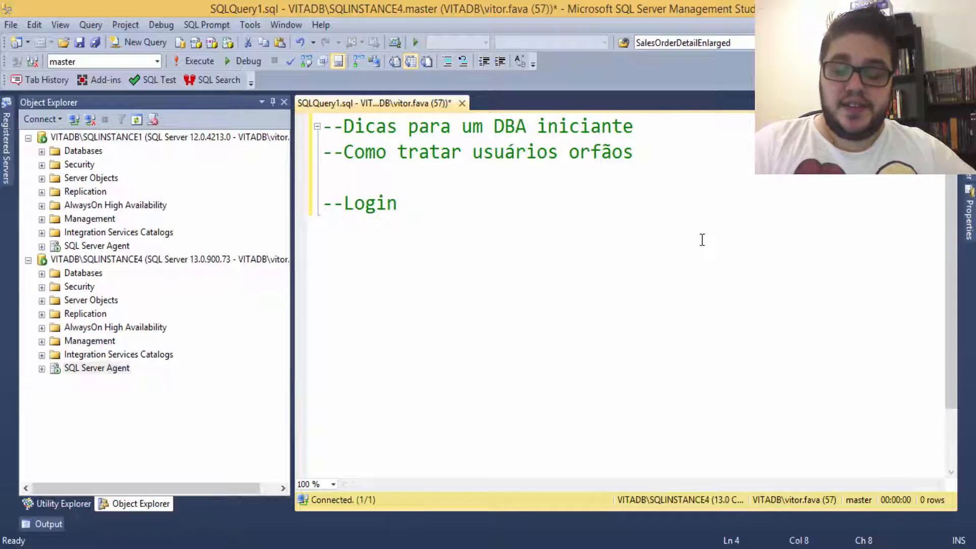
Step: Insert a '--Instancia' line above '--Login' and indent the Login comment one level
key("Home")
key("Return")
key("Up")
type("--")
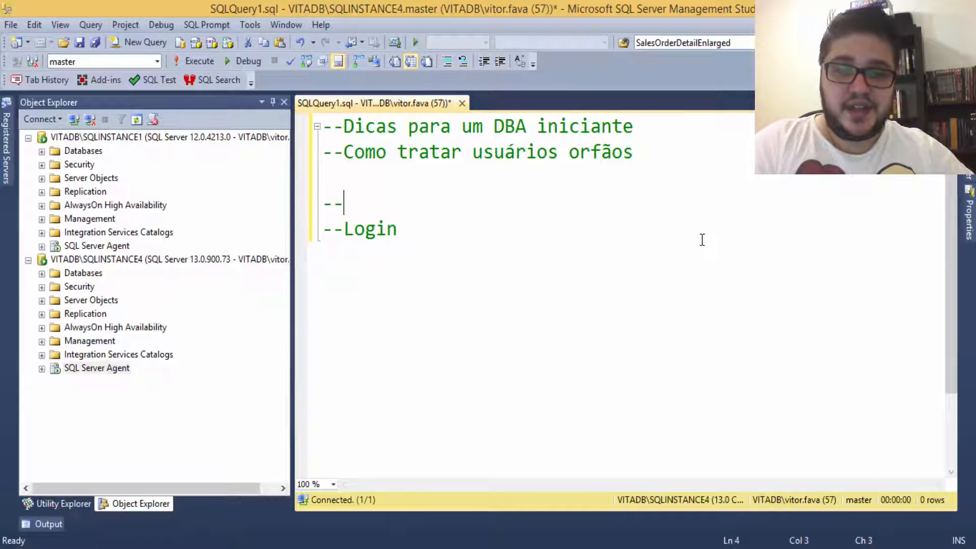
type("Instan")
key("BackSpace")
key("BackSpace")
key("BackSpace")
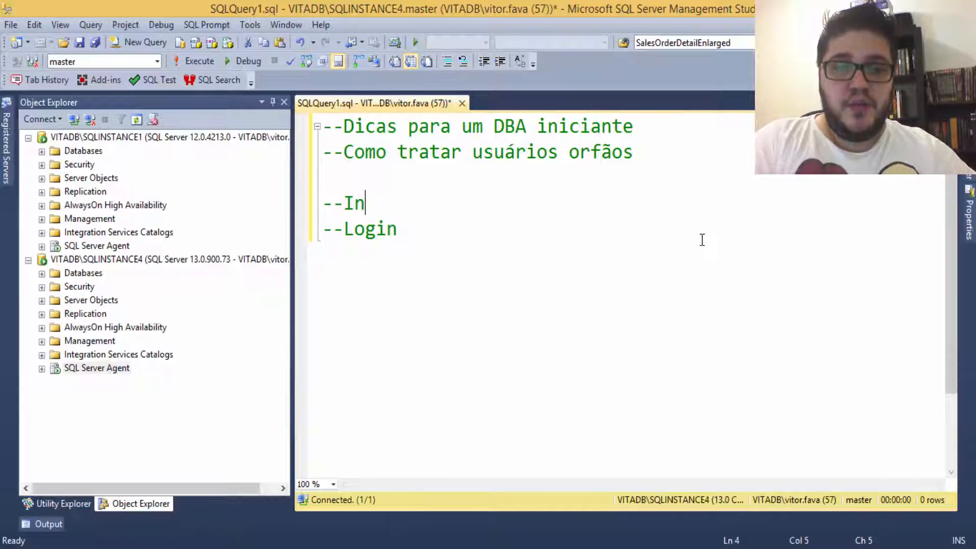
type("stancia")
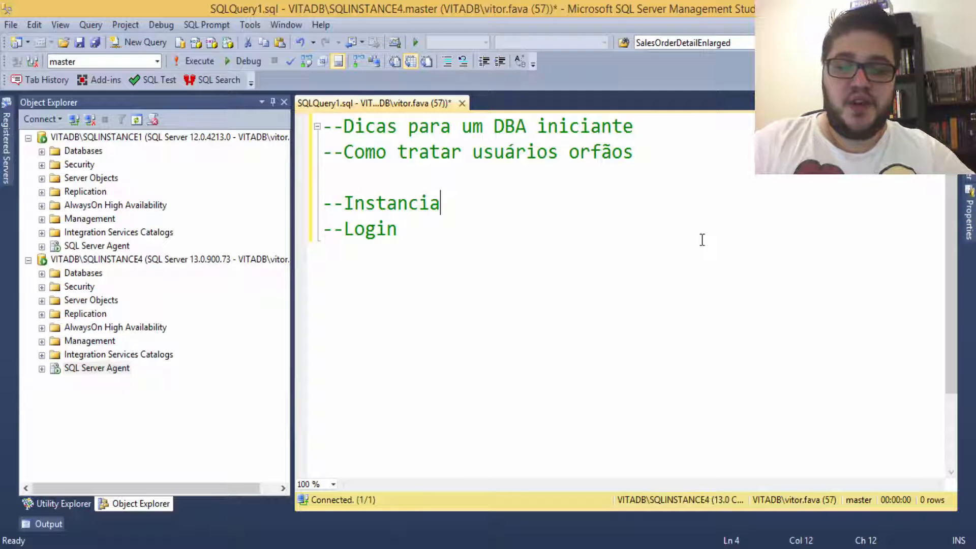
key("Right")
key("Tab")
key("Right")
key("Right")
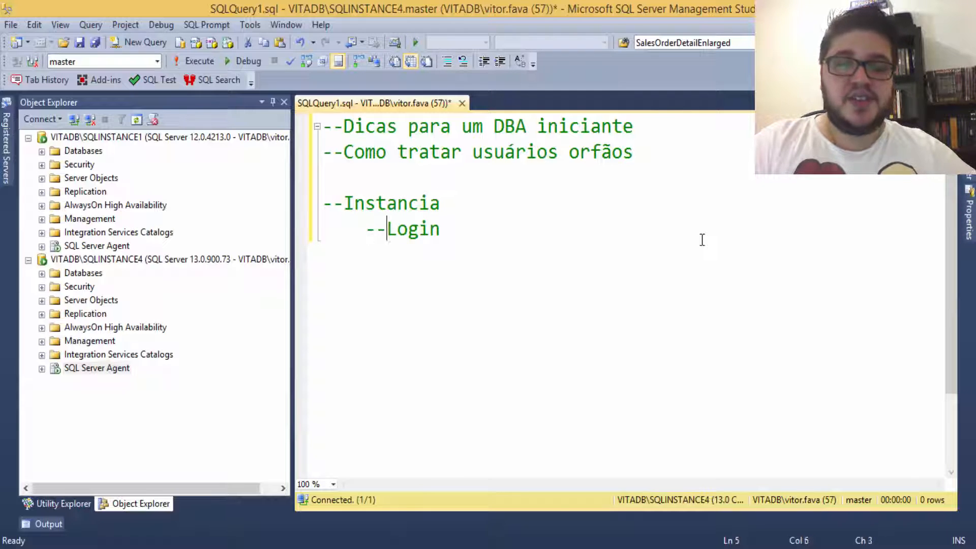
key("shift+End")
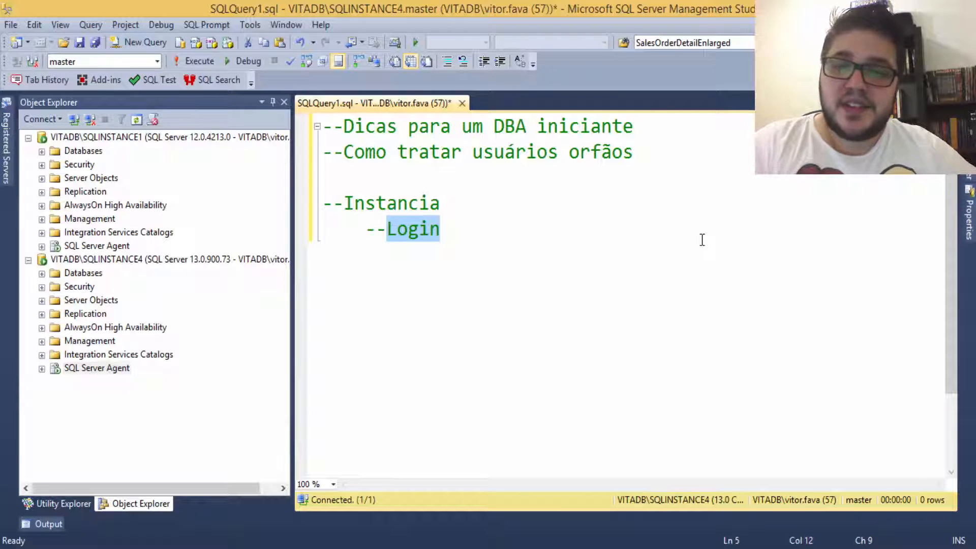
Step: Add indented '--Windows' and '--SQL' lines beneath '--Login'
left_click(702, 240)
key("Return")
key("Tab")
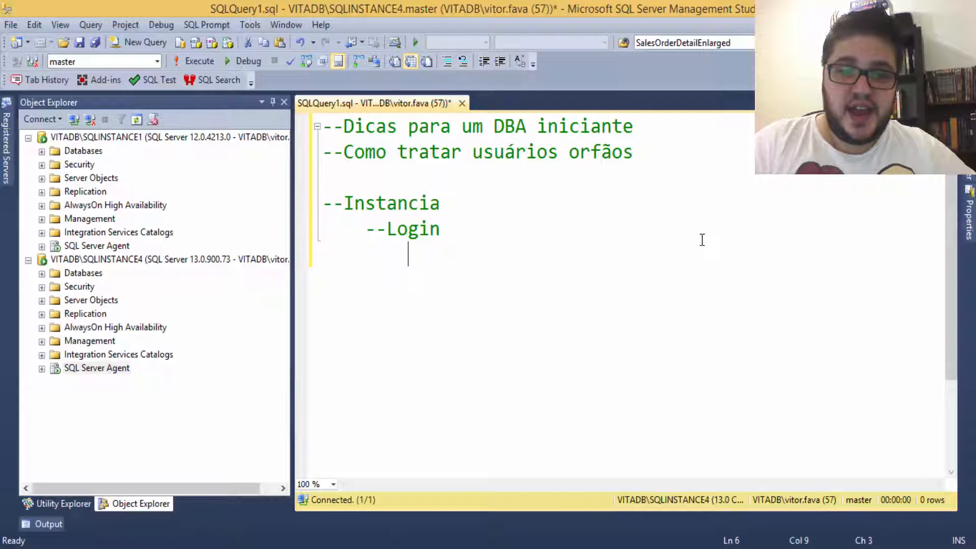
type("--")
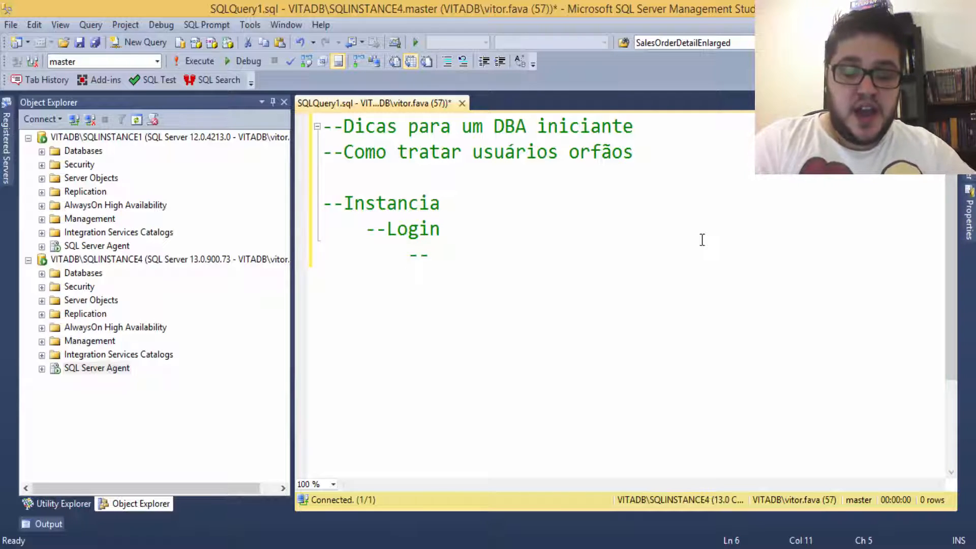
type("Windows")
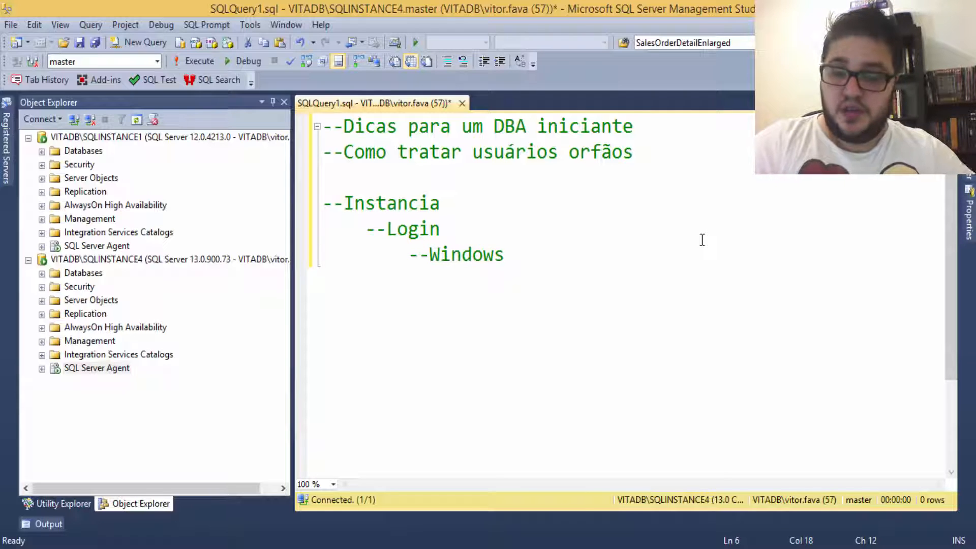
key("Return")
key("BackSpace")
type("--SQL")
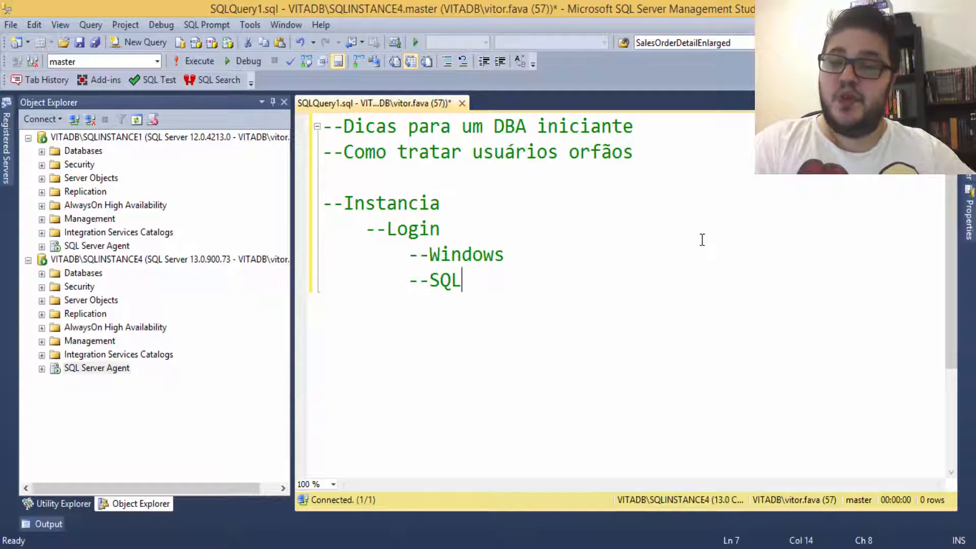
Step: Complete the lines as '--Windows (TRUSTED)' and '--SQL (NON-TRUTED / MIXED MODE)'
key("Up")
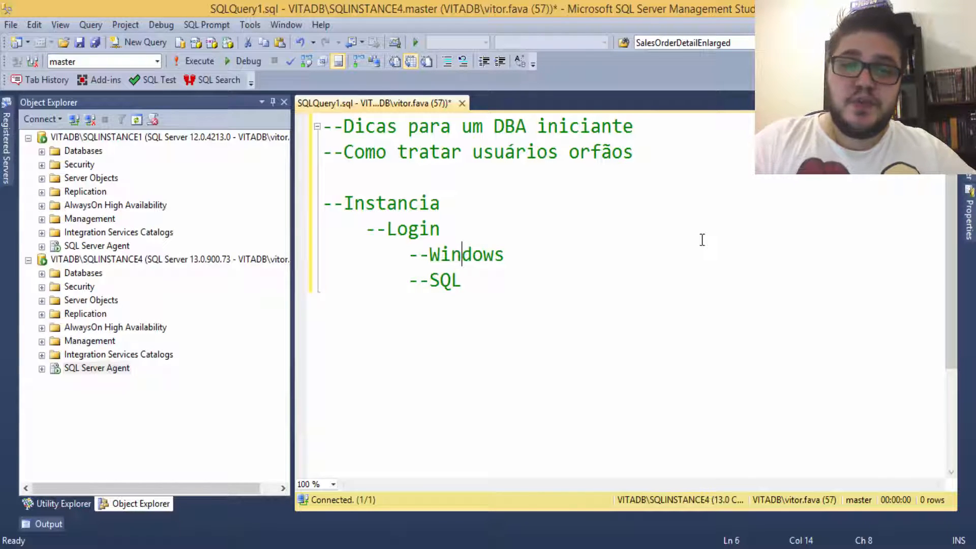
key("End")
type("(")
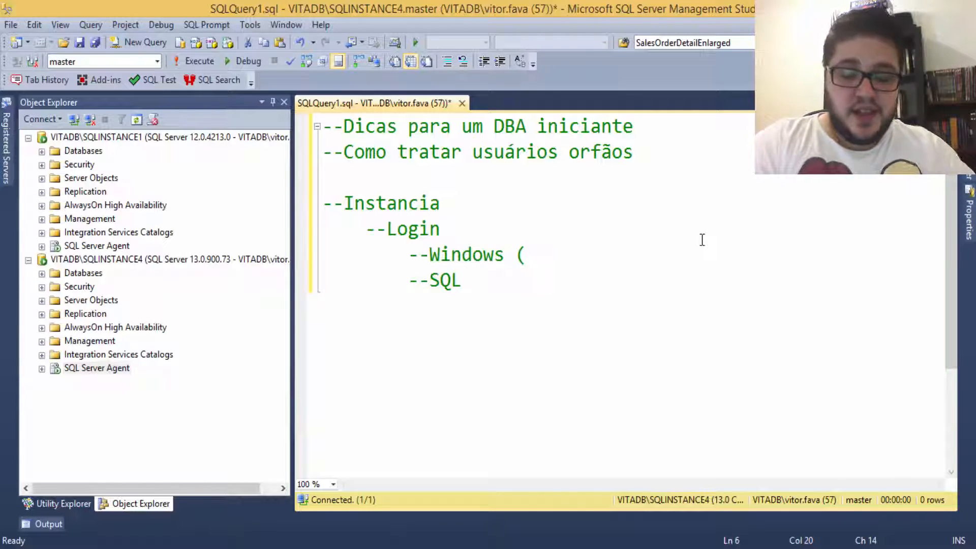
type("TRST")
key("BackSpace")
key("BackSpace")
type("U")
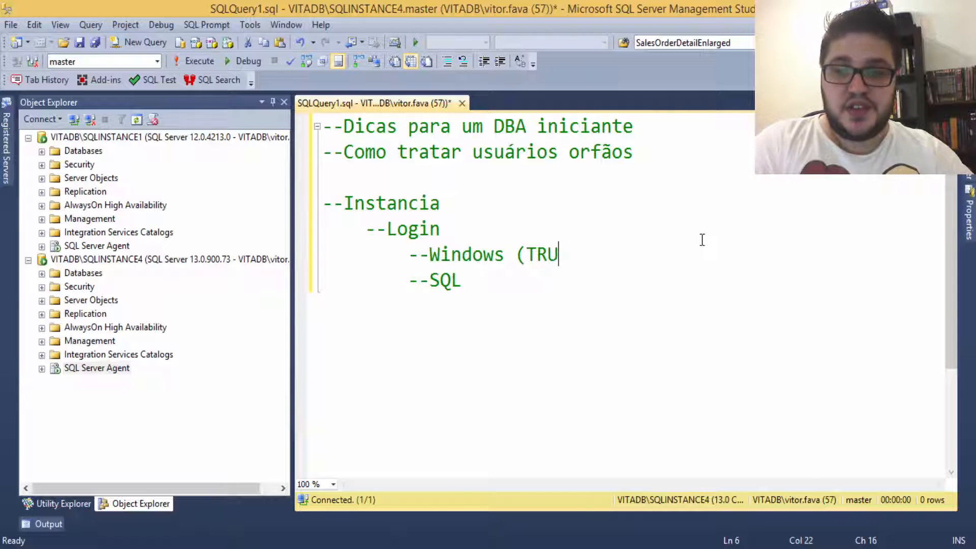
type("STED) \t\t--SQL")
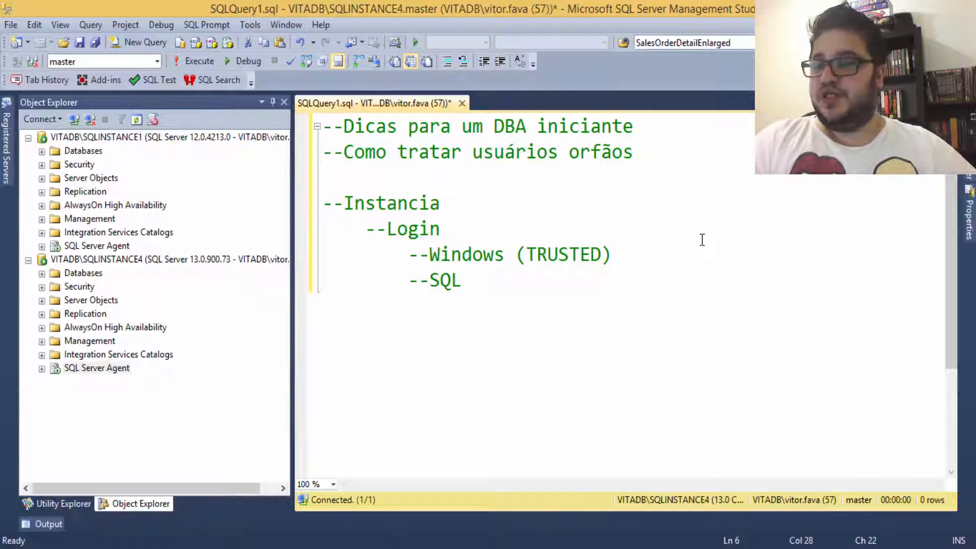
type(" (")
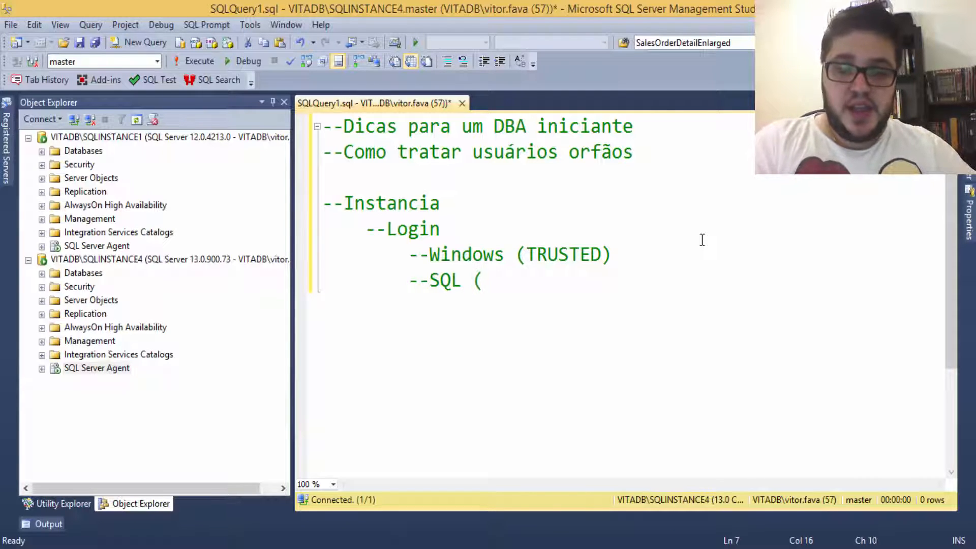
type("NON")
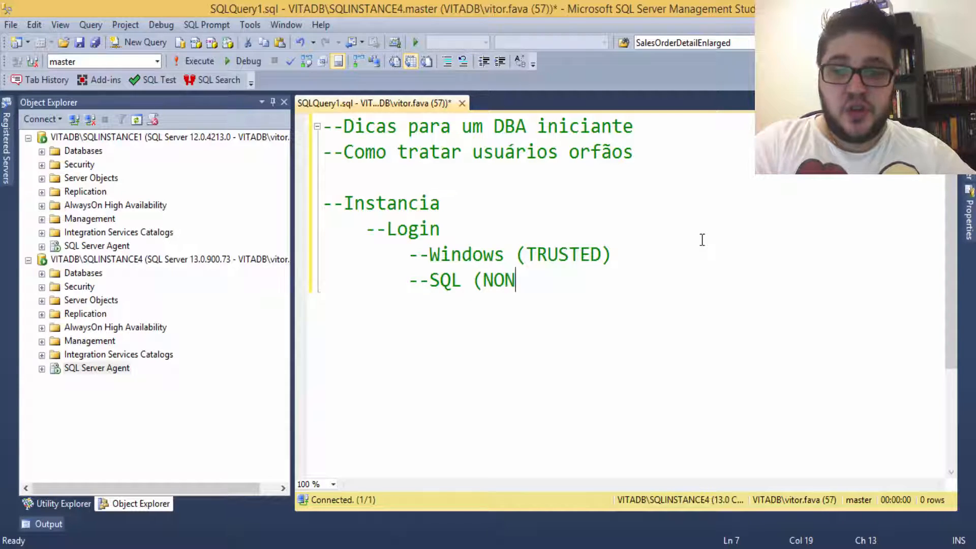
type("-TRUTES")
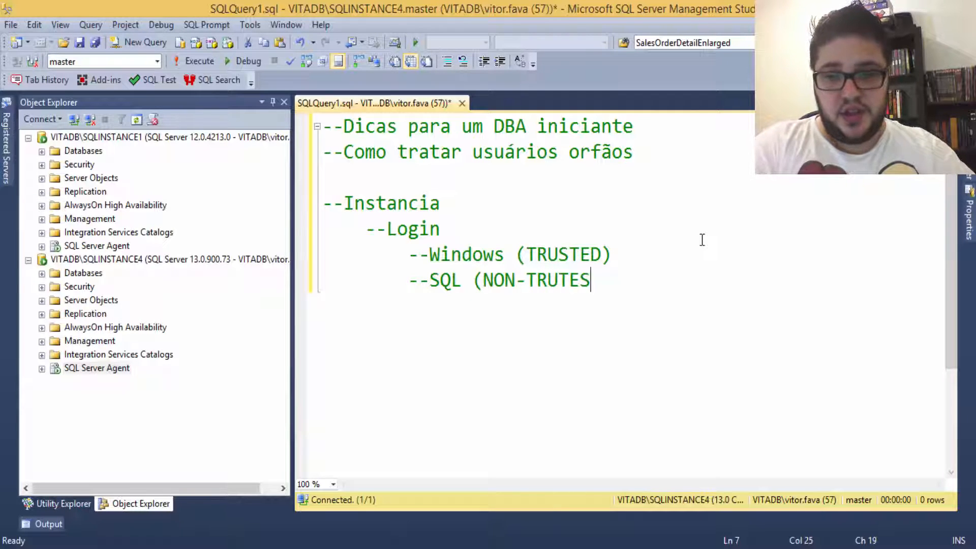
key("BackSpace")
key("BackSpace")
type("D M")
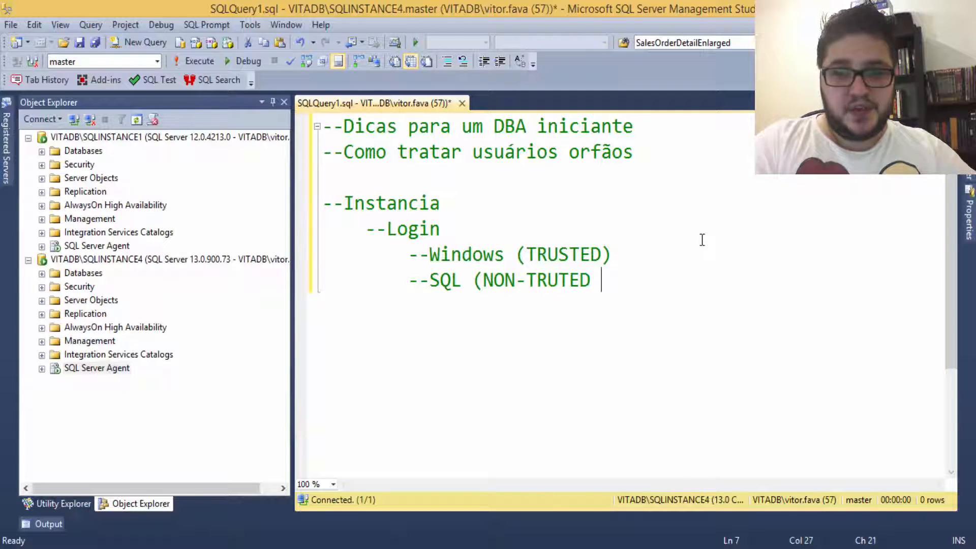
key("BackSpace")
key("BackSpace")
type("/")
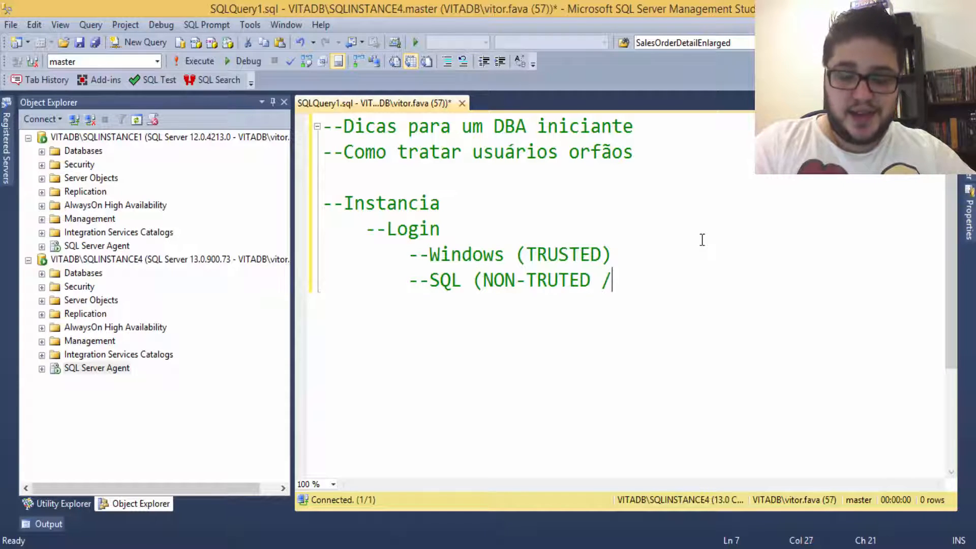
type(" MIXED ")
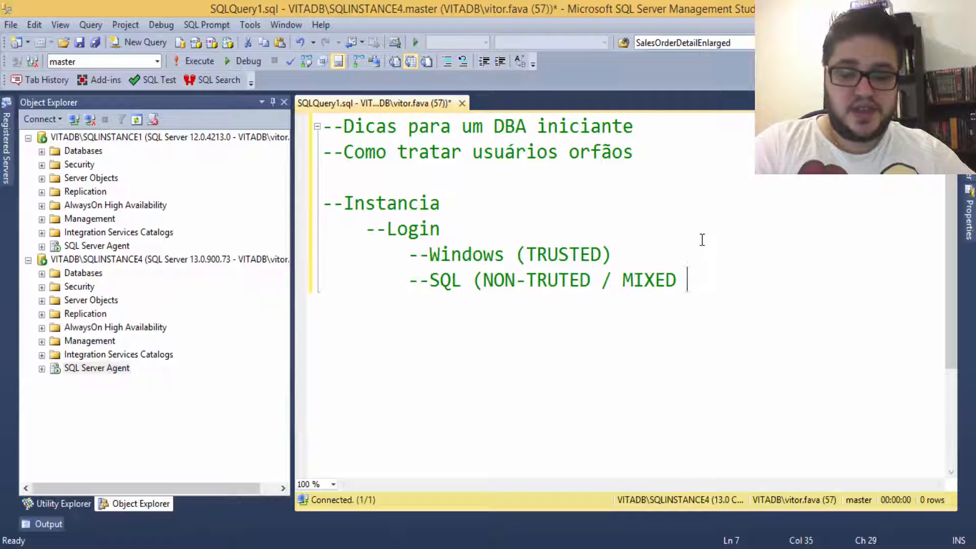
type("MODE)")
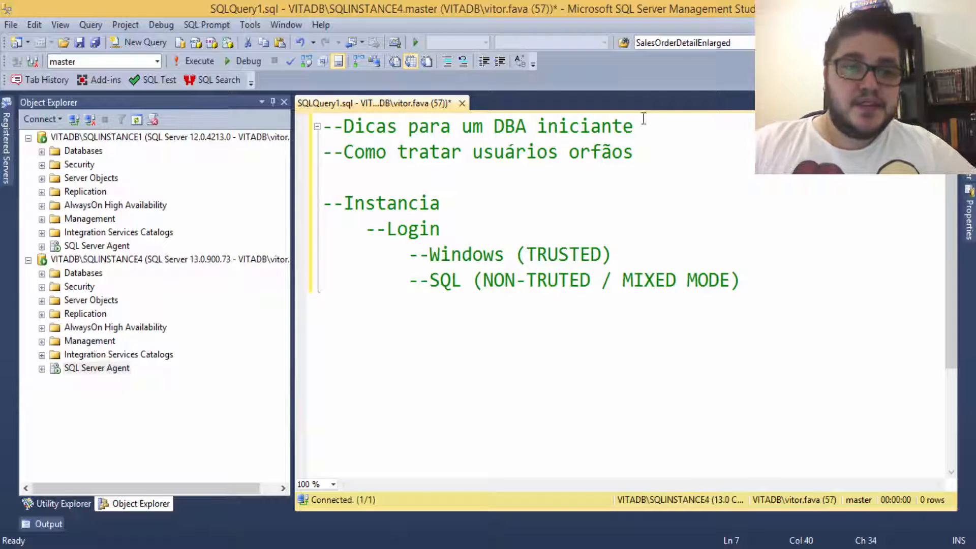
right_click(90, 137)
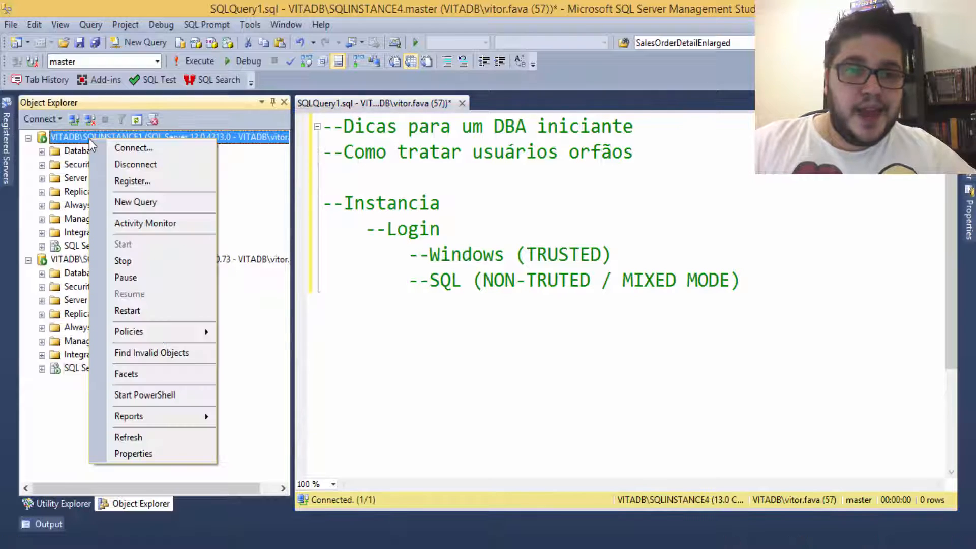
left_click(176, 452)
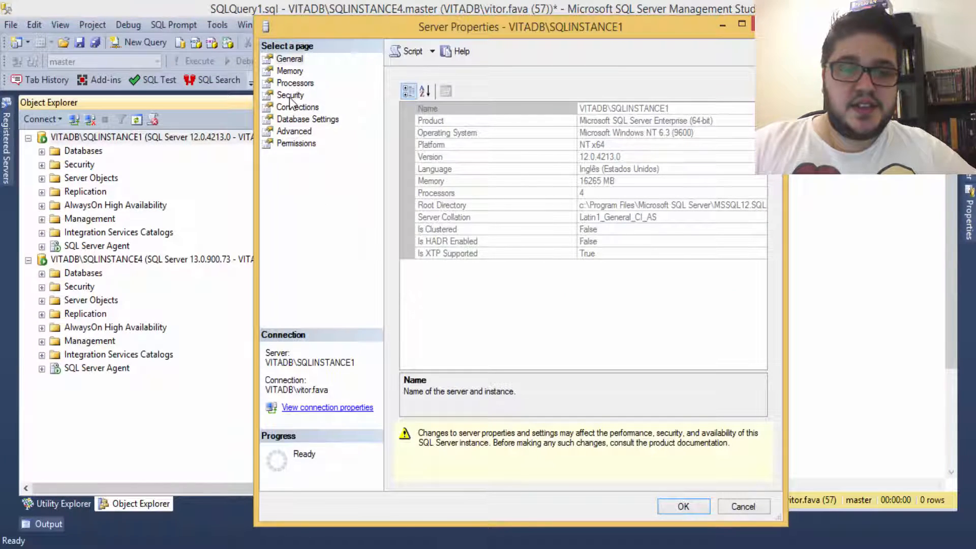
left_click(289, 95)
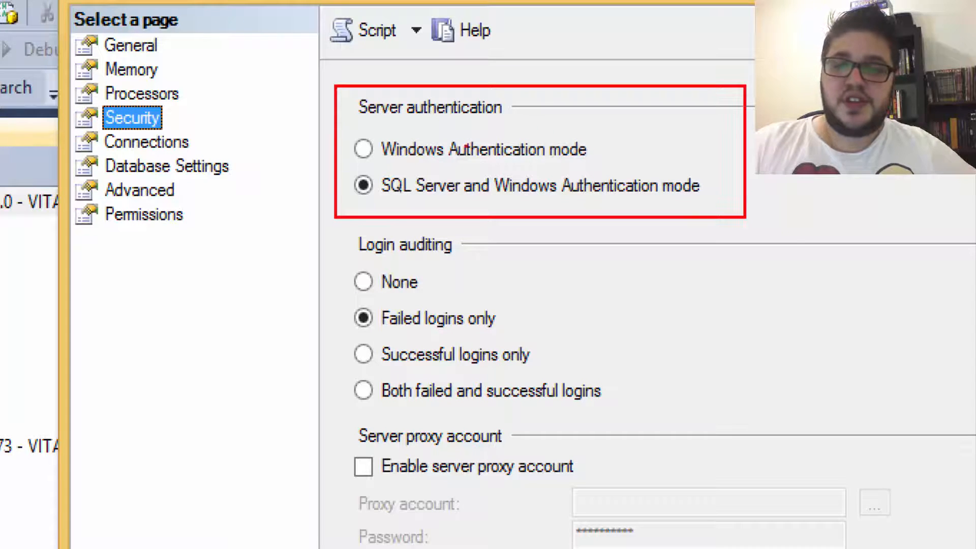
mouse_move(343, 125)
left_mouse_down()
mouse_move(349, 142)
mouse_move(427, 163)
mouse_move(610, 164)
left_mouse_up()
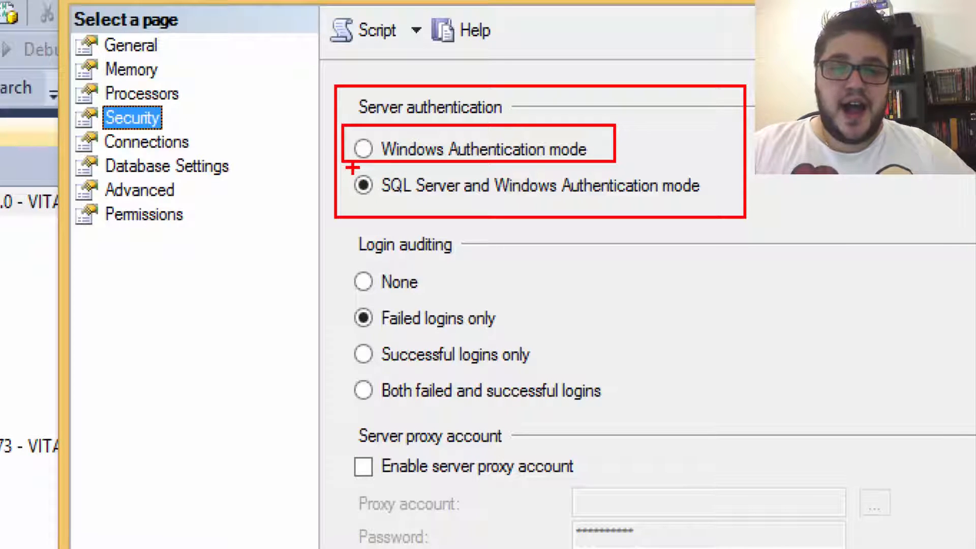
mouse_move(344, 169)
left_mouse_down()
mouse_move(562, 206)
mouse_move(758, 194)
mouse_move(711, 203)
left_mouse_up()
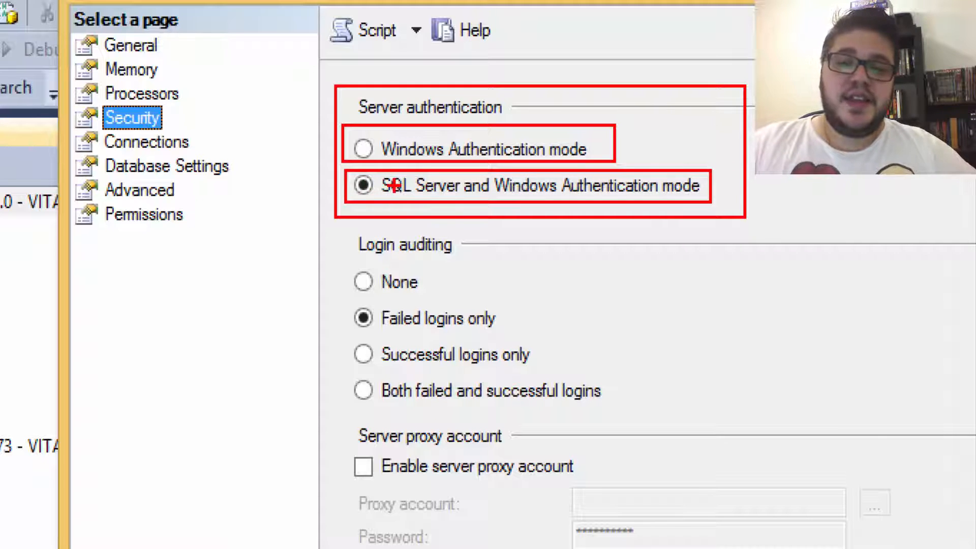
mouse_move(384, 194)
left_mouse_down()
mouse_move(469, 204)
mouse_move(659, 190)
left_mouse_up()
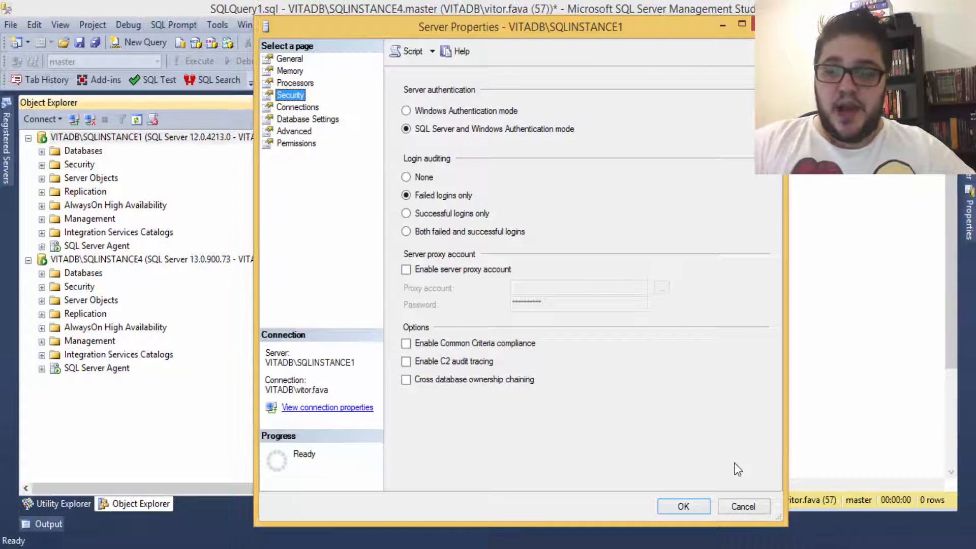
left_click(744, 506)
left_click(454, 213)
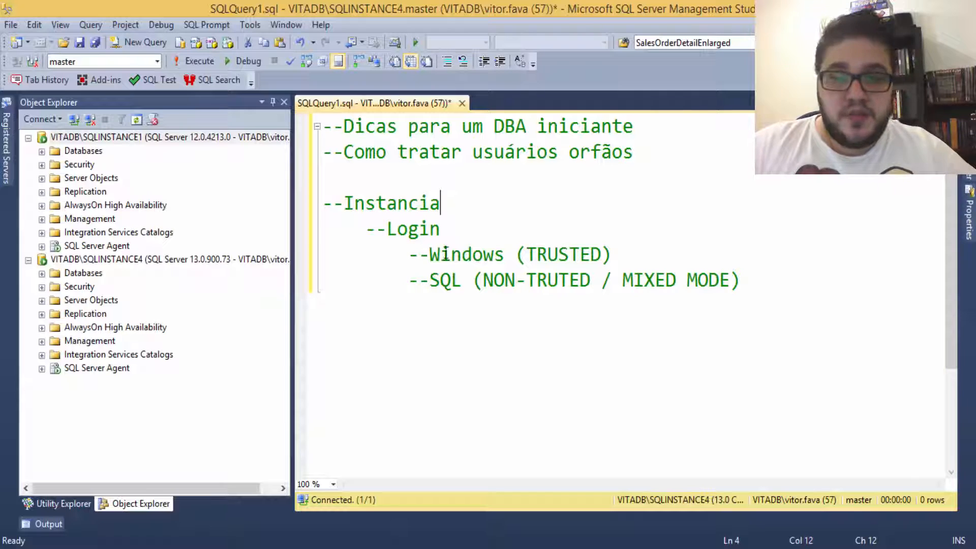
Step: Add a '--Database' heading after a blank line below the login notes
left_click(772, 290)
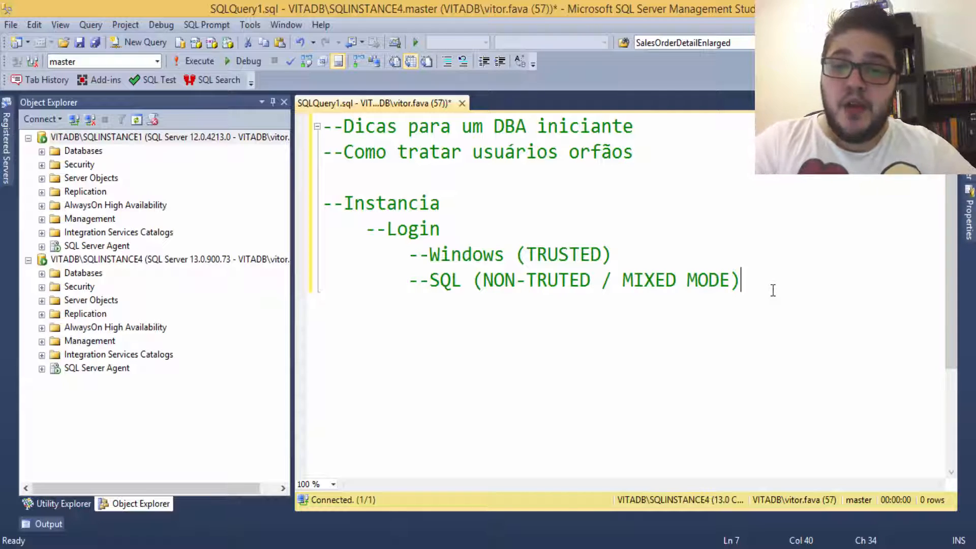
key("Return")
key("BackSpace")
key("BackSpace")
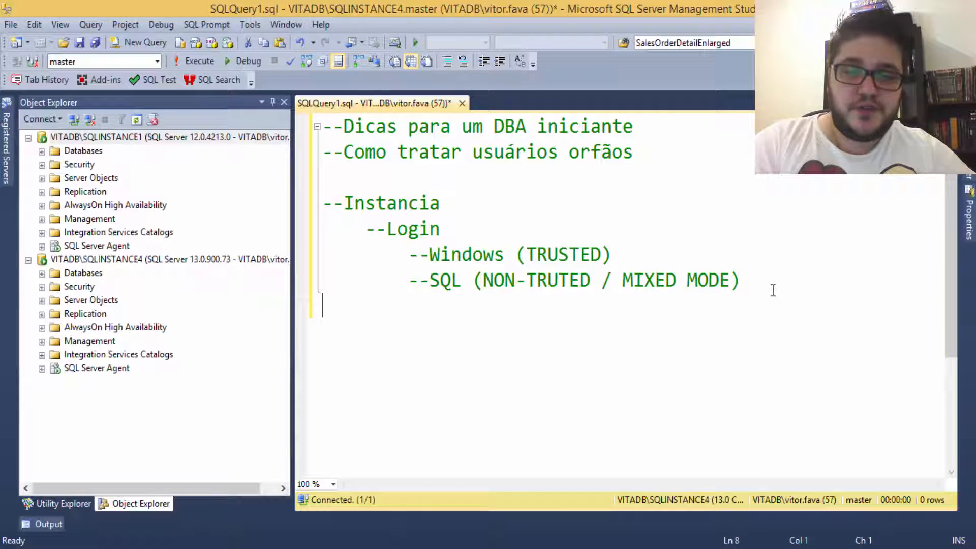
key("Return")
type("--")
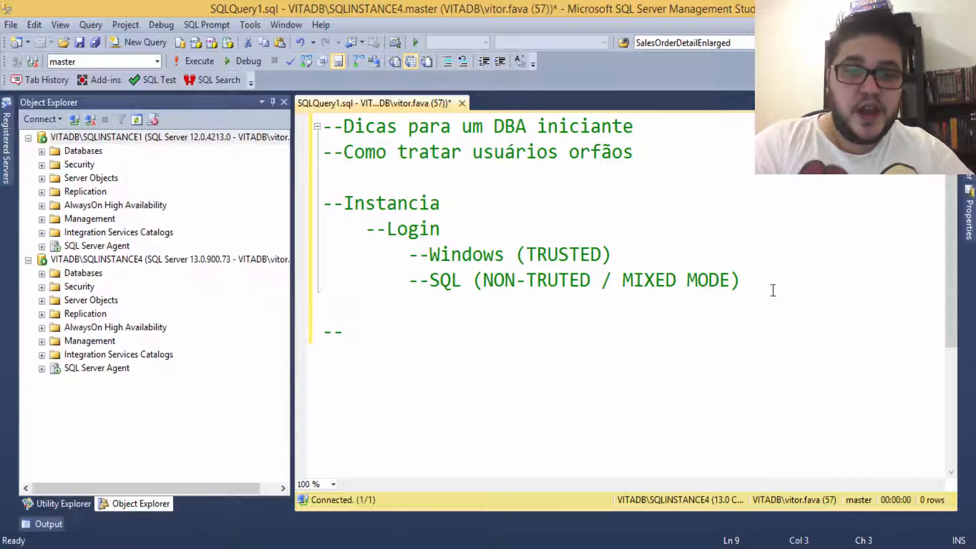
type("Database")
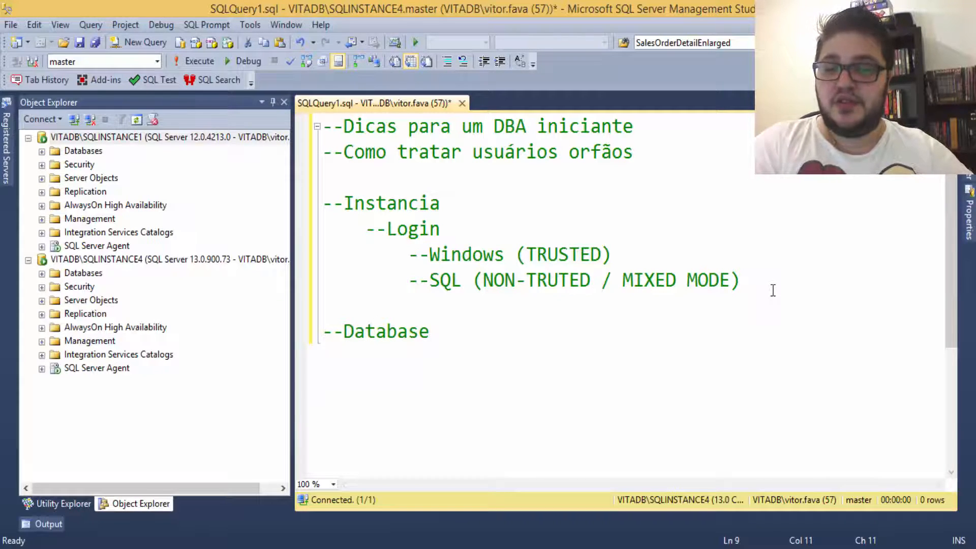
Step: Add an indented '--User => Login' line under '--Database'
key("Return")
key("Tab")
type("User")
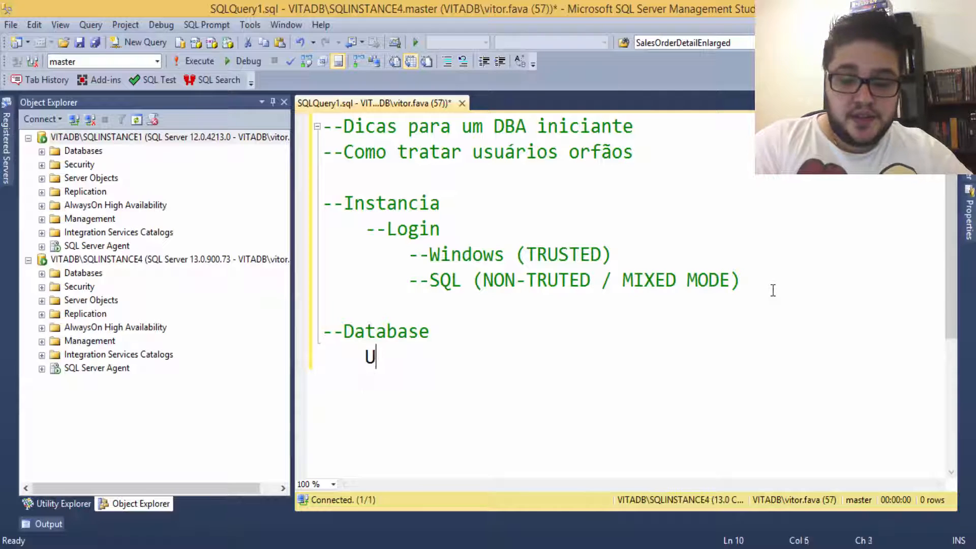
key("BackSpace")
key("BackSpace")
key("BackSpace")
key("BackSpace")
type("--SET")
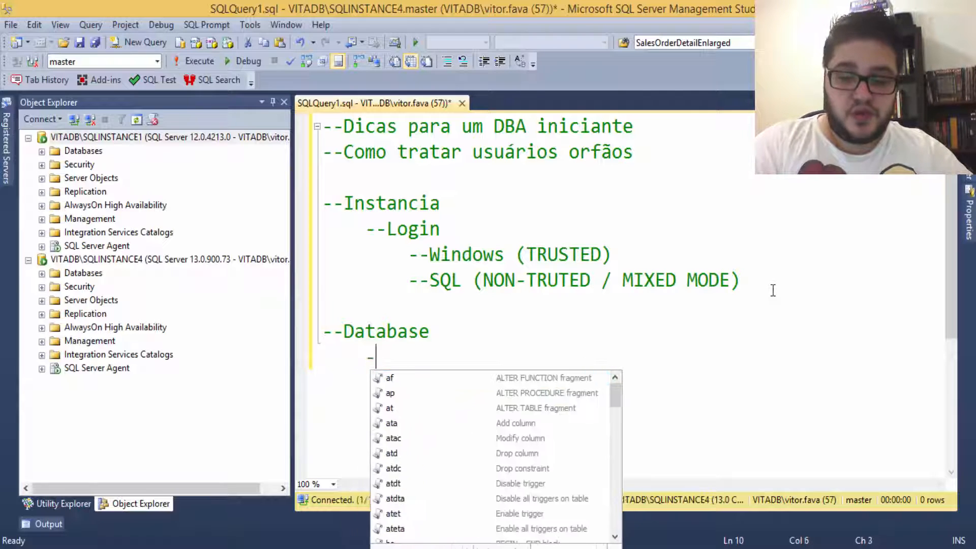
key("BackSpace")
key("BackSpace")
key("BackSpace")
type("User")
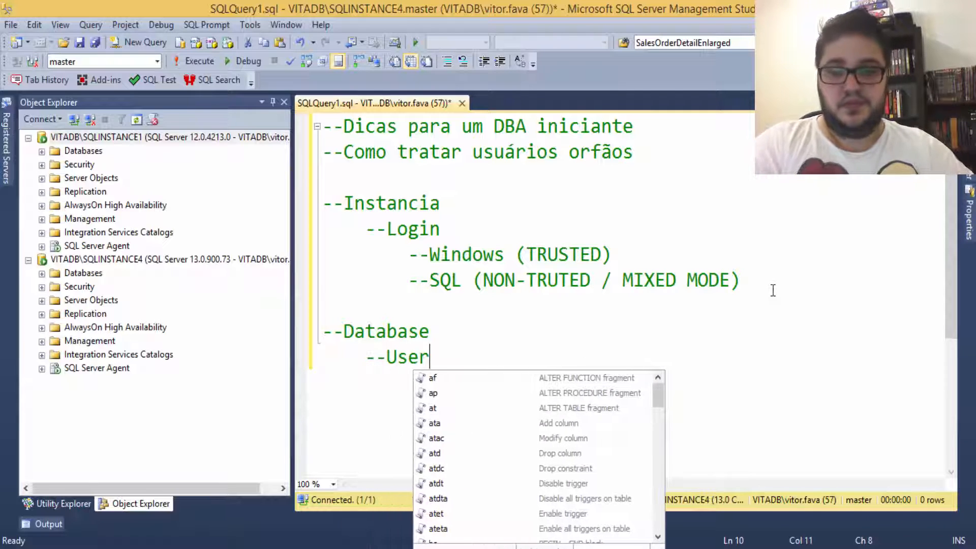
key("Escape")
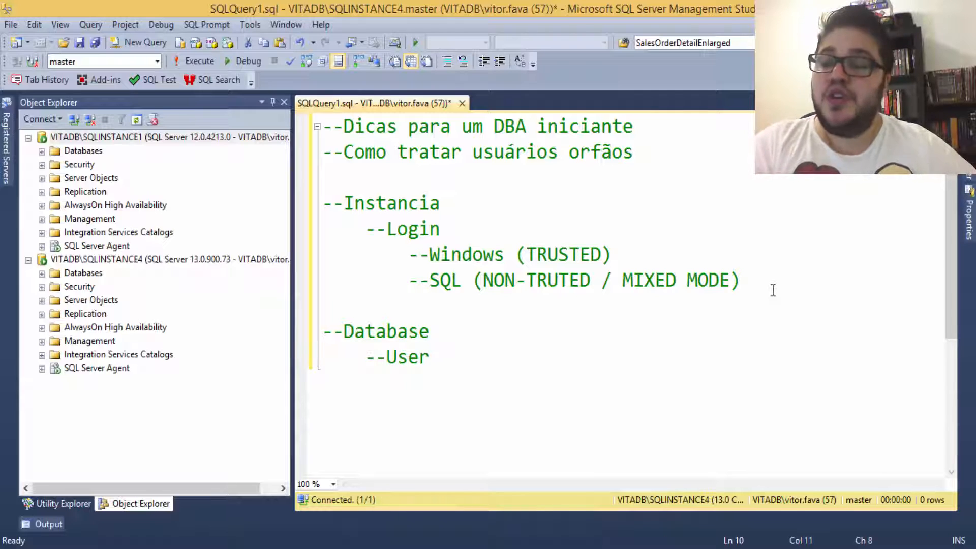
type("=> ")
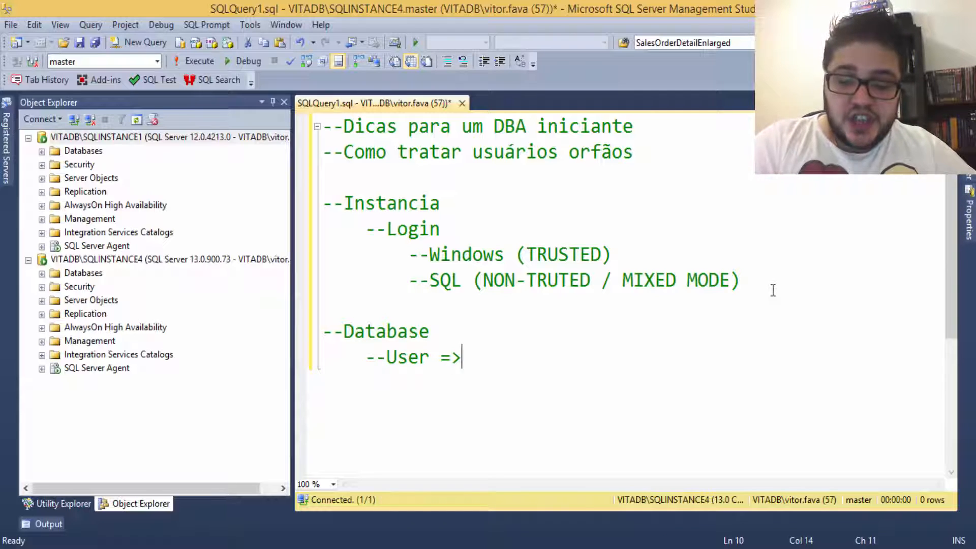
type("Login")
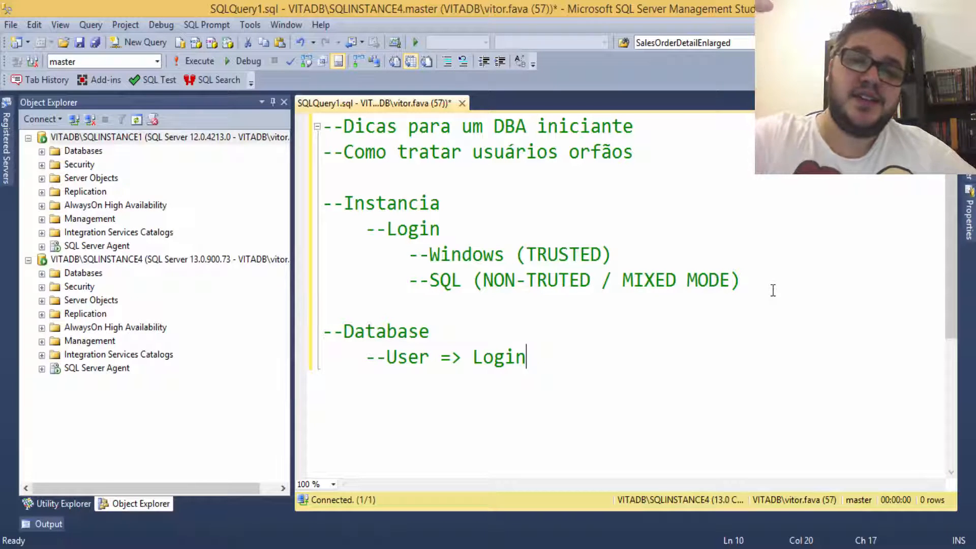
Step: Highlight Login and User in the notes and point out both servers' Databases folders
left_click_drag(387, 229, 442, 227)
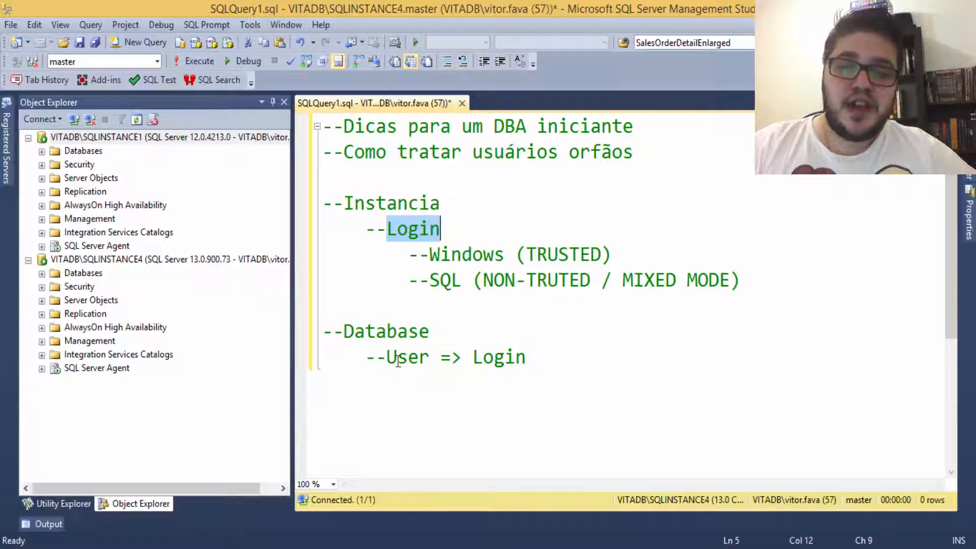
left_click_drag(387, 358, 425, 359)
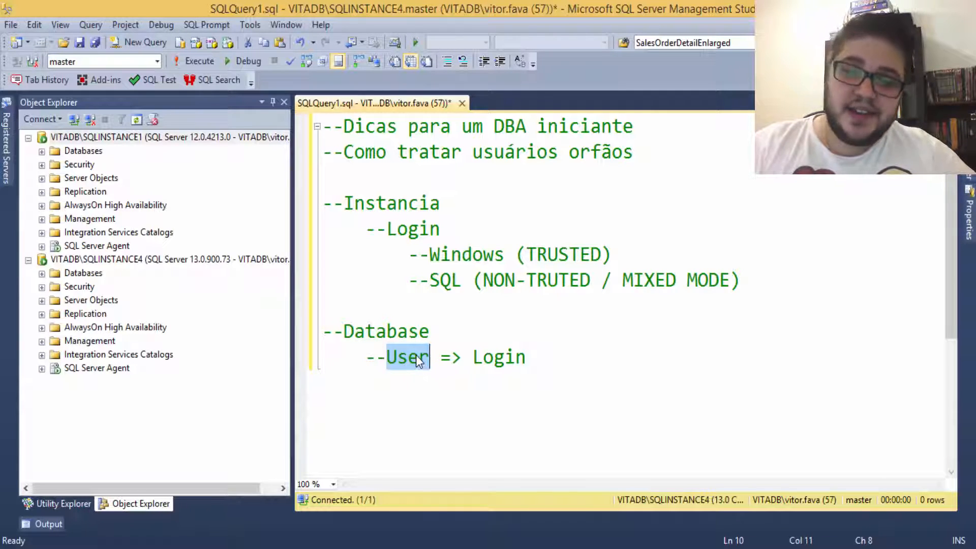
left_click_drag(473, 358, 528, 359)
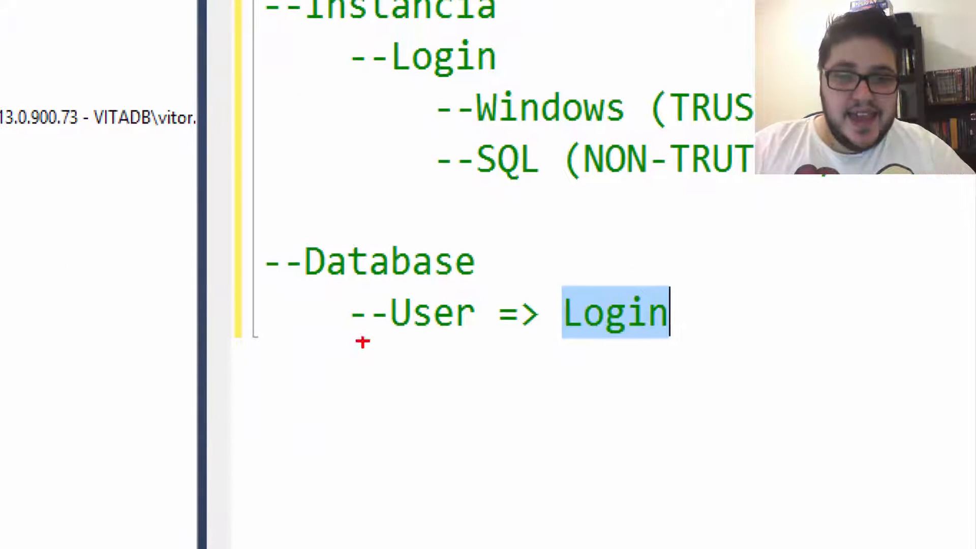
mouse_move(246, 227)
left_mouse_down()
mouse_move(636, 399)
mouse_move(716, 390)
left_mouse_up()
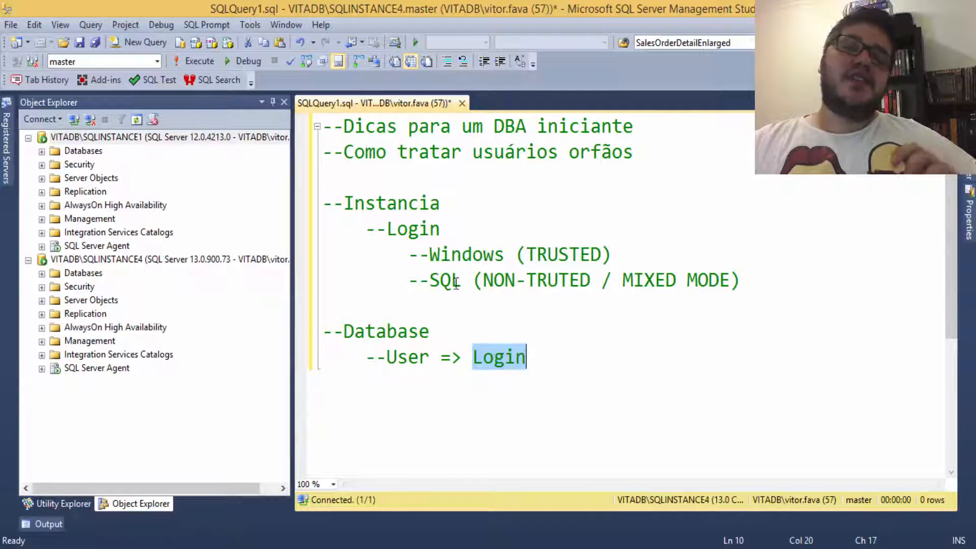
left_click(143, 140)
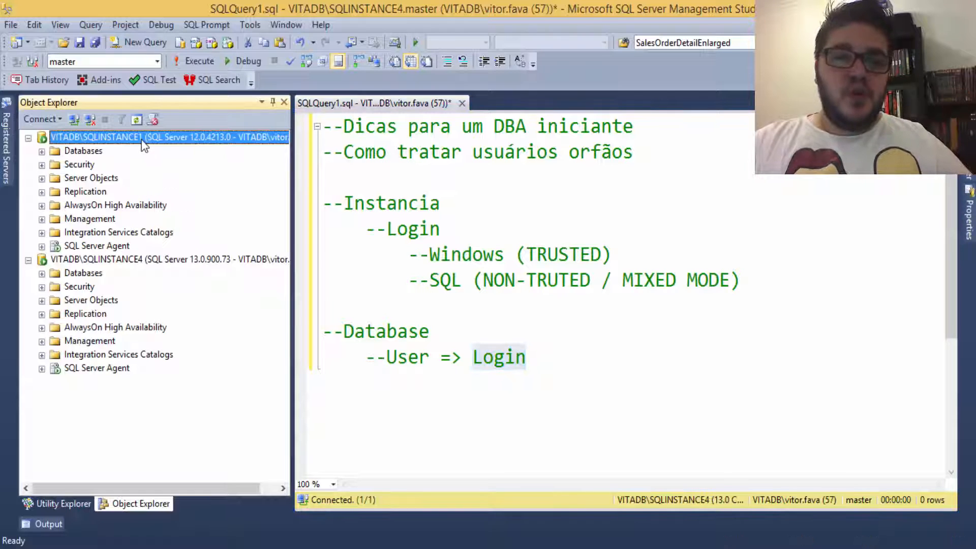
left_click(137, 258)
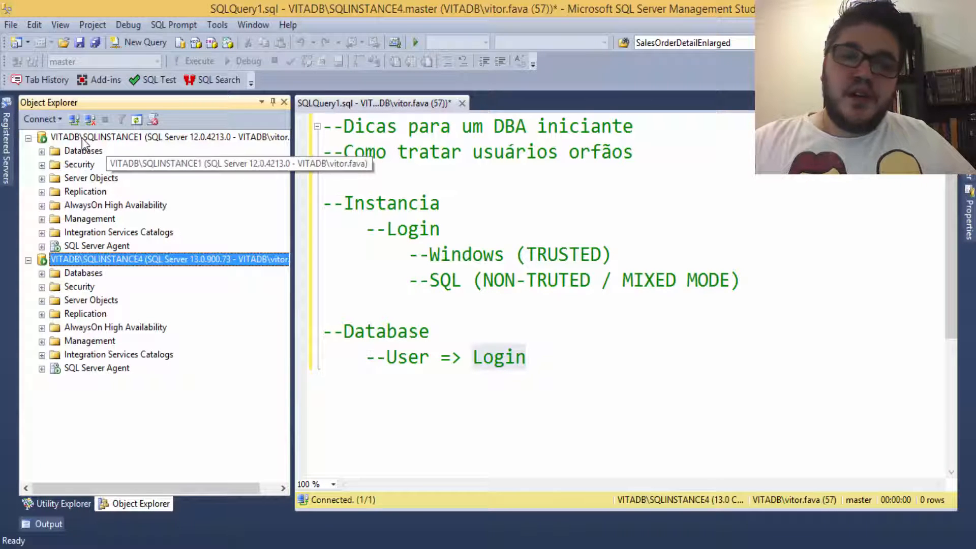
left_click(81, 151)
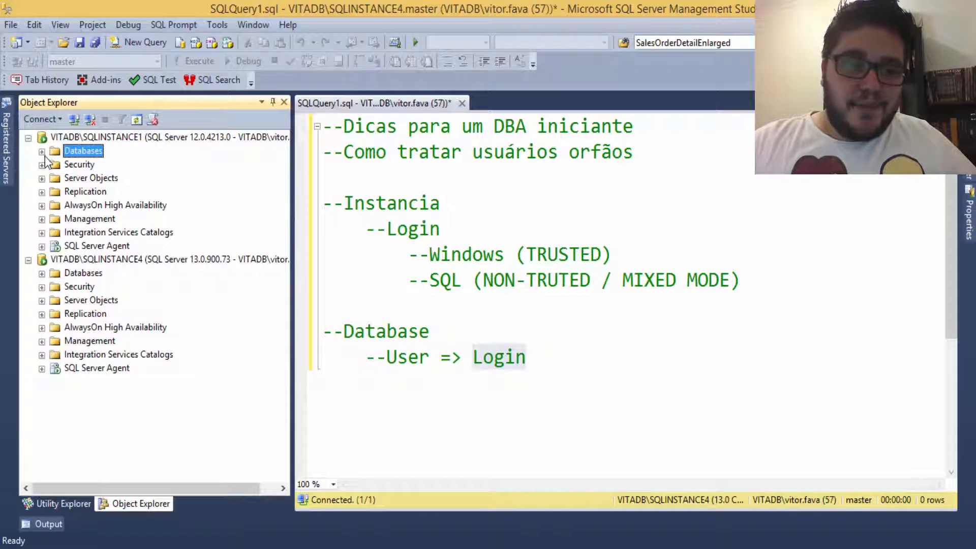
left_click(77, 273)
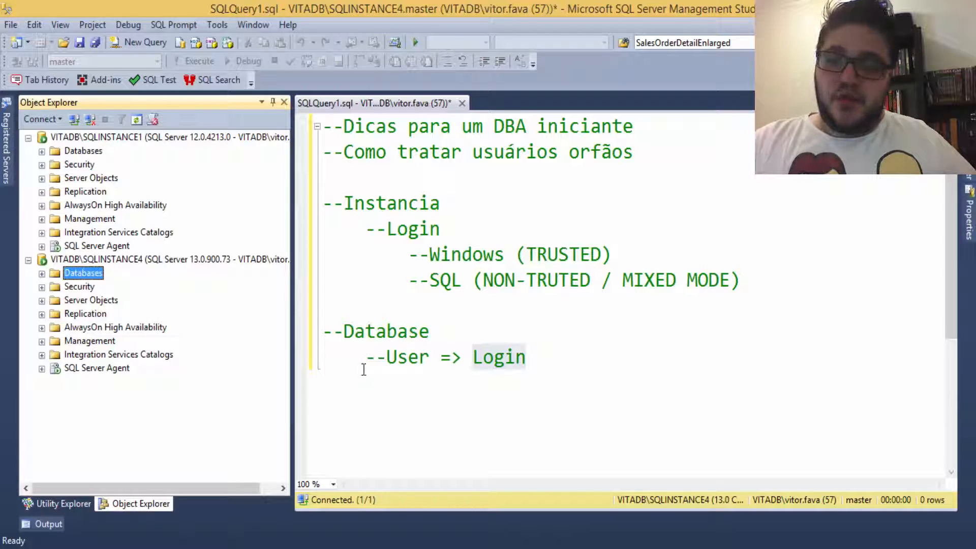
Step: Highlight the '--User => Login' line, then the words Database and Instancia
left_click_drag(363, 370, 539, 368)
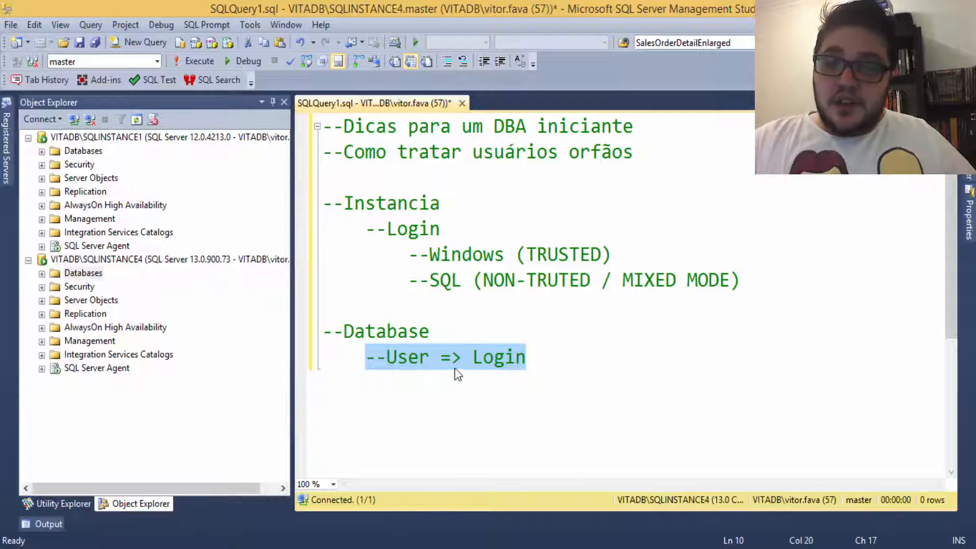
left_click(482, 357)
left_click(441, 358)
key("shift+End")
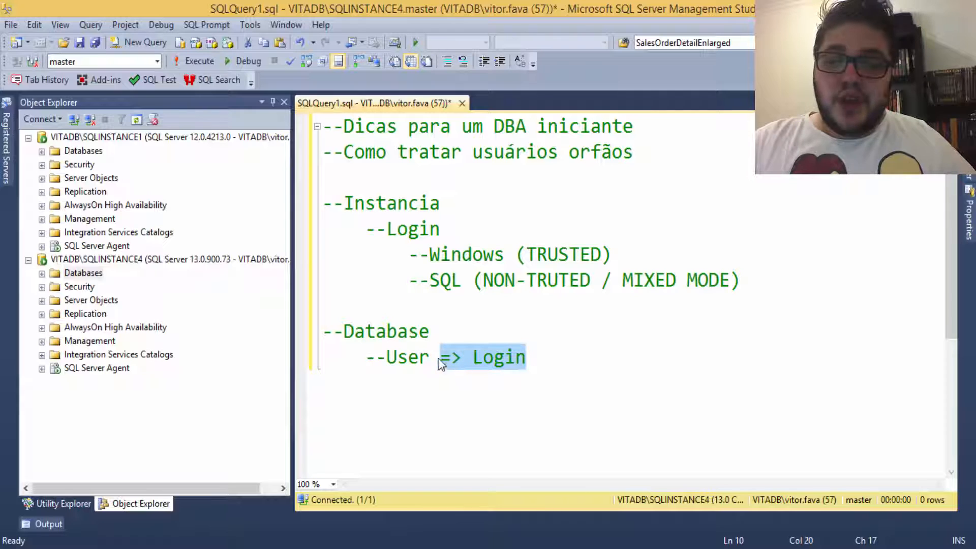
left_click_drag(348, 332, 440, 338)
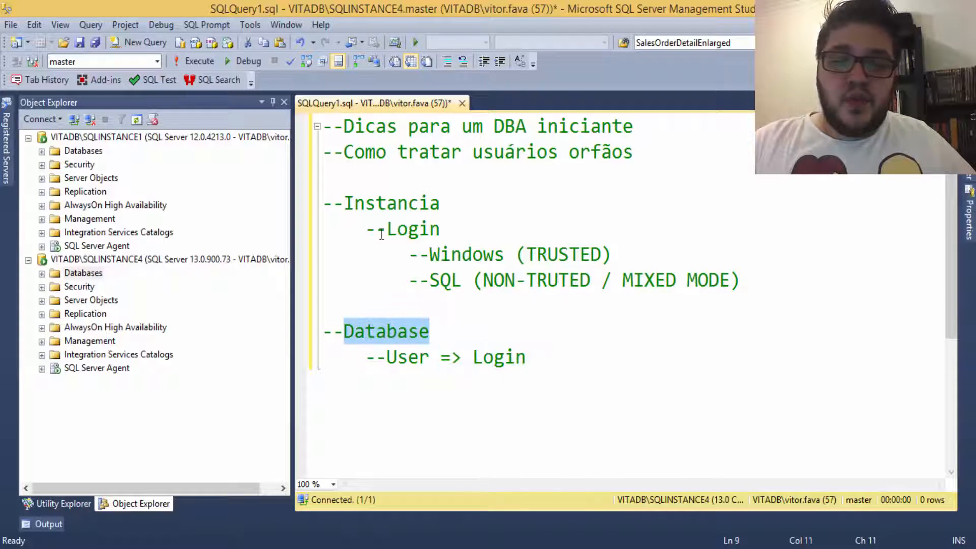
left_click_drag(345, 204, 446, 206)
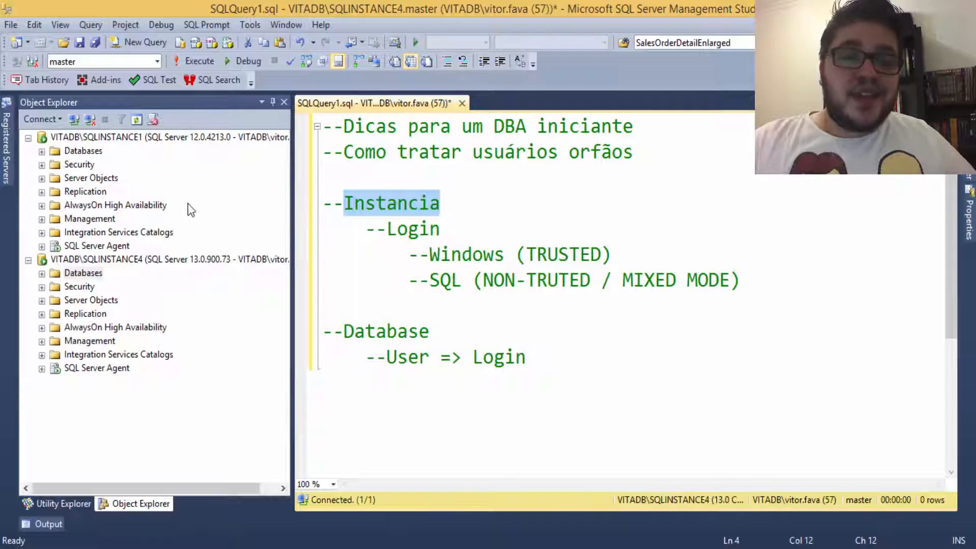
Step: Point out both servers again, highlight '=> Login', and expand SQLINSTANCE1's Databases
left_click(134, 138)
left_click(106, 260)
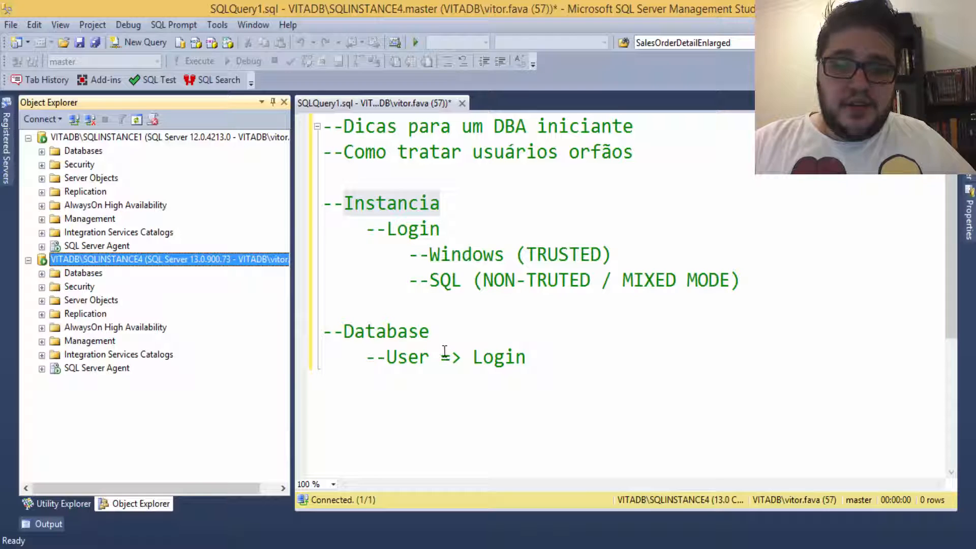
left_click_drag(445, 356, 535, 361)
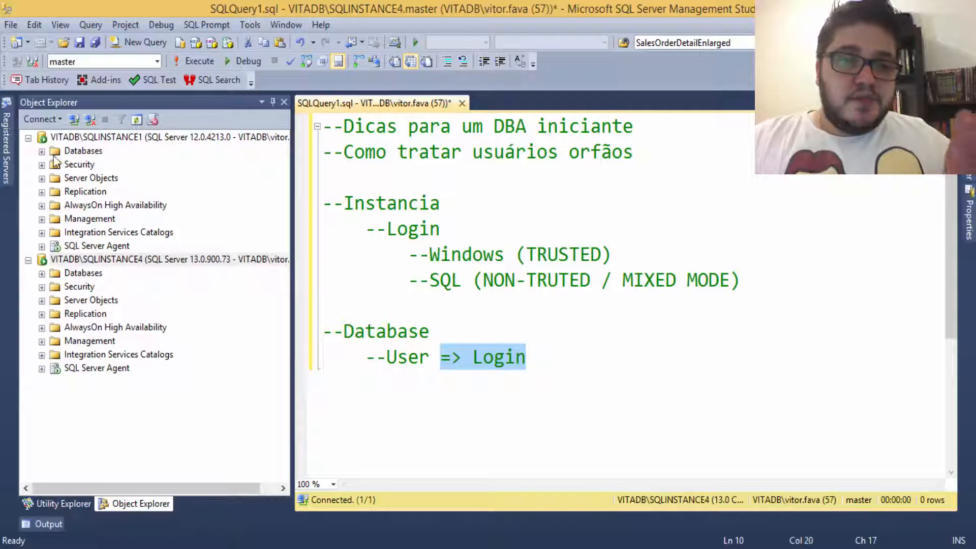
left_click(42, 151)
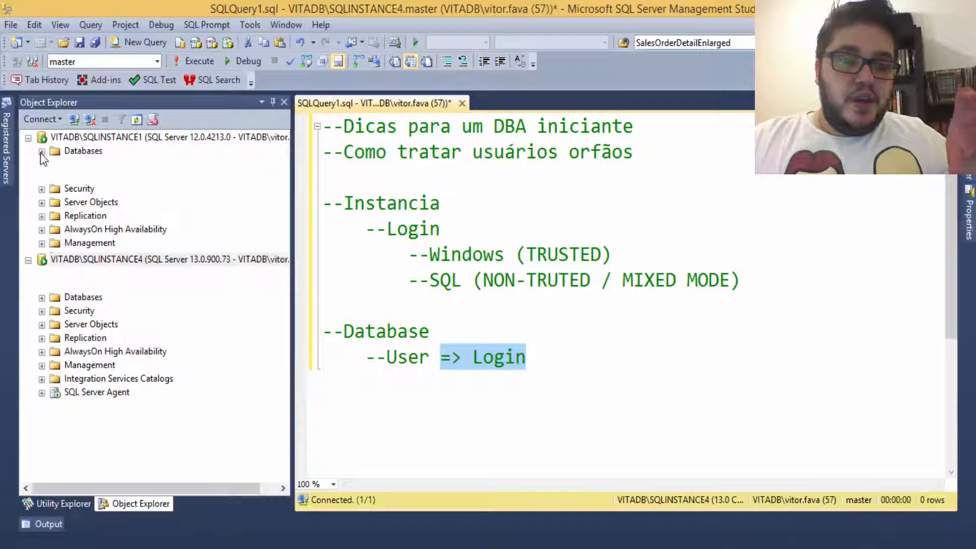
left_click(80, 151)
Step: Create a new database named DBApp under SQLINSTANCE1's Databases
right_click(84, 148)
left_click(149, 161)
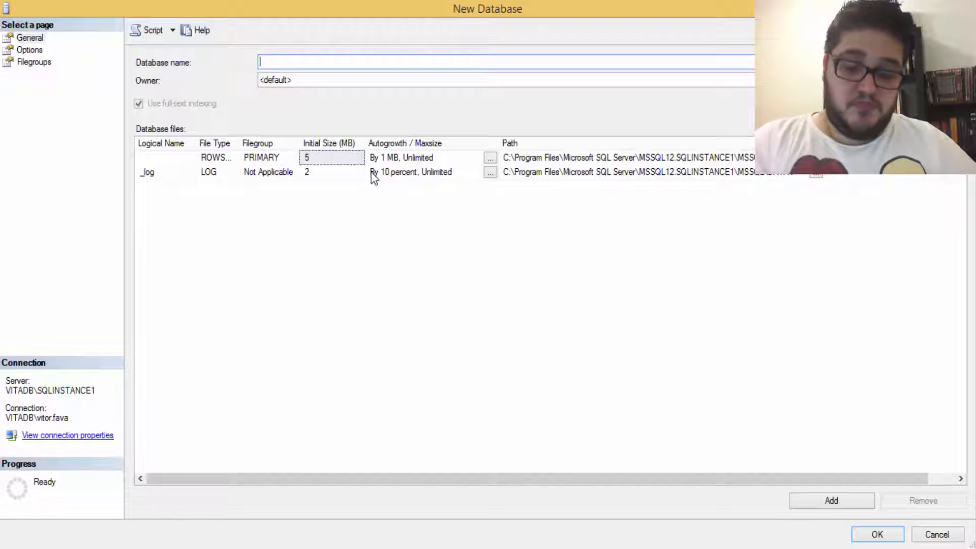
type("DB")
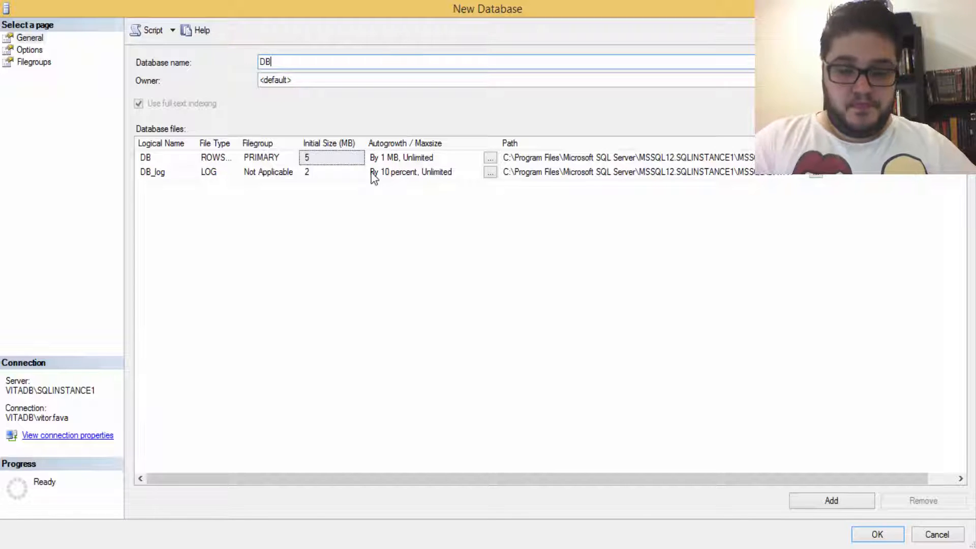
type("App")
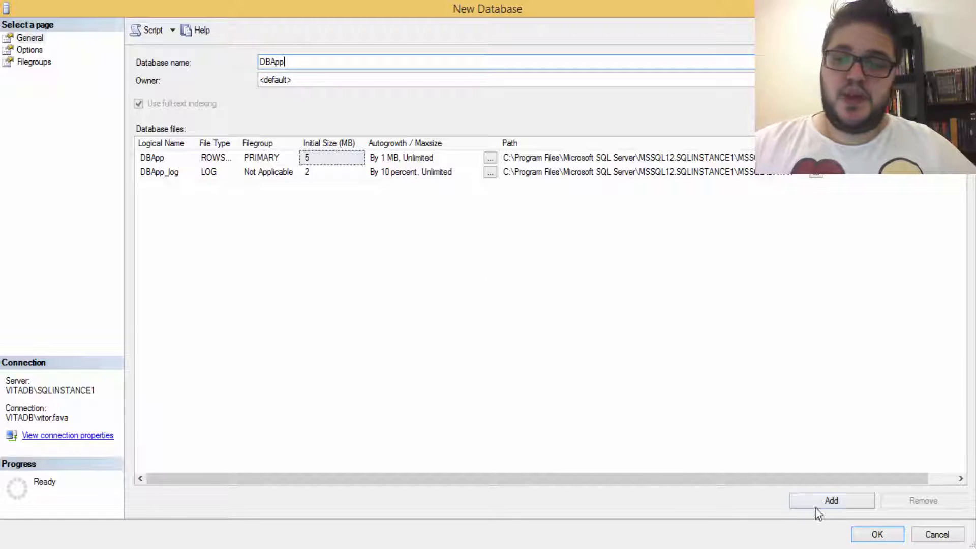
left_click(879, 535)
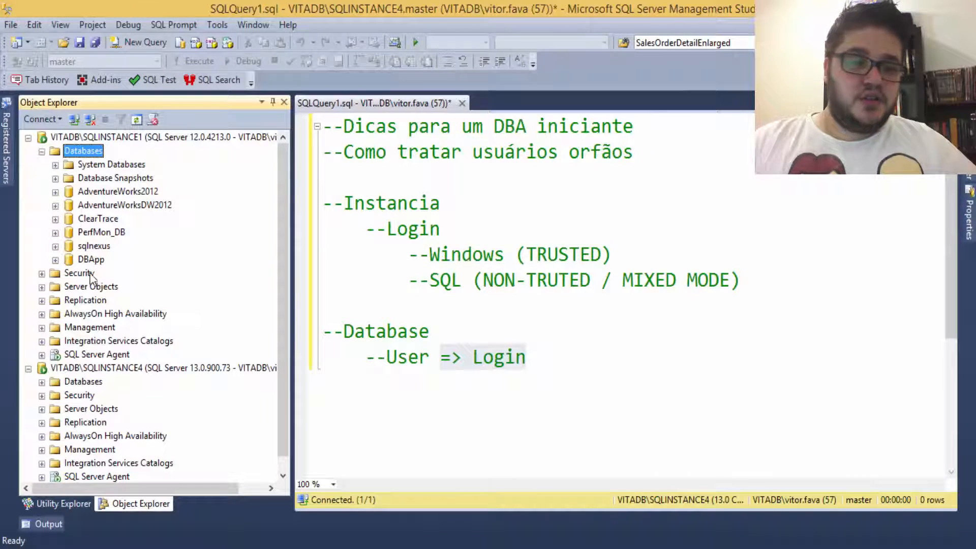
Step: Start a new login under SQLINSTANCE1's Security > Logins named app
left_click(41, 274)
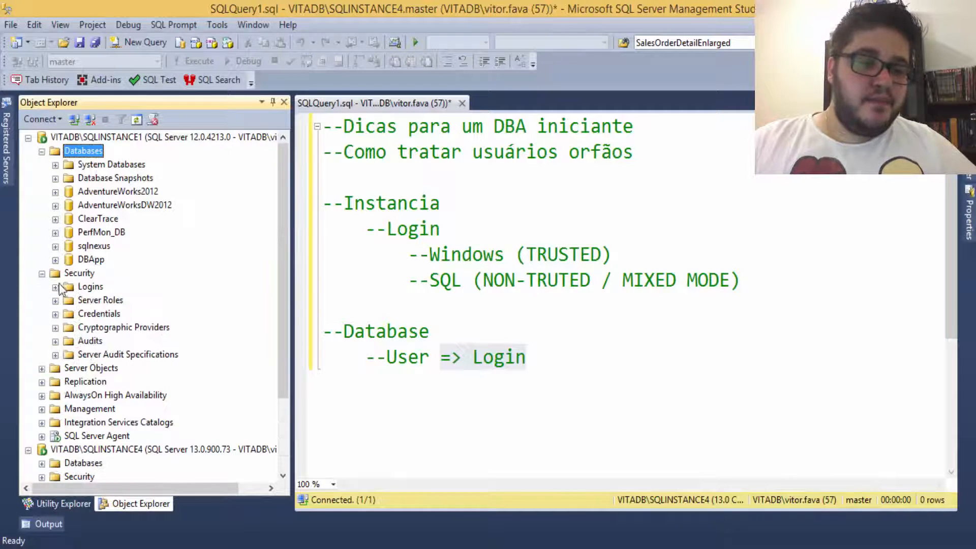
left_click(55, 288)
right_click(95, 286)
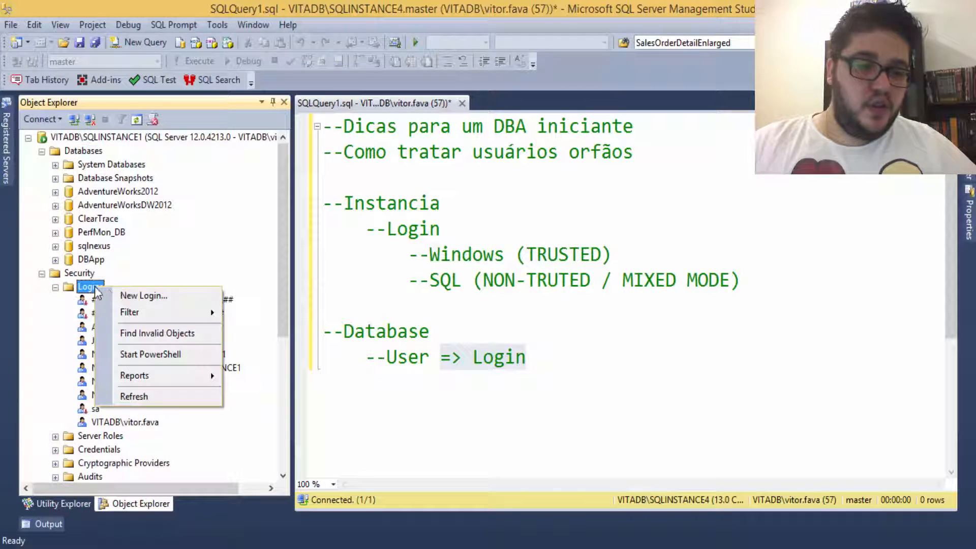
key("Escape")
left_click(469, 269)
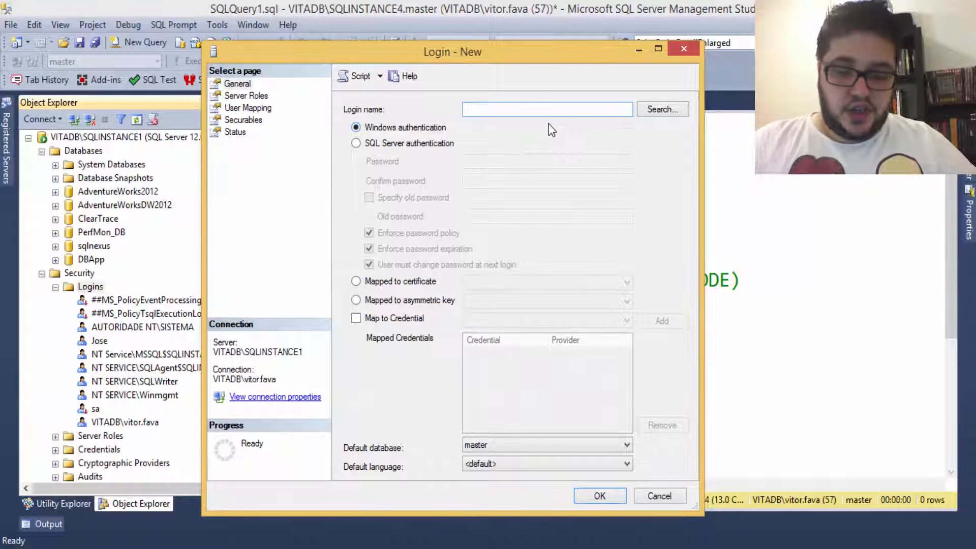
type("app")
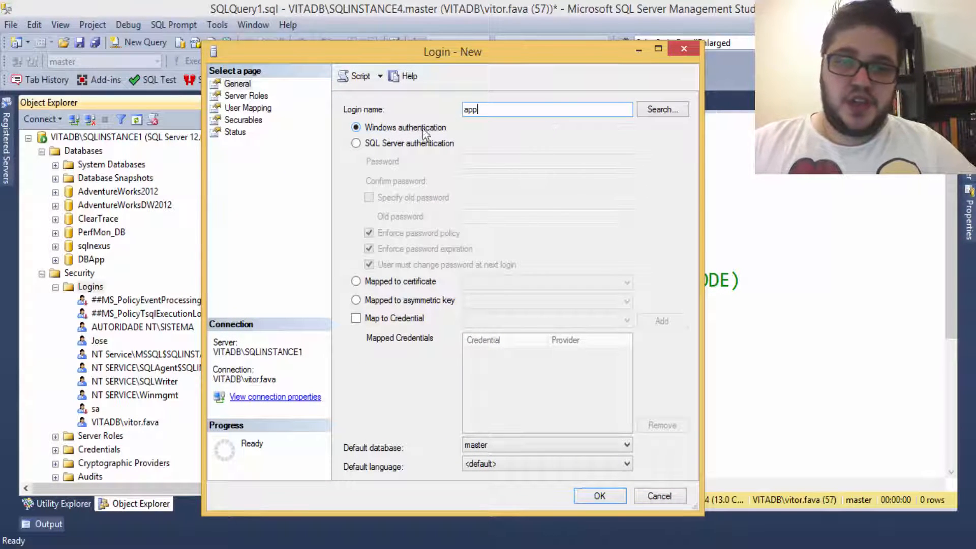
Step: Give app SQL Server authentication with a password, no policy enforcement, and a DBApp mapping
left_click(400, 146)
left_click(470, 162)
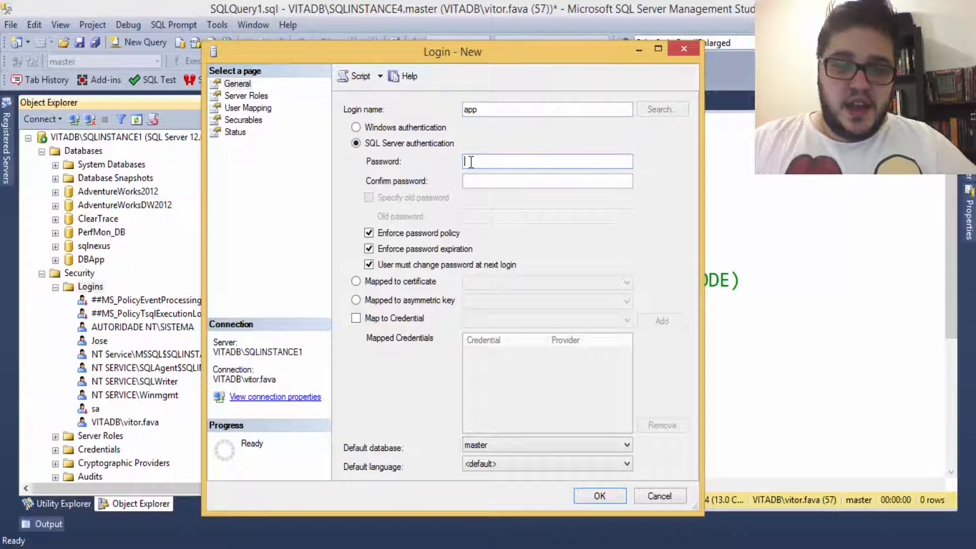
type("•••")
left_click(485, 186)
type("•")
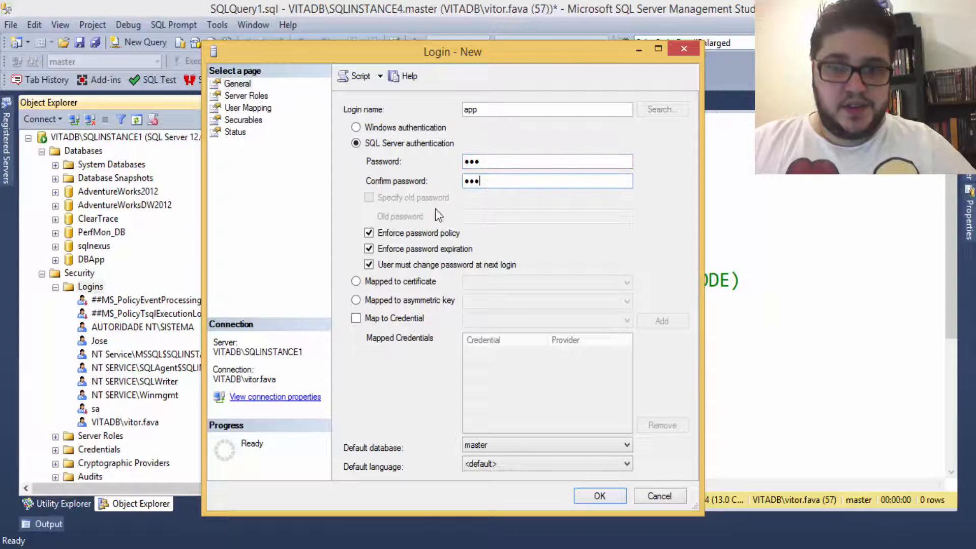
type("••")
left_click(369, 233)
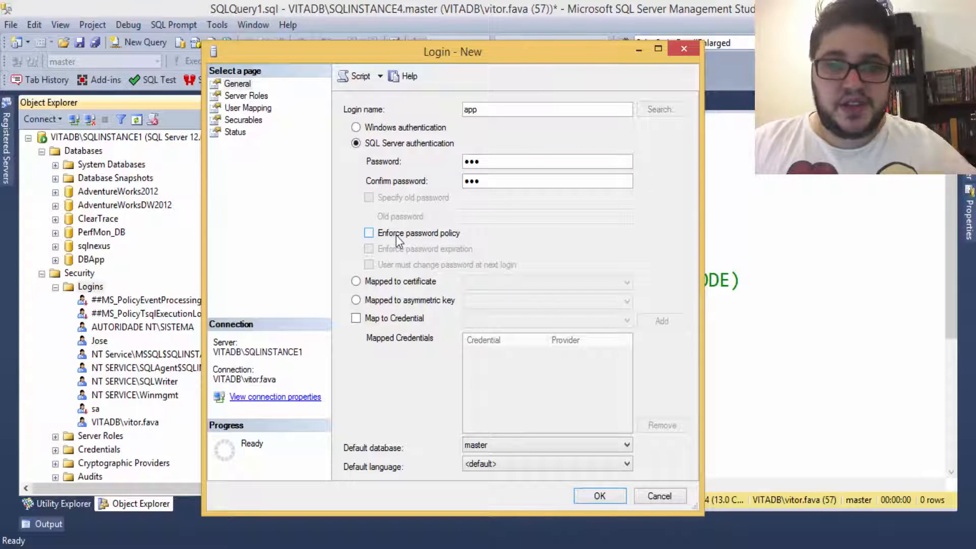
left_click(247, 110)
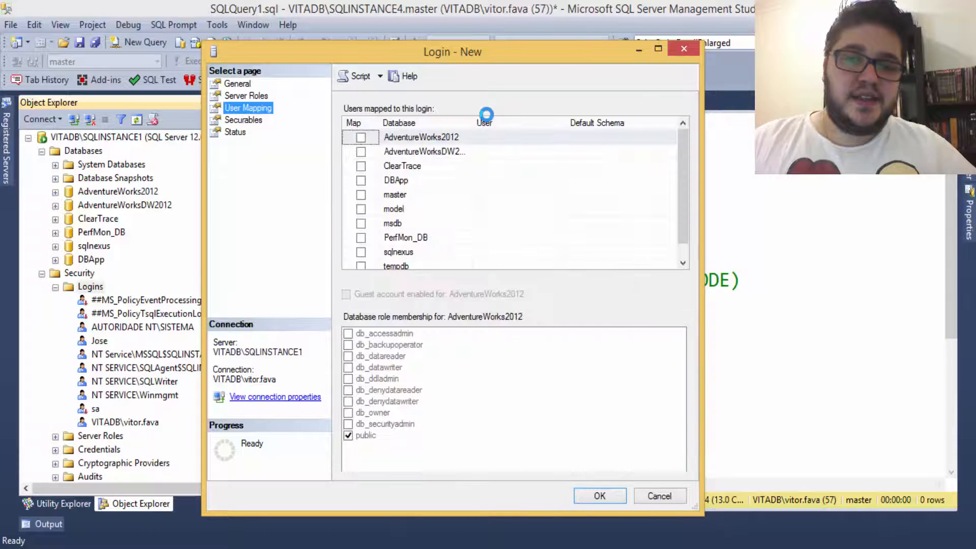
left_click(361, 181)
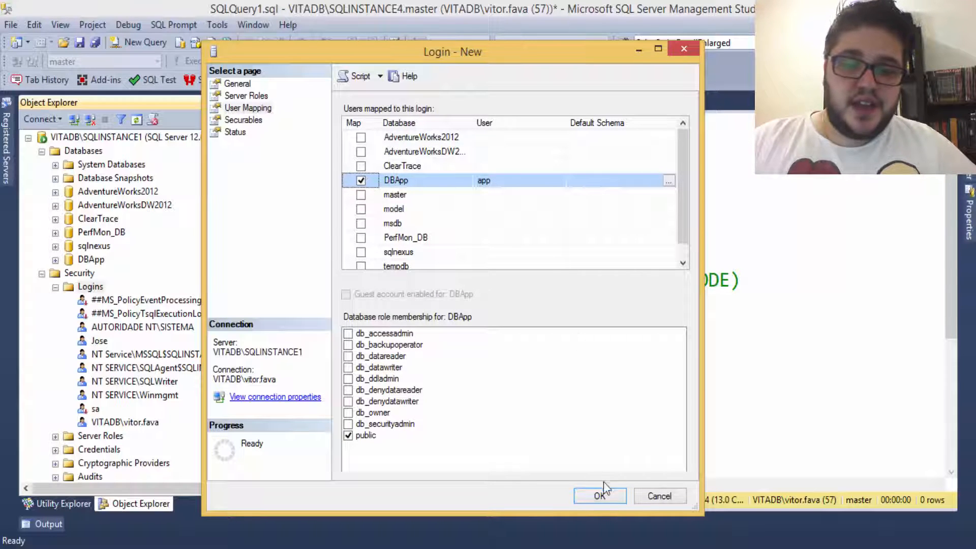
left_click(603, 497)
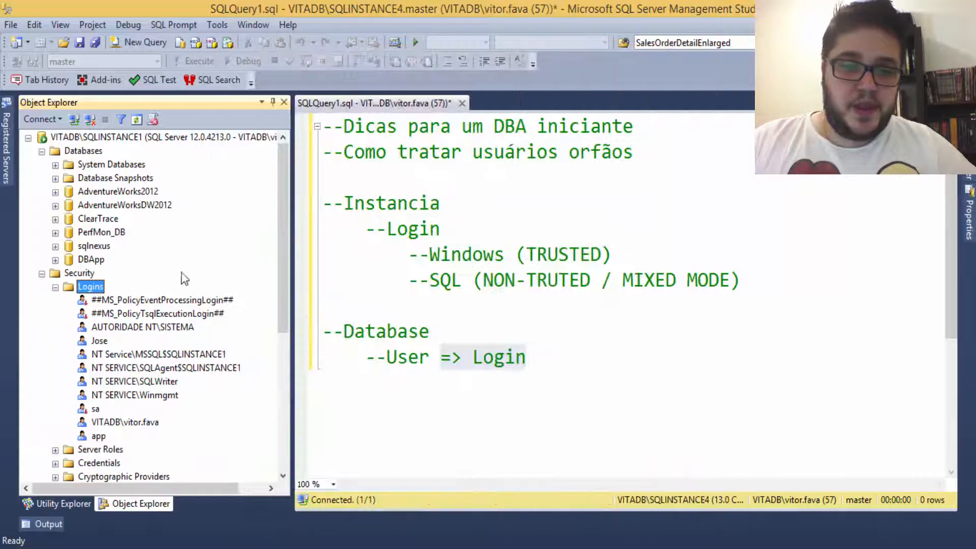
Step: Expand DBApp > Security > Users to list the database users
left_click(42, 273)
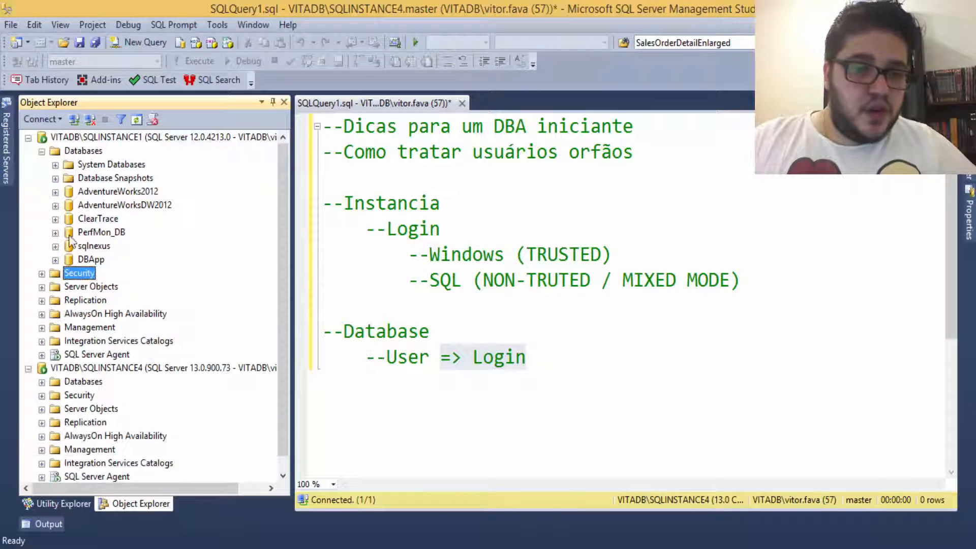
left_click(55, 261)
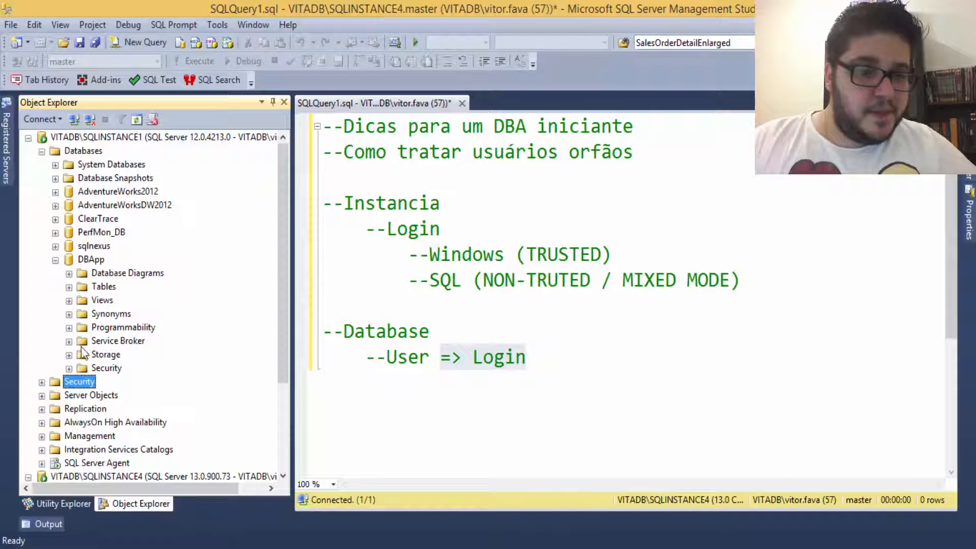
left_click(69, 368)
scroll(79, 362, "down", 2)
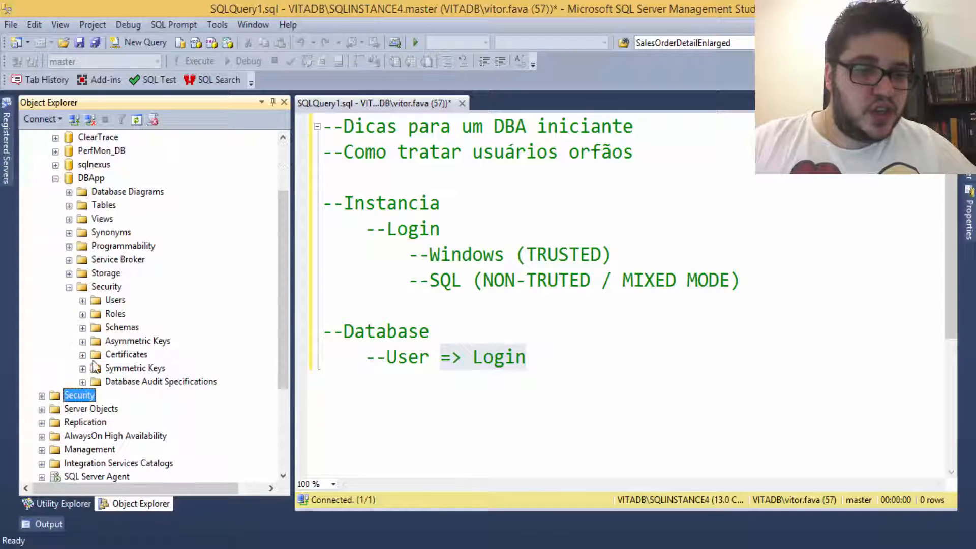
left_click(83, 301)
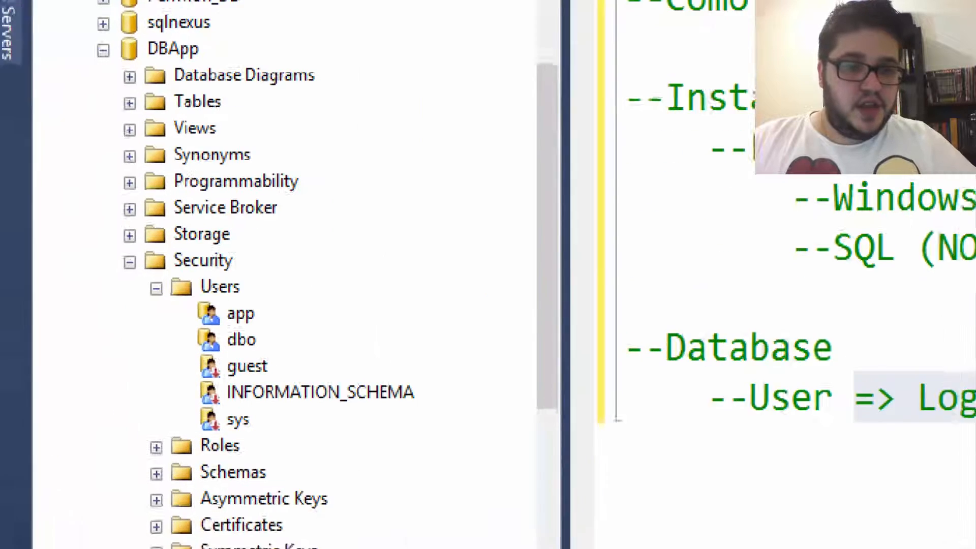
left_click_drag(186, 73, 246, 48)
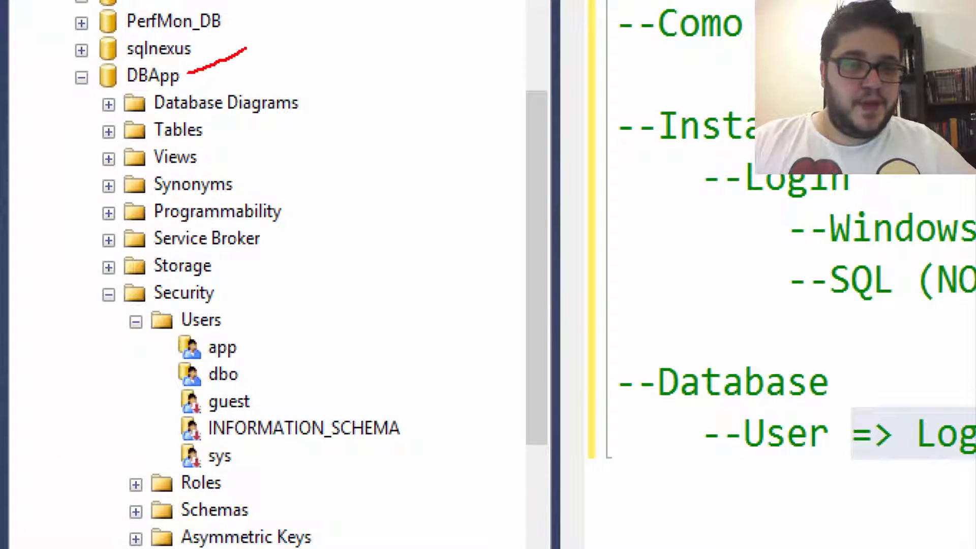
left_click_drag(228, 318, 301, 289)
left_click_drag(171, 330, 258, 360)
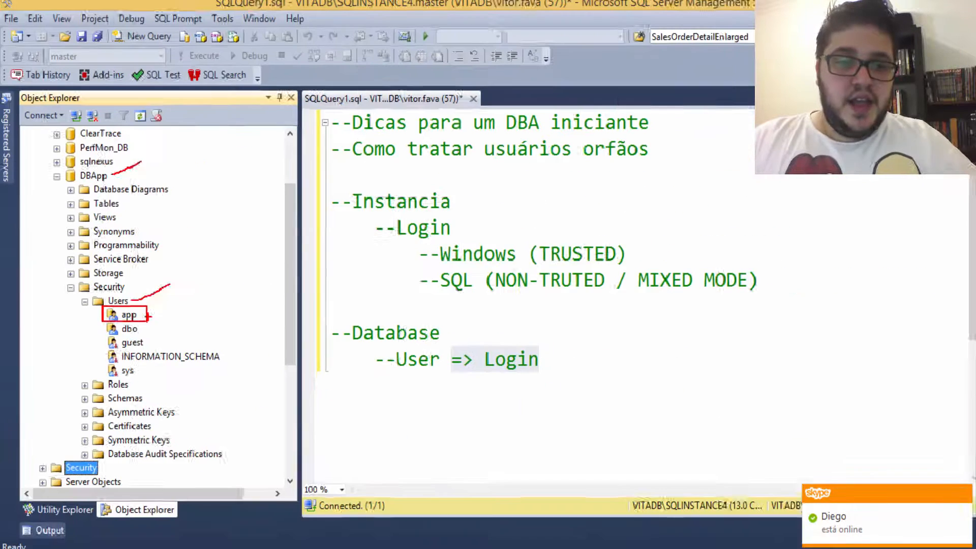
Step: Check the app user's properties show login app with schema dbo, then close them
left_click(222, 350)
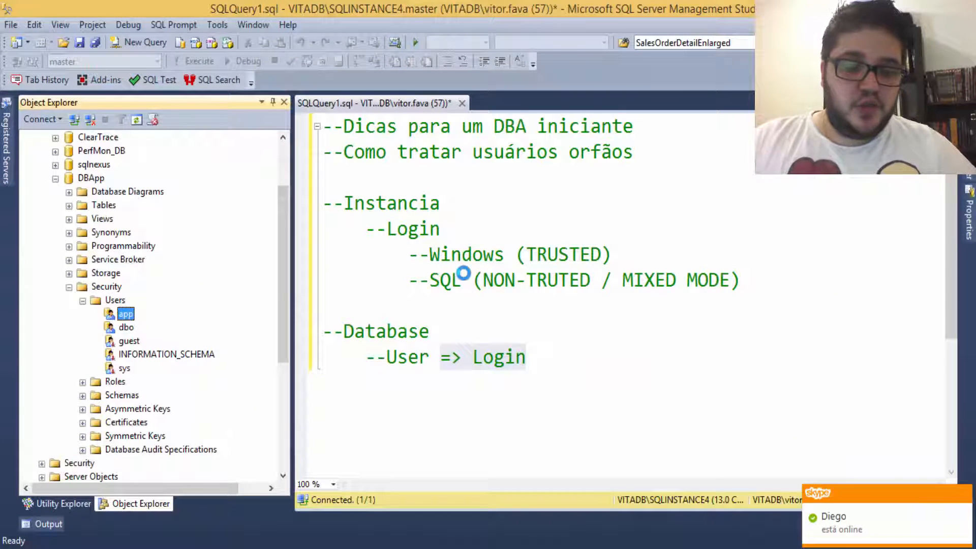
double_click(126, 314)
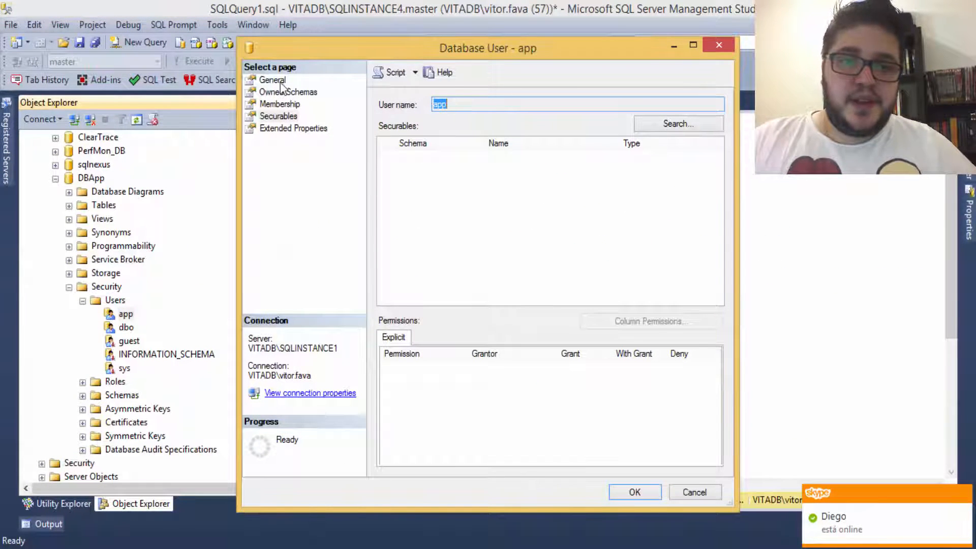
left_click(279, 81)
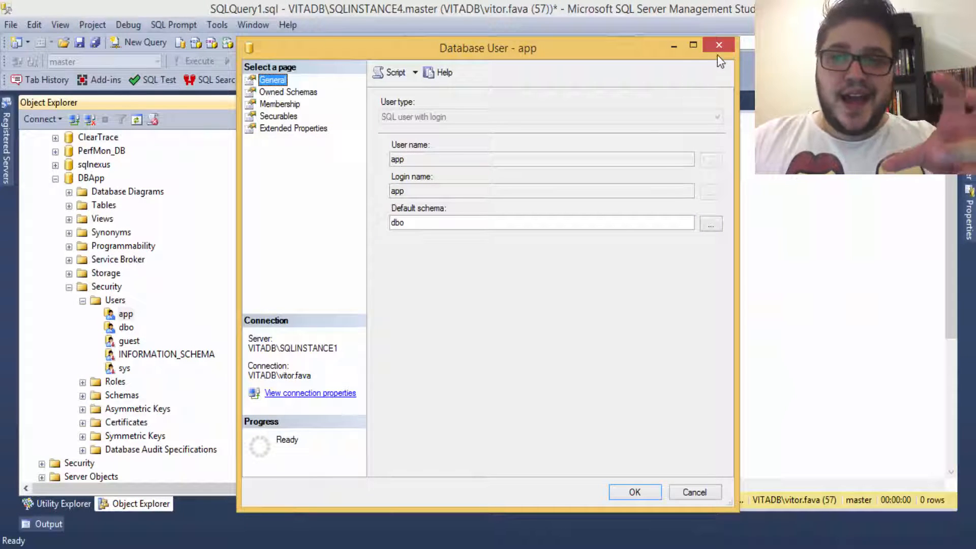
left_click(720, 46)
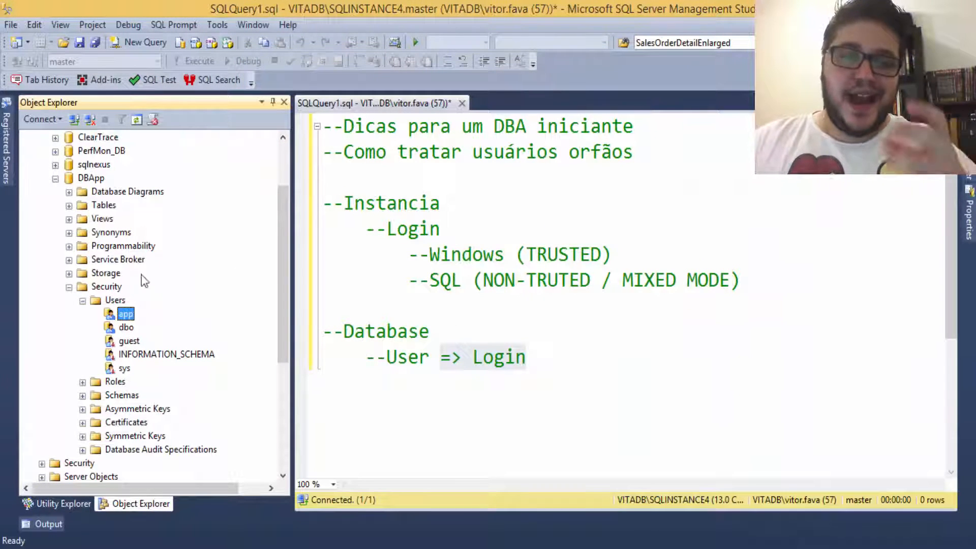
Step: Run a full disk backup of DBApp to DBApp.bak and dismiss the success message
left_click(56, 179)
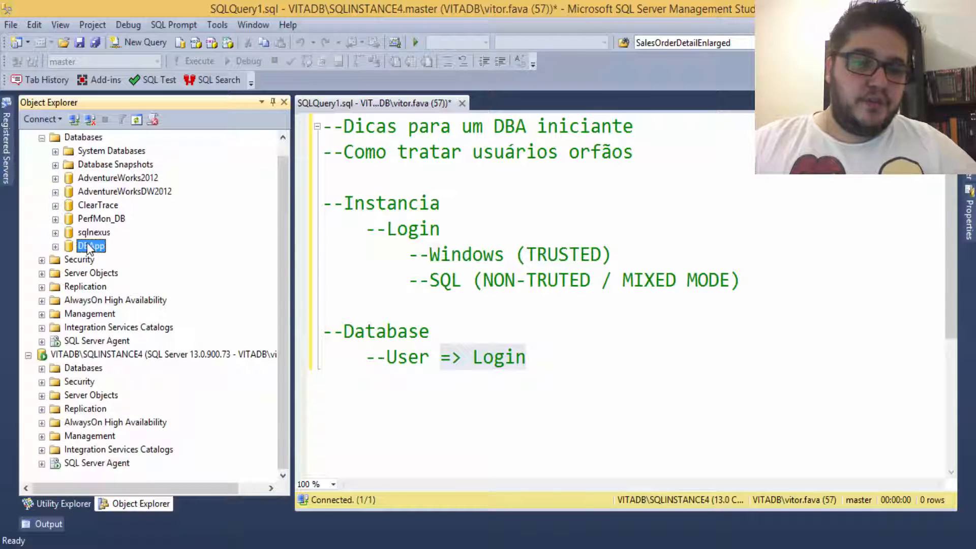
right_click(95, 248)
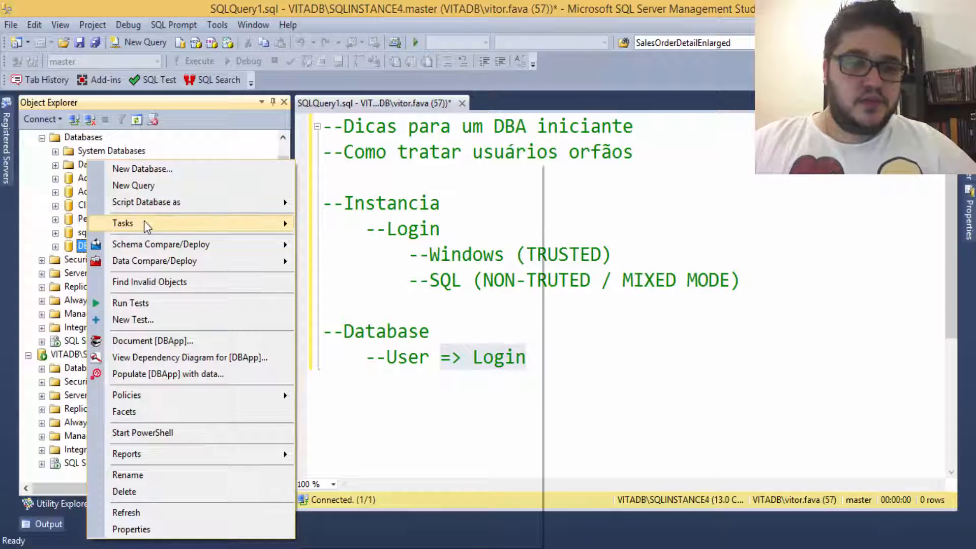
mouse_move(148, 223)
left_click(346, 251)
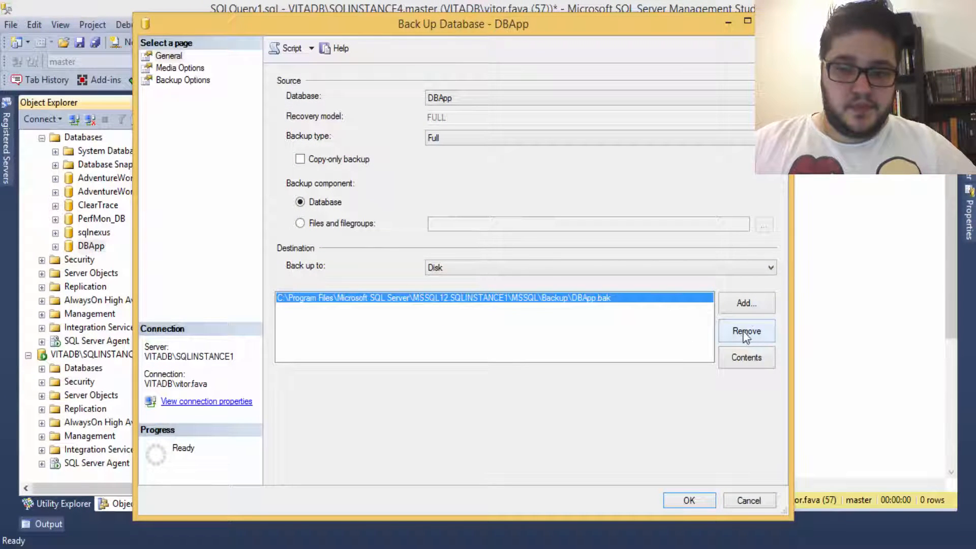
left_click(692, 502)
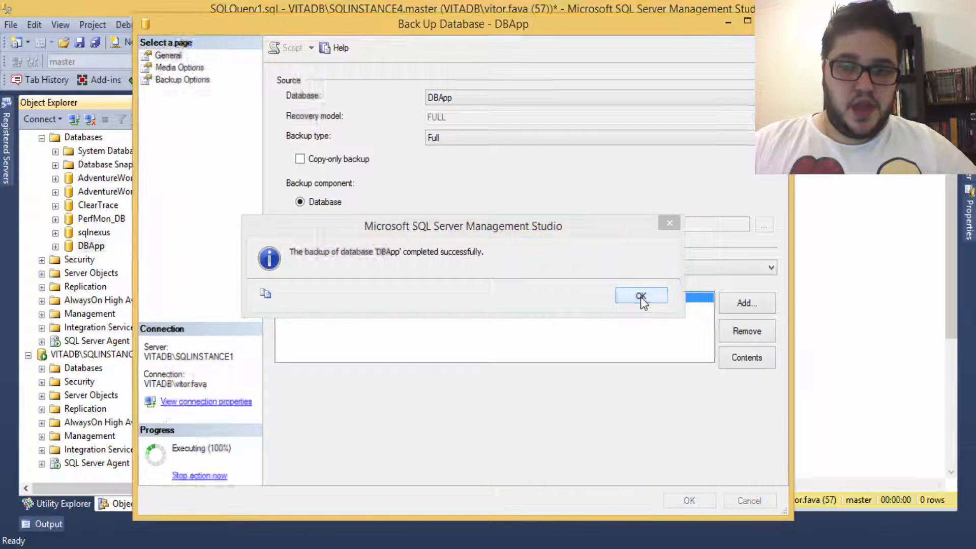
left_click(641, 296)
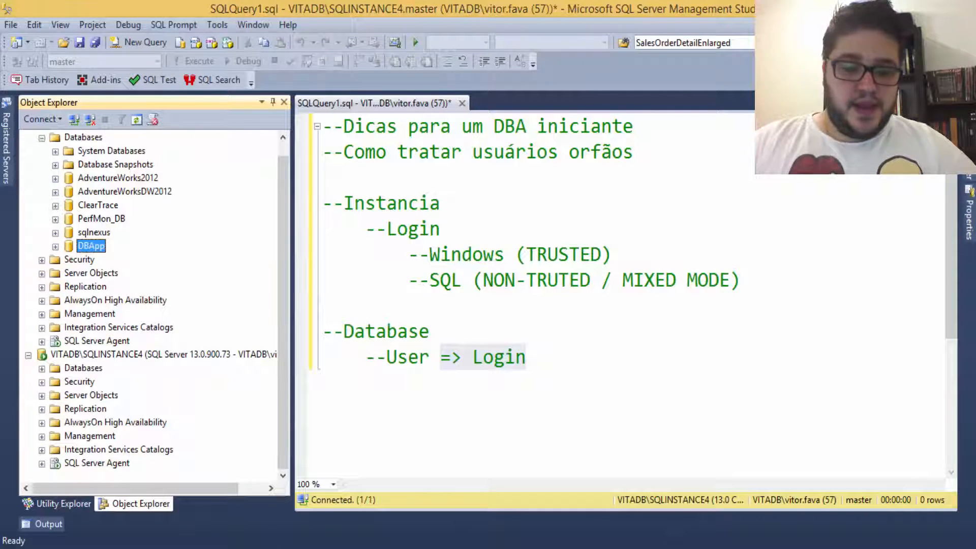
Step: Confirm DBApp.bak (2.864 KB) is in the MSSQL Backup folder, then return to Management Studio
mouse_move(170, 548)
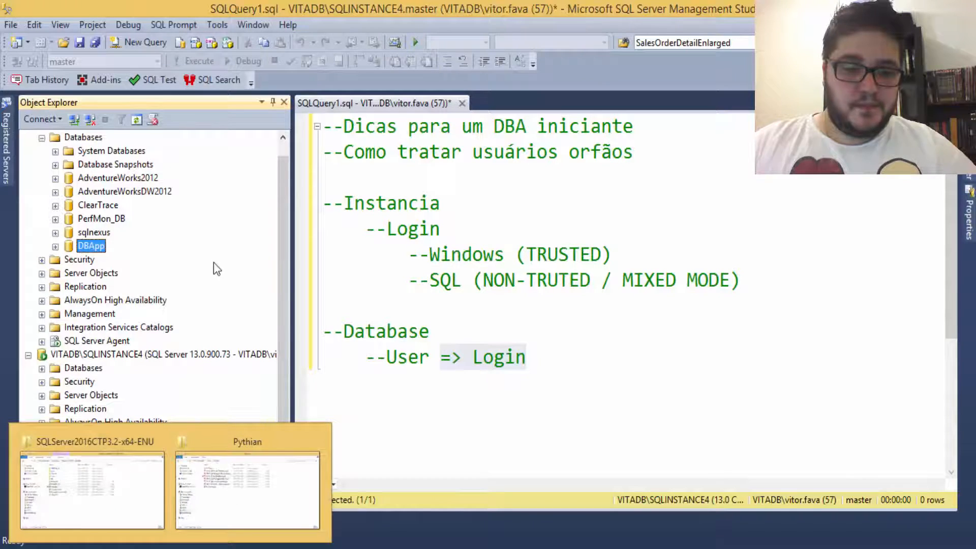
key("super+e")
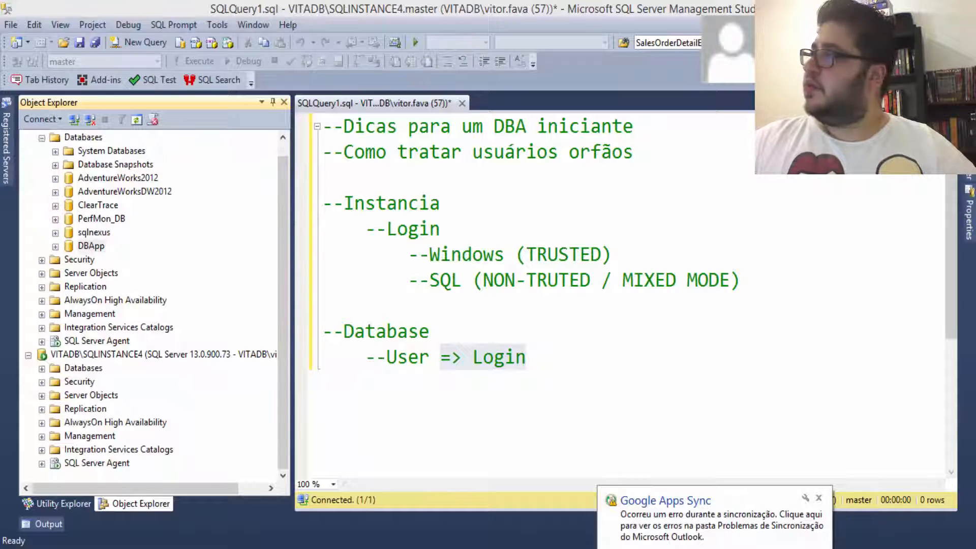
left_click_drag(975, 214, 540, 92)
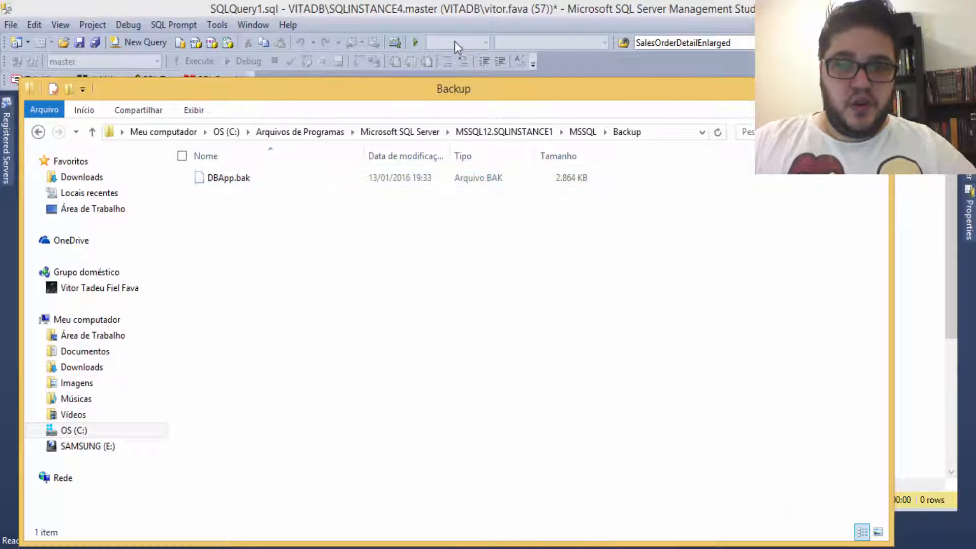
left_click(465, 12)
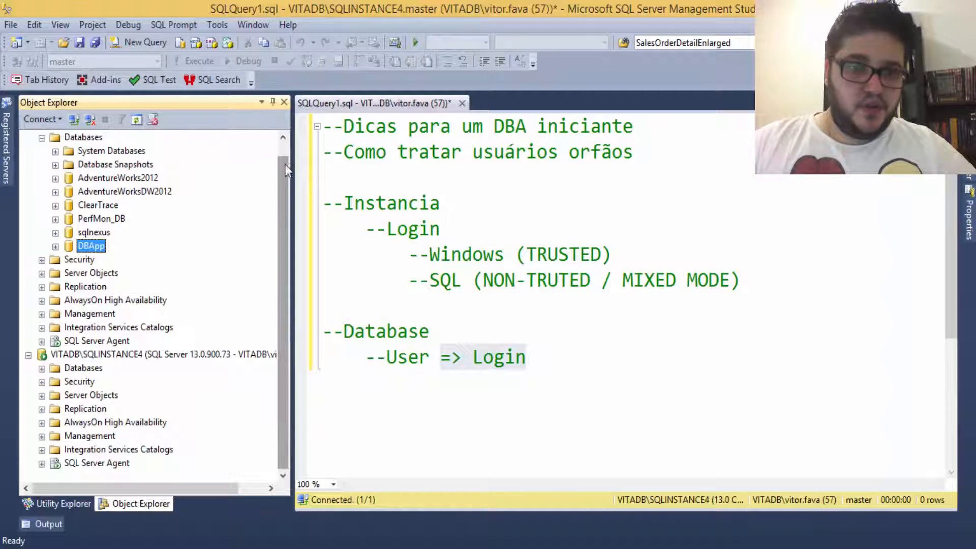
Step: Collapse SQLINSTANCE1's Databases and expand the database list of SQLINSTANCE4 (SQL Server 13.0)
scroll(285, 164, "up", 1)
left_click(41, 151)
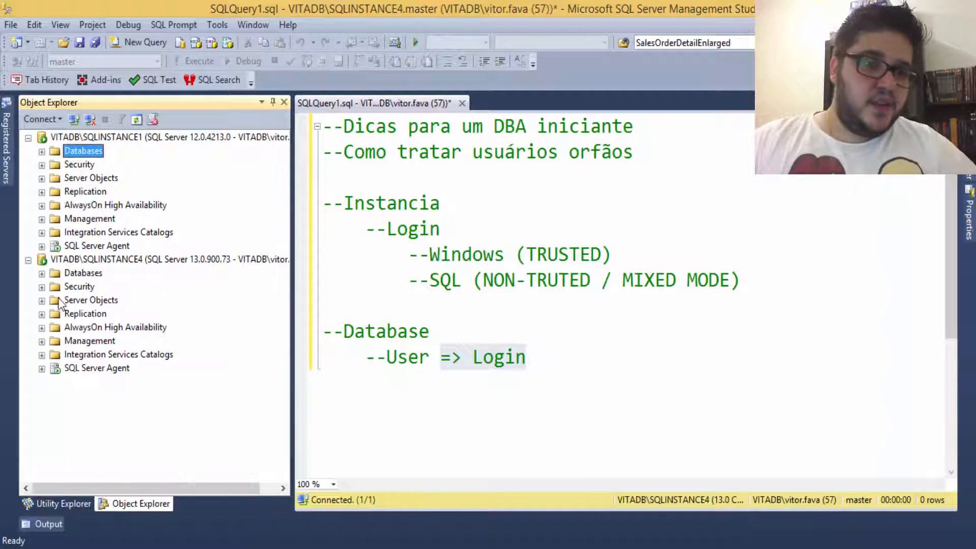
left_click(41, 274)
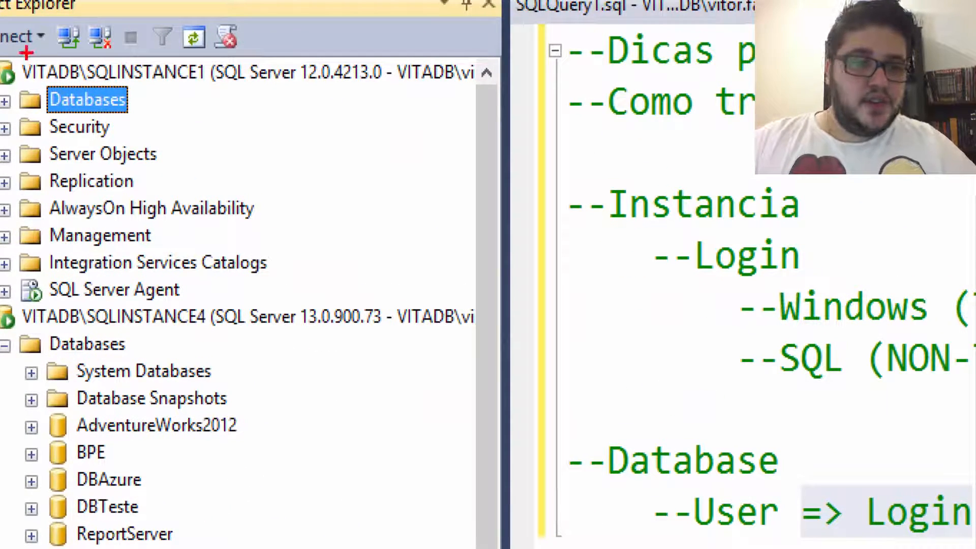
mouse_move(14, 59)
left_mouse_down()
mouse_move(226, 94)
mouse_move(210, 93)
left_mouse_up()
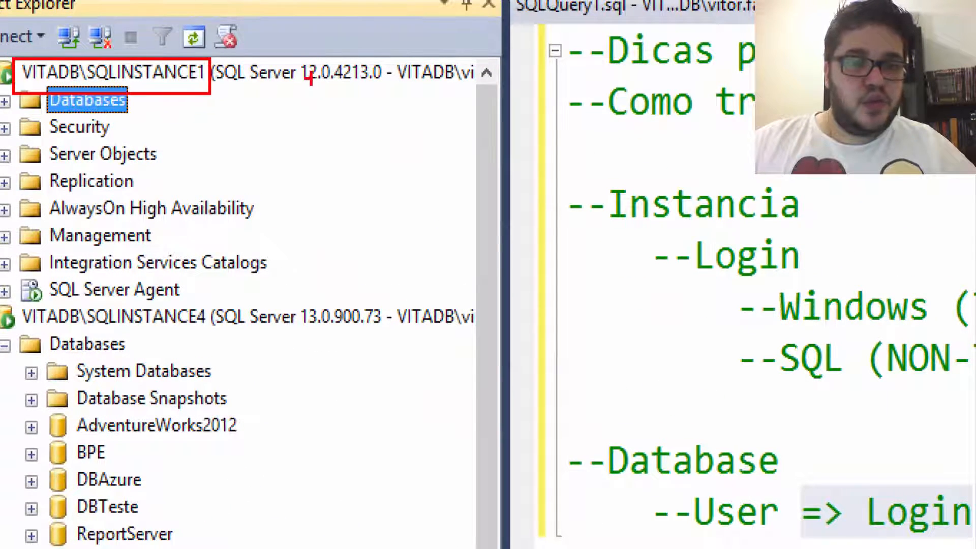
left_click_drag(293, 52, 324, 90)
left_click_drag(13, 304, 220, 329)
left_click_drag(296, 295, 383, 331)
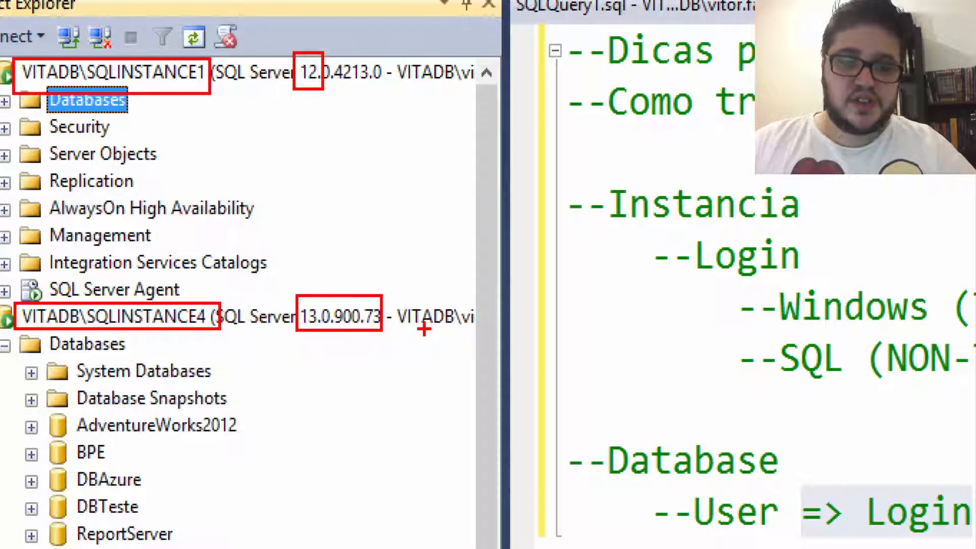
key("Escape")
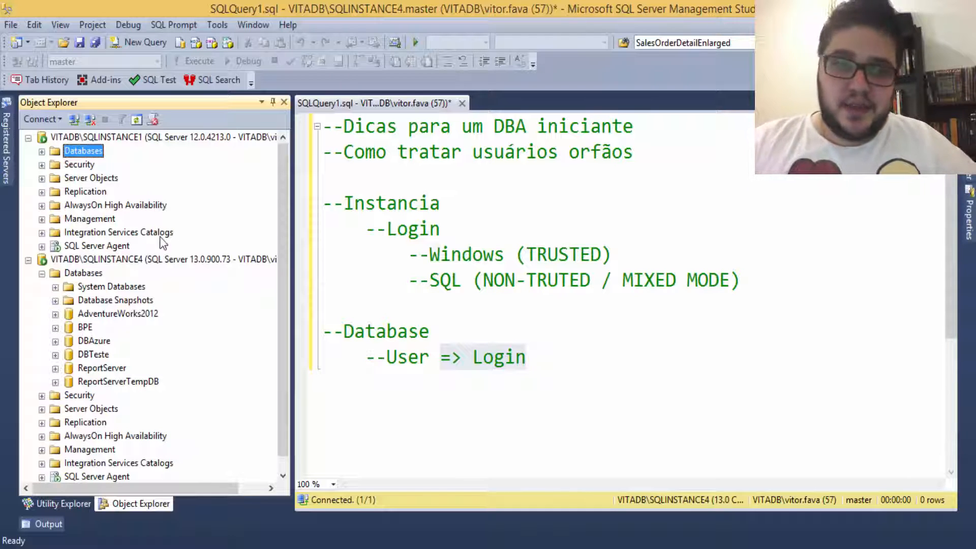
Step: Start a Restore Database on SQLINSTANCE4 from a device and add a backup file
left_click(28, 137)
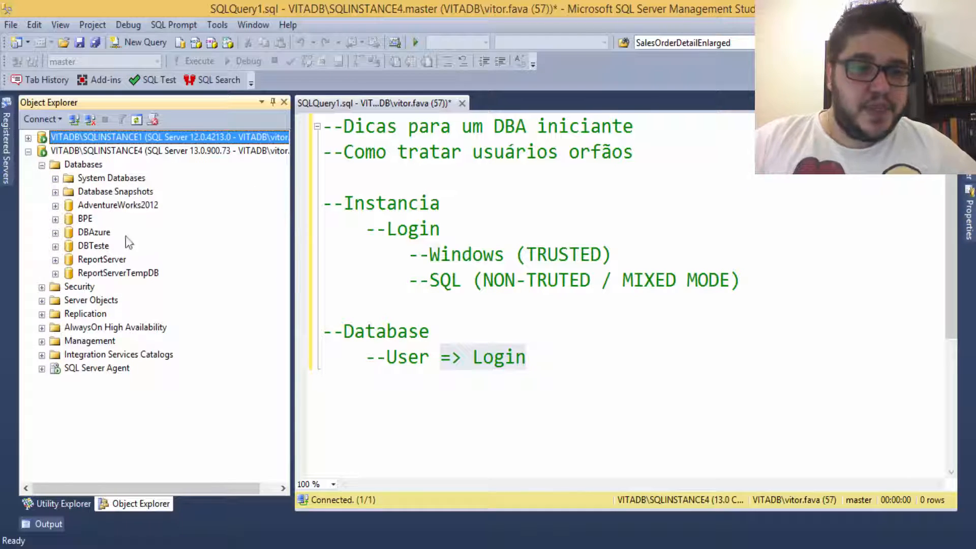
right_click(84, 165)
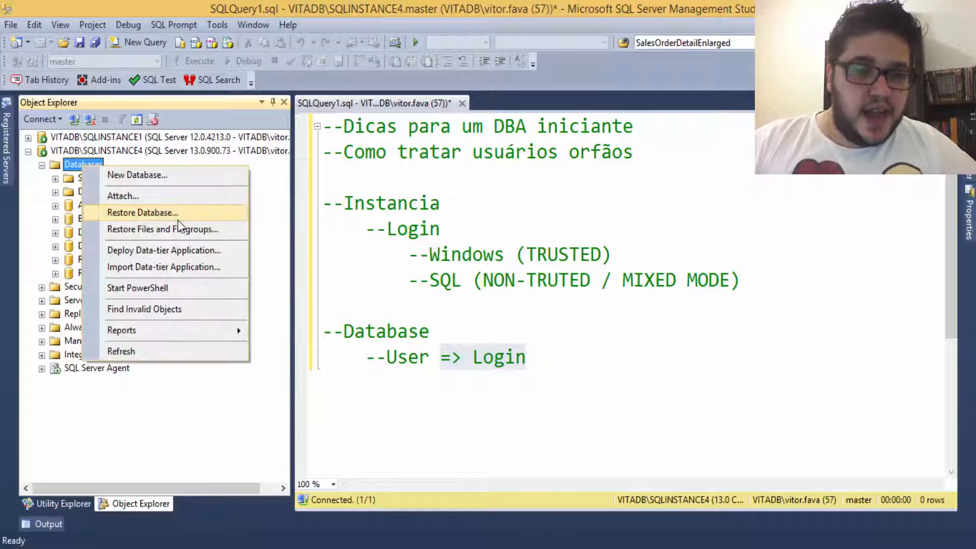
left_click(169, 212)
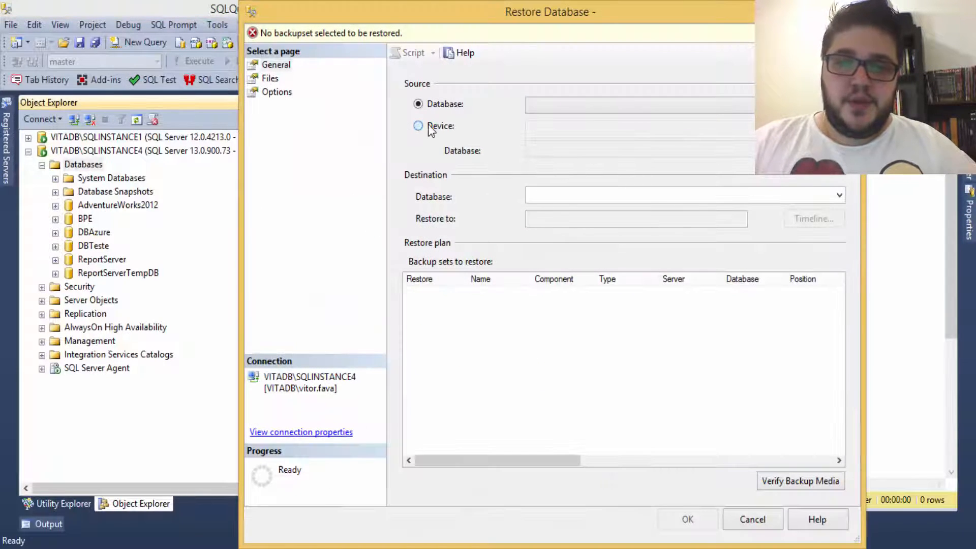
left_click(432, 129)
left_click(836, 129)
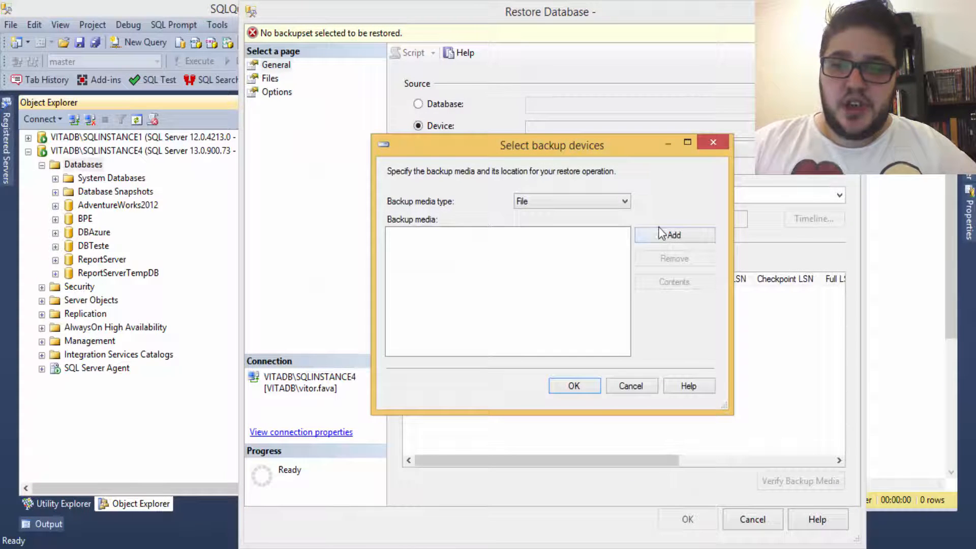
left_click(683, 236)
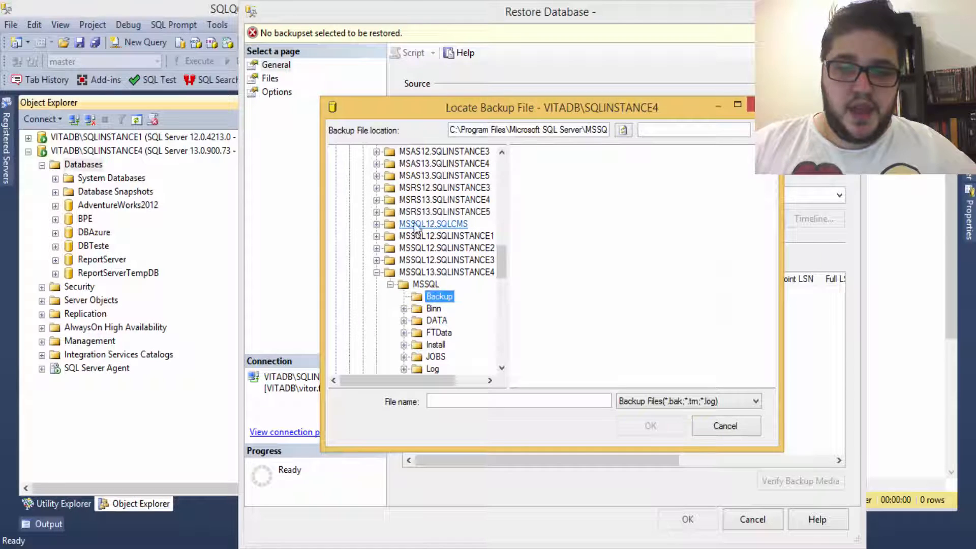
Step: Browse to MSSQL12.SQLINSTANCE1\MSSQL\Backup with the file type set to All Files(*)
left_click(376, 236)
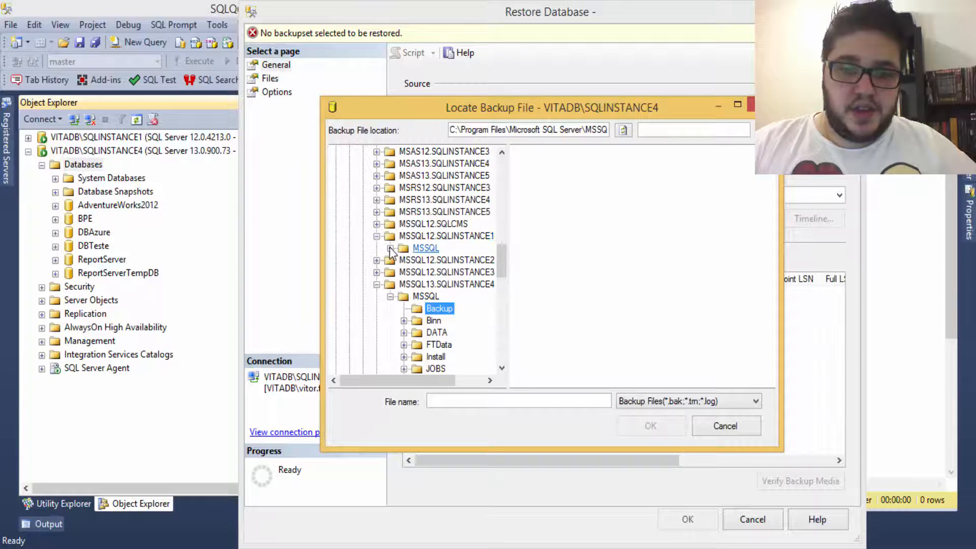
left_click(390, 248)
left_click(436, 260)
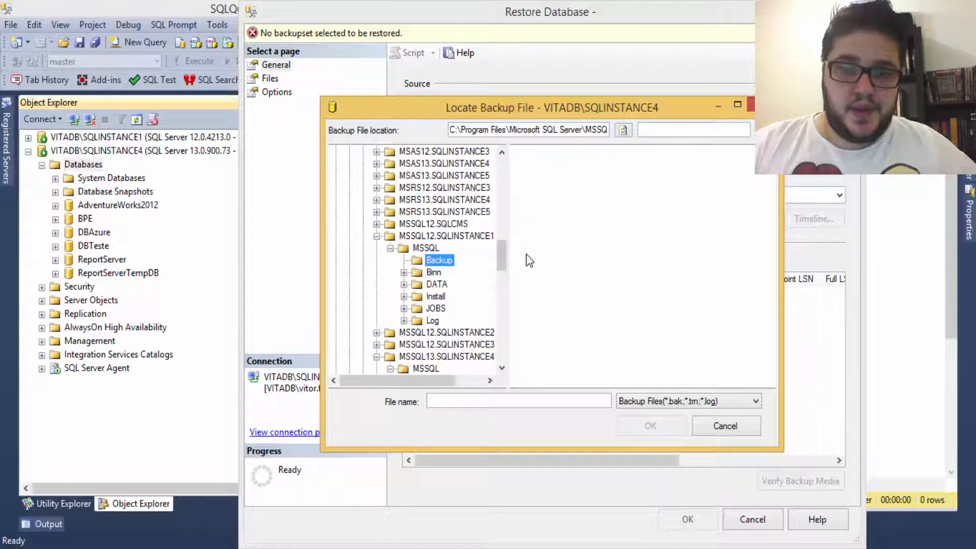
left_click_drag(402, 380, 413, 381)
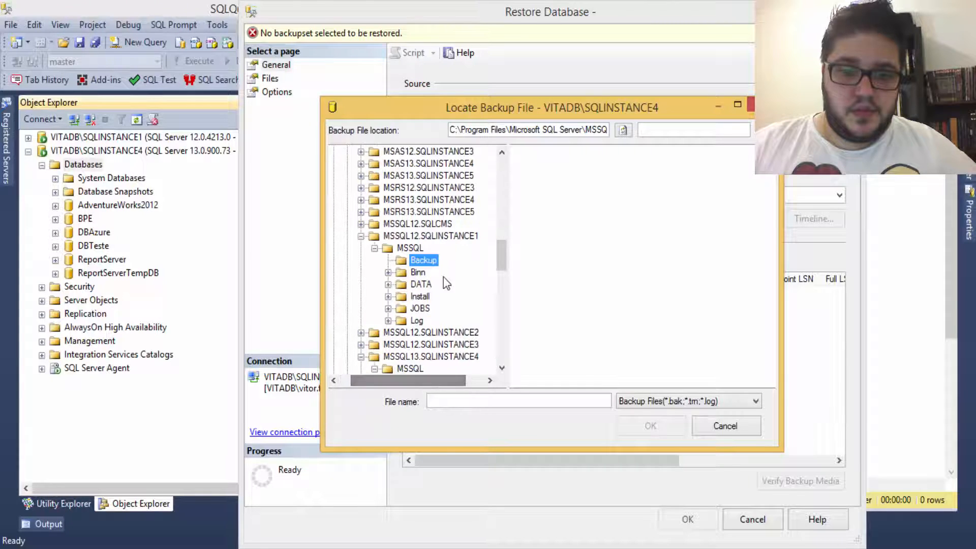
left_click(432, 262)
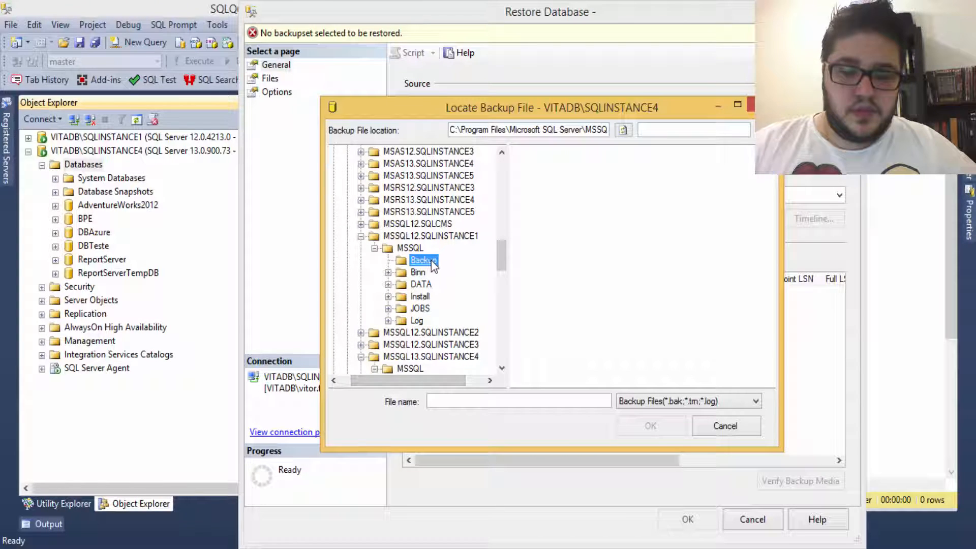
left_click(683, 401)
left_click(642, 426)
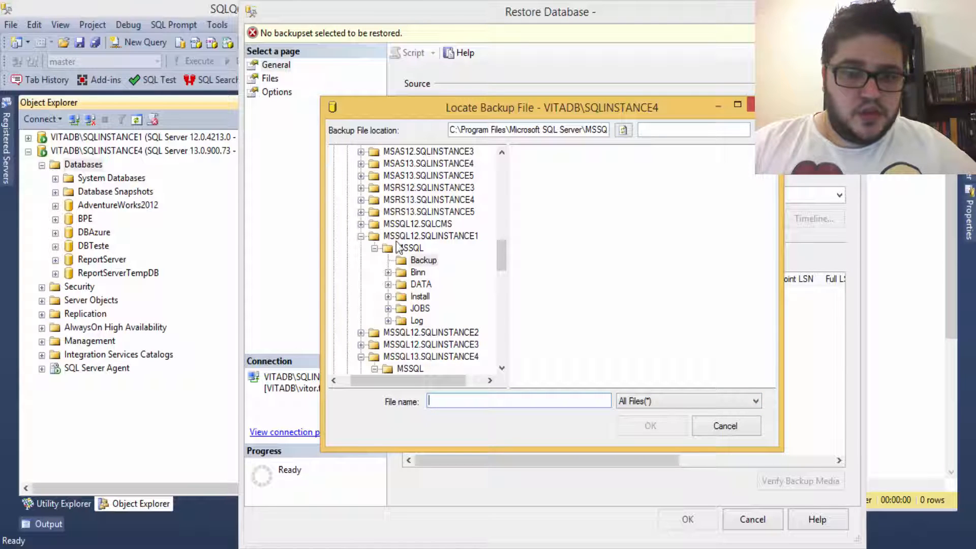
left_click(361, 237)
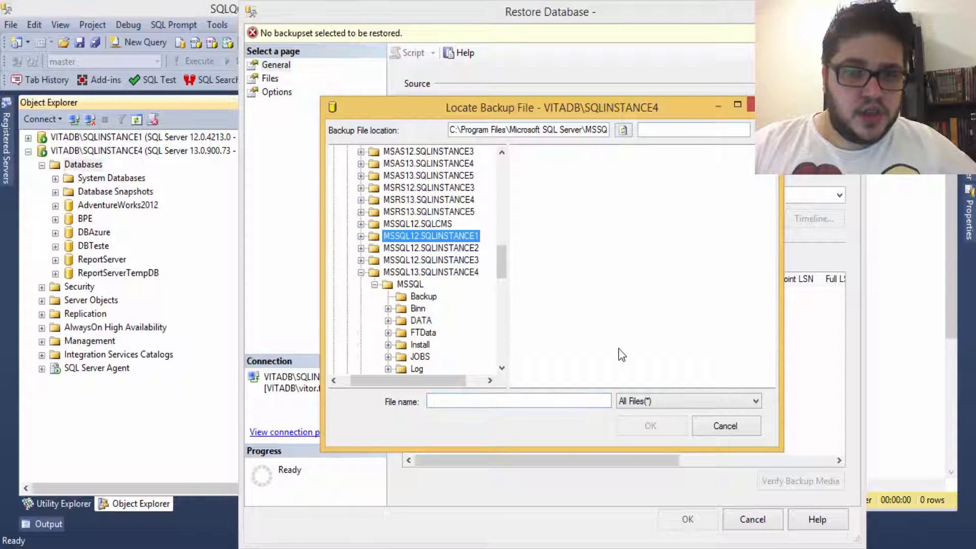
scroll(496, 236, "up", 5)
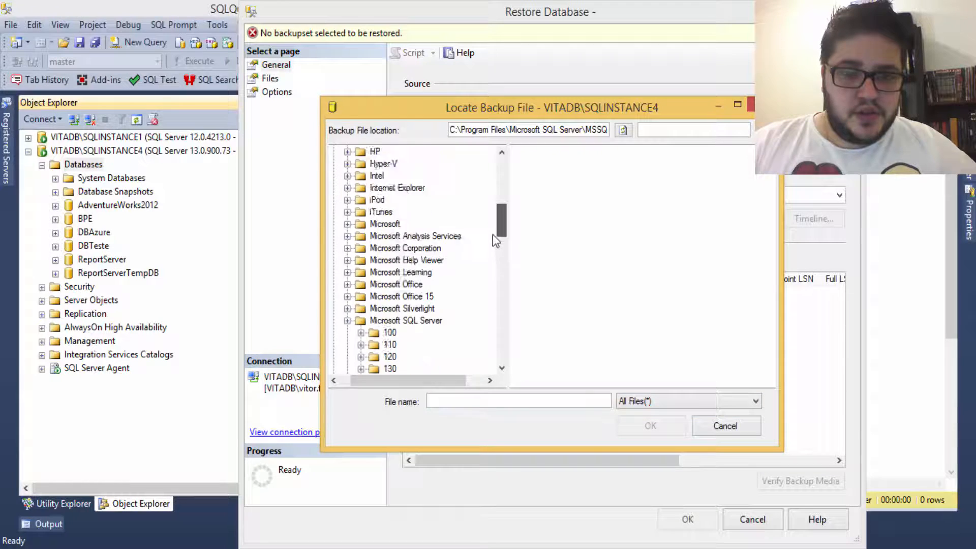
left_click(347, 236)
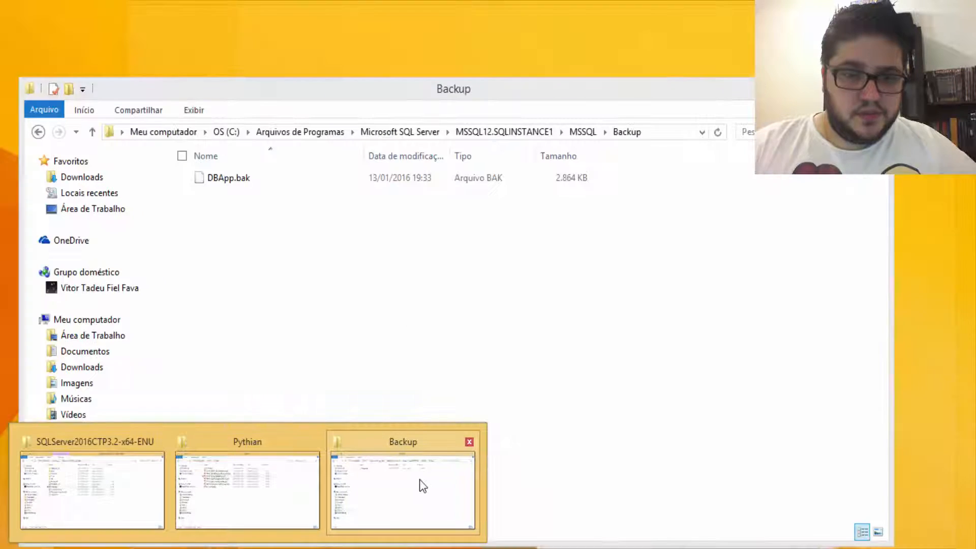
Step: Browse the backup locator to Arquivos de Programas > Microsoft SQL Server > MSSQL12.SQLINSTANCE1 > MSSQL
left_click(420, 483)
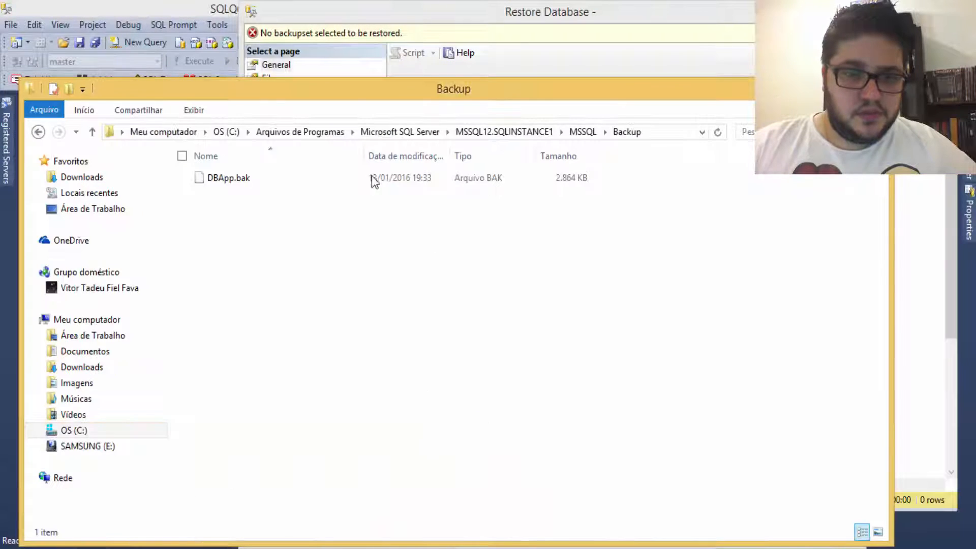
left_click(498, 24)
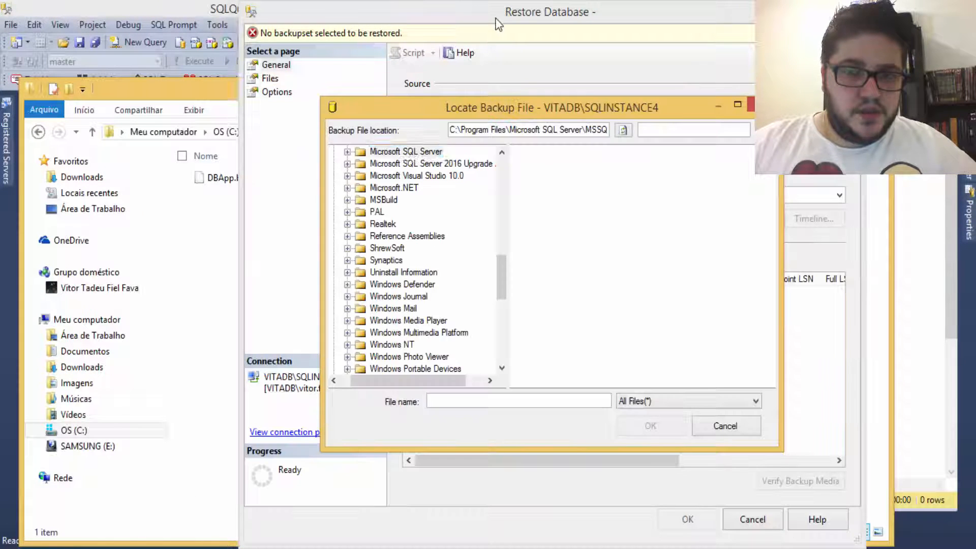
left_click_drag(501, 277, 507, 181)
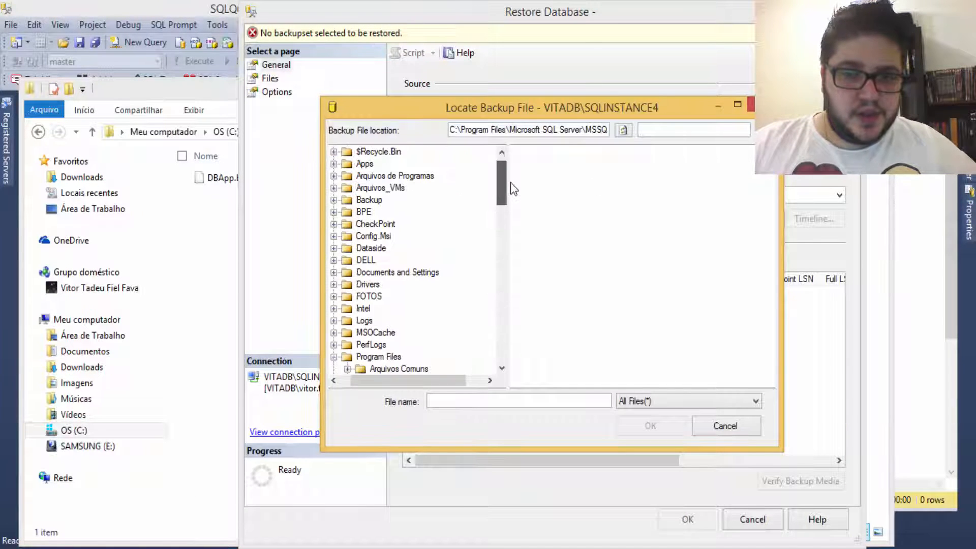
left_click(392, 176)
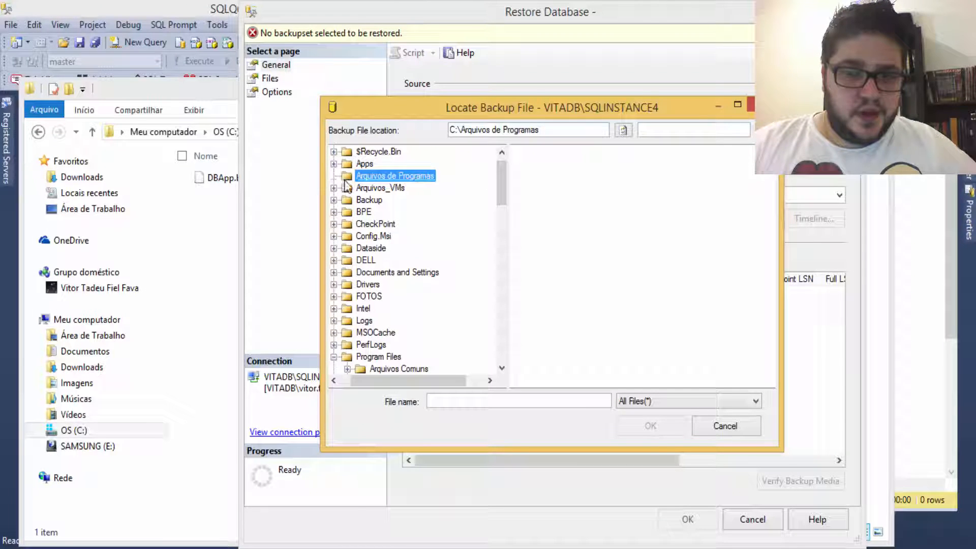
mouse_move(508, 187)
left_mouse_down()
mouse_move(503, 196)
mouse_move(523, 198)
left_mouse_up()
left_click_drag(512, 194, 511, 253)
left_click(407, 248)
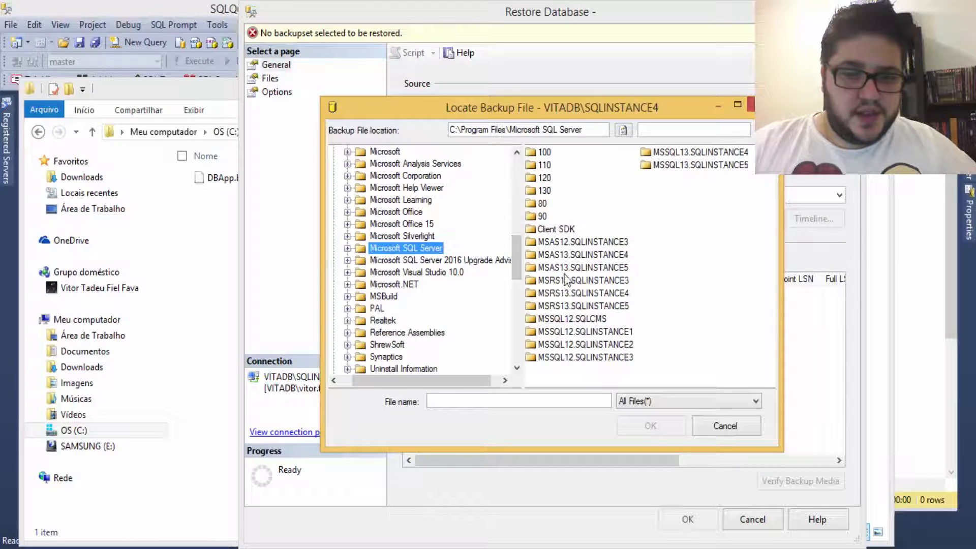
double_click(590, 331)
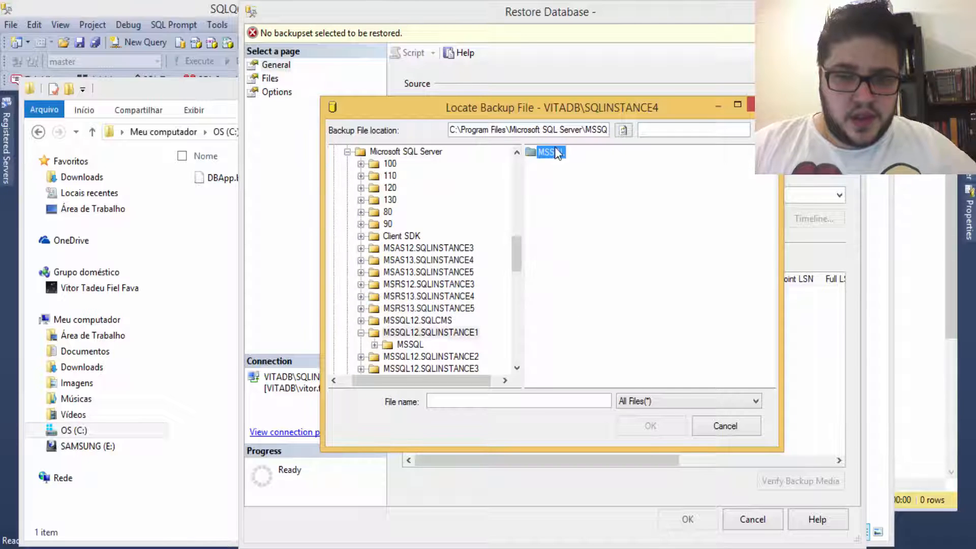
double_click(549, 152)
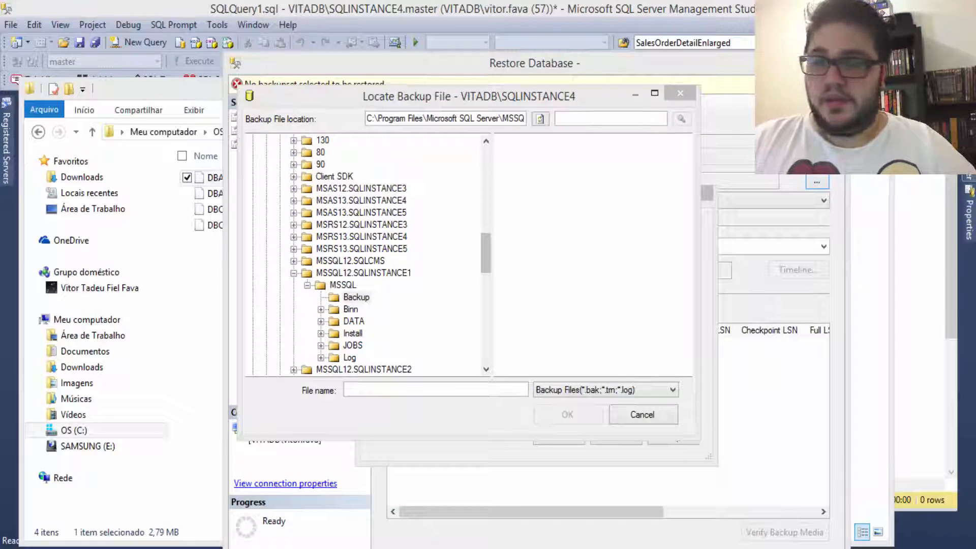
Step: Open a new File Explorer window on Meu computador with Win+E
left_click(487, 272)
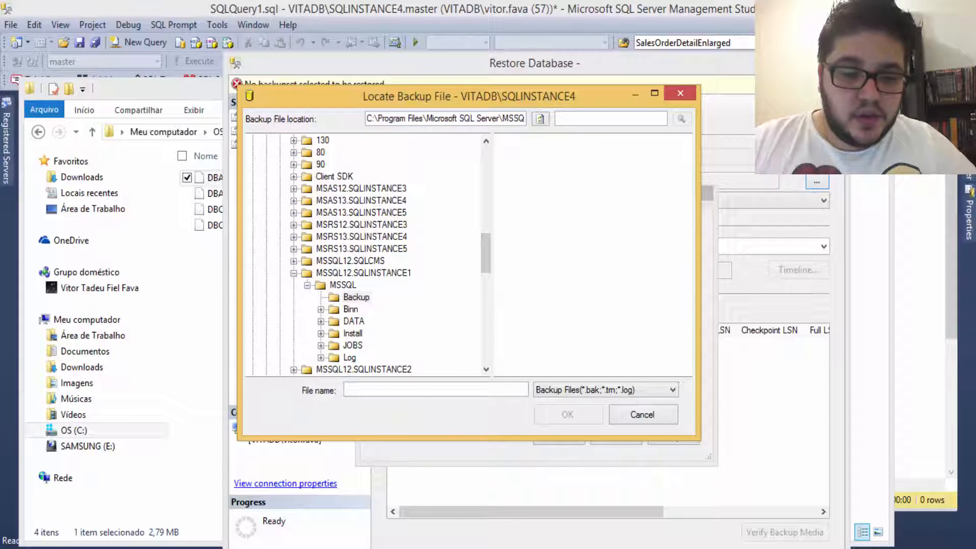
mouse_move(248, 548)
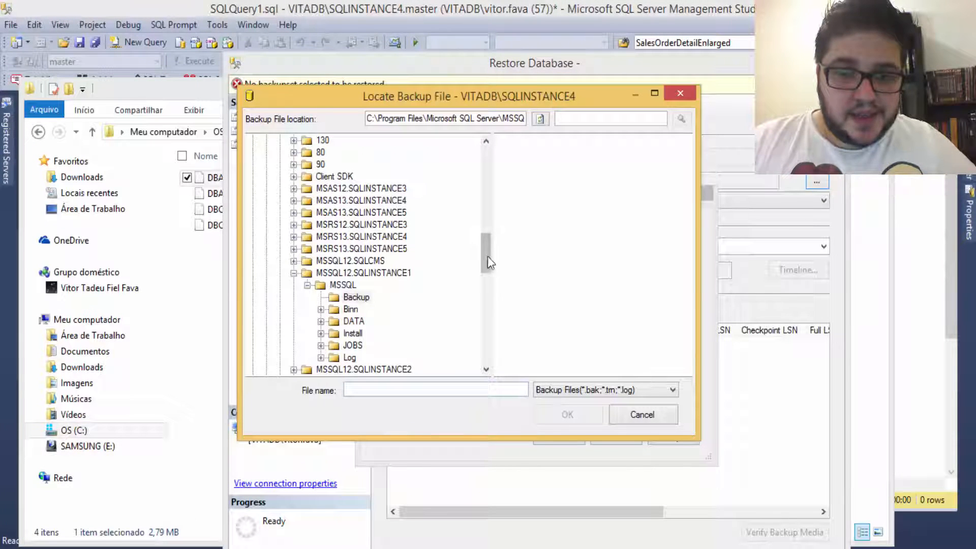
key("super+e")
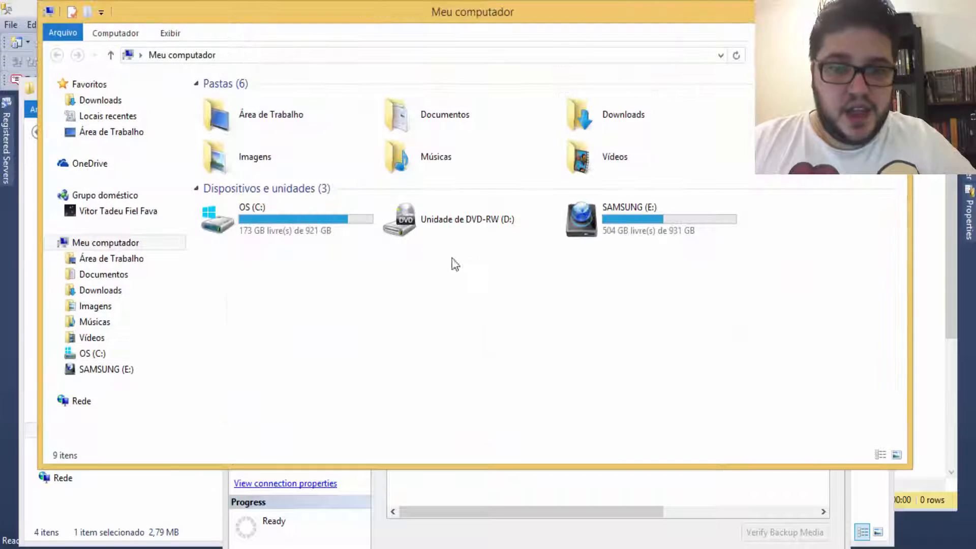
Step: Go to C:\Arquivos de Programas\Microsoft SQL Server\MSSQL12.SQLINSTANCE1\MSSQL\Backup and select DBApp.bak
left_click(96, 356)
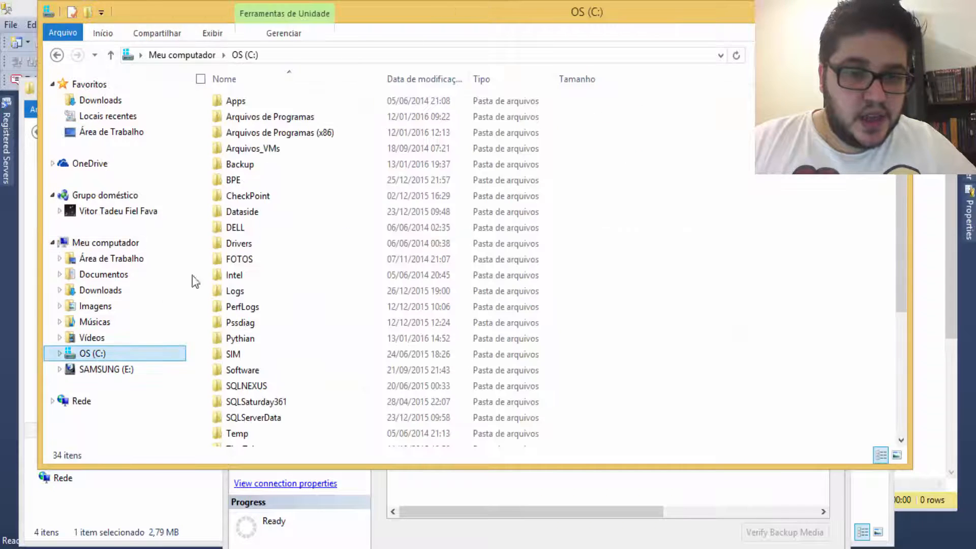
left_click(281, 118)
double_click(281, 118)
left_click(277, 364)
scroll(280, 361, "down", 3)
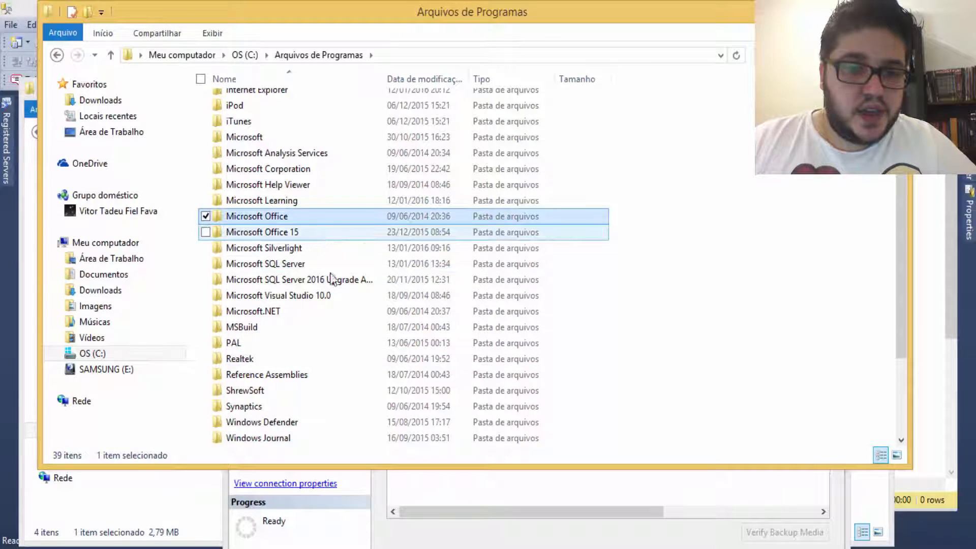
double_click(283, 264)
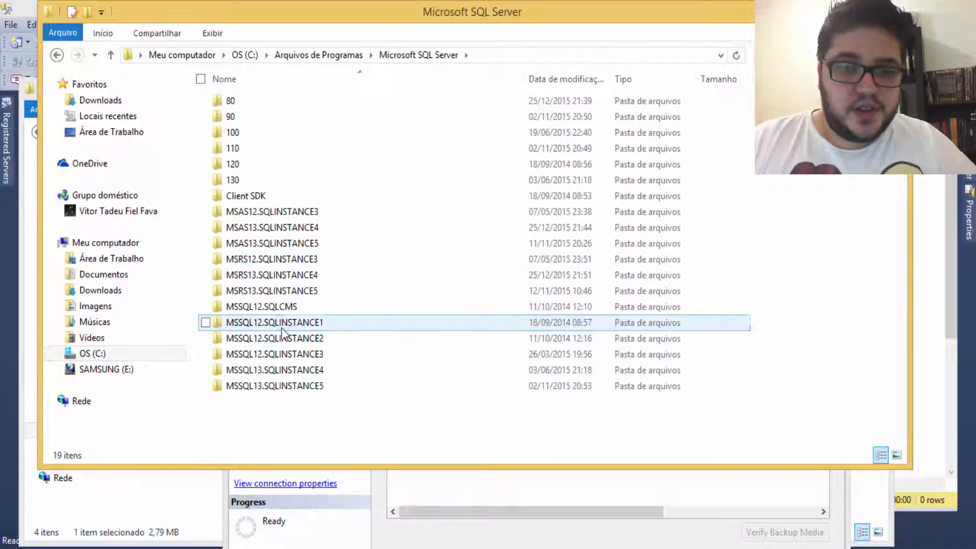
double_click(283, 324)
double_click(242, 106)
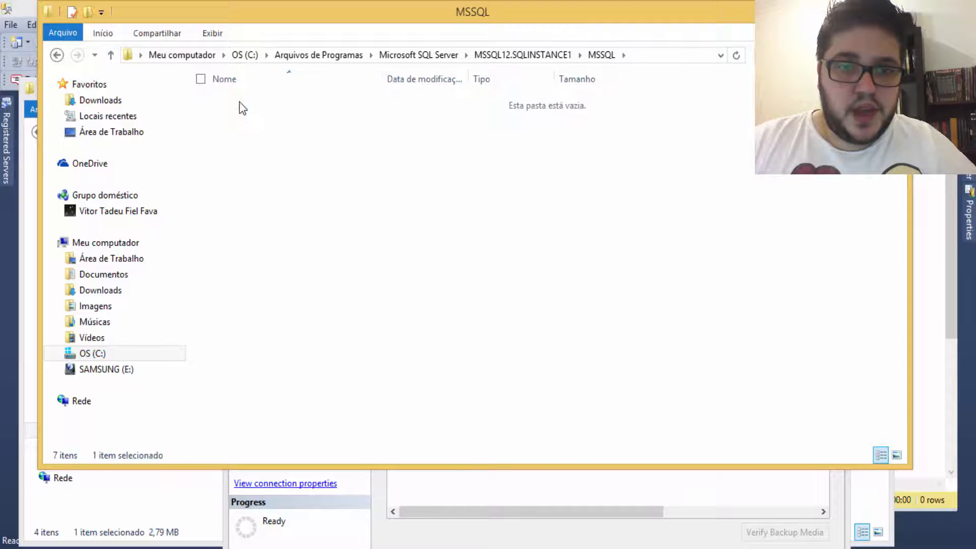
double_click(240, 104)
left_click(265, 101)
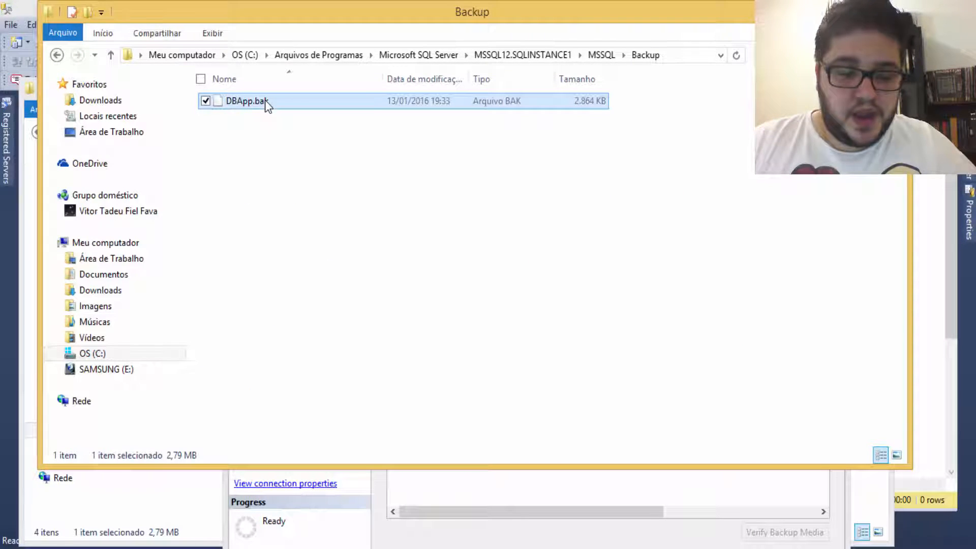
Step: Paste DBApp.bak into C:\Backup, replacing the existing file, and return to SSMS
left_click(91, 353)
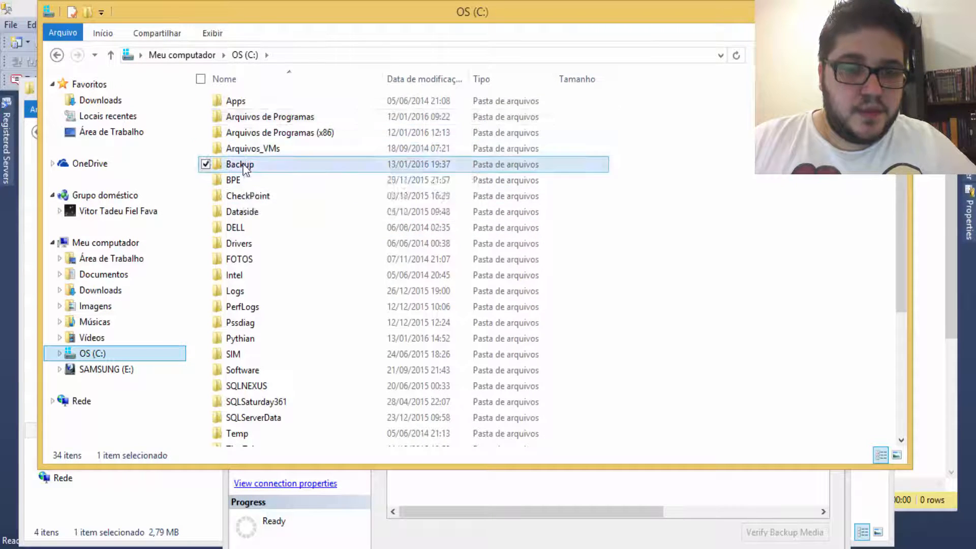
double_click(245, 164)
key("ctrl+v")
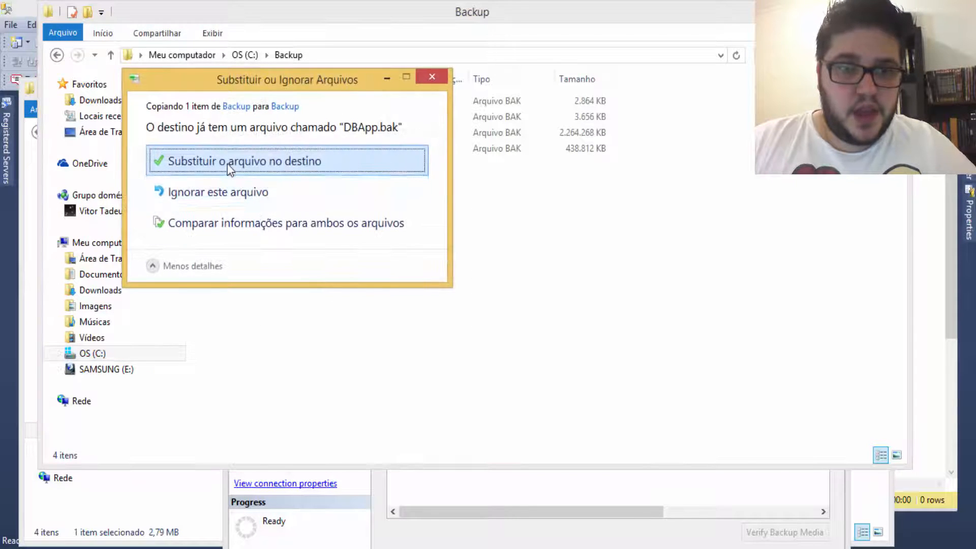
left_click(229, 162)
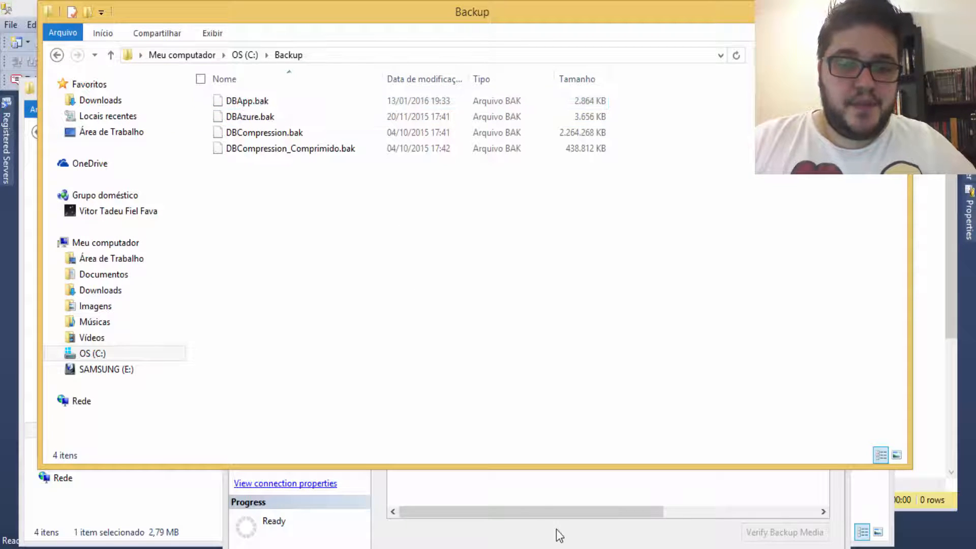
left_click(379, 517)
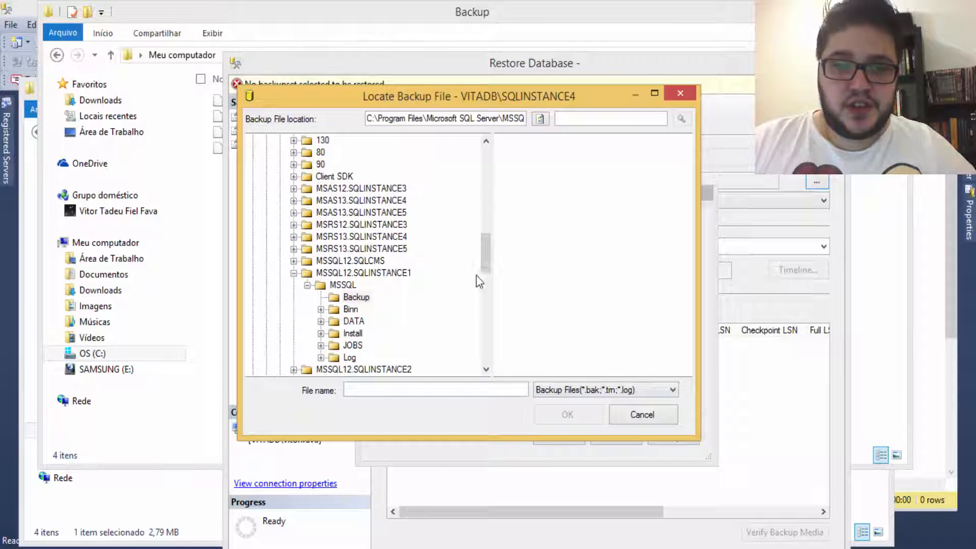
Step: Choose C:\Backup\DBApp.bak as the restore's backup device
left_click_drag(481, 272, 489, 167)
left_click(300, 201)
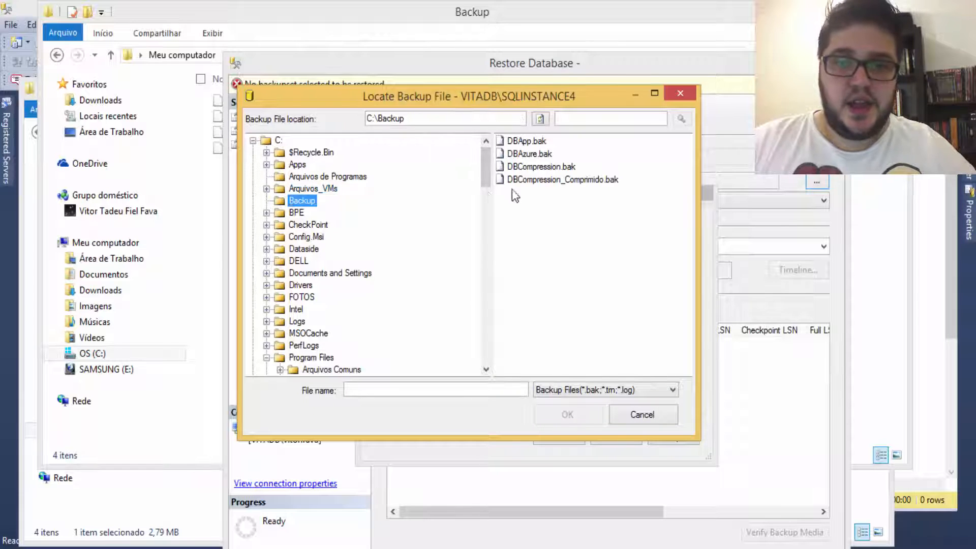
left_click(529, 142)
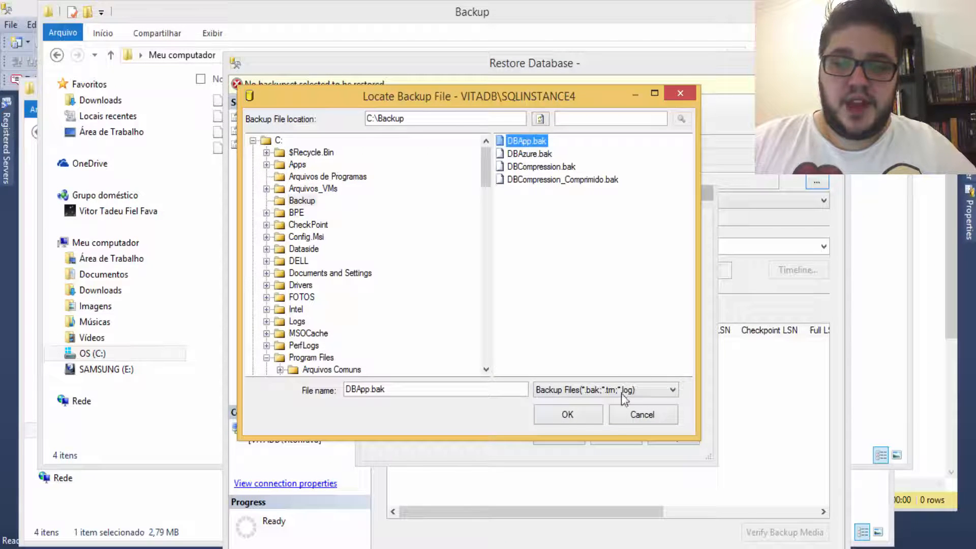
left_click(575, 420)
left_click(561, 436)
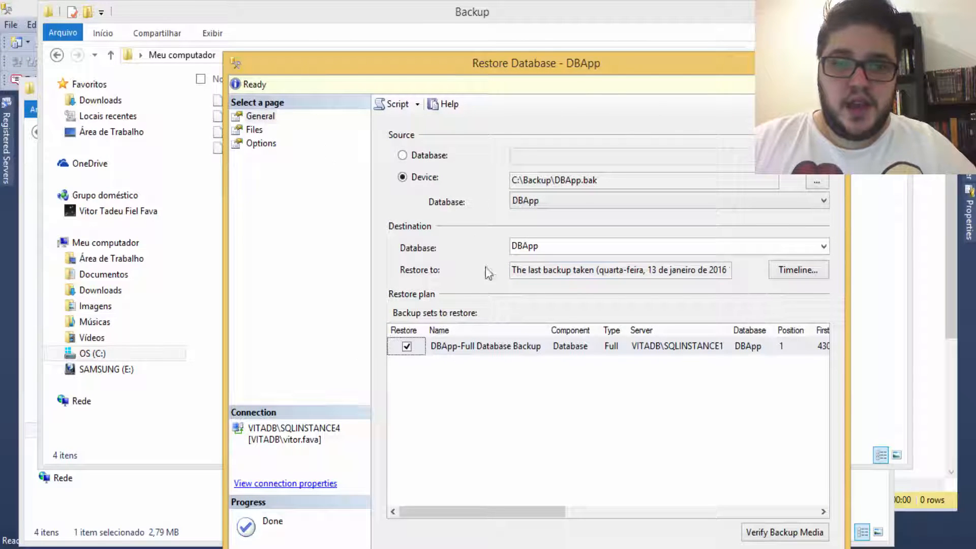
Step: On the Files page, tick 'Relocate all files to folder' and start the restore
left_click(254, 131)
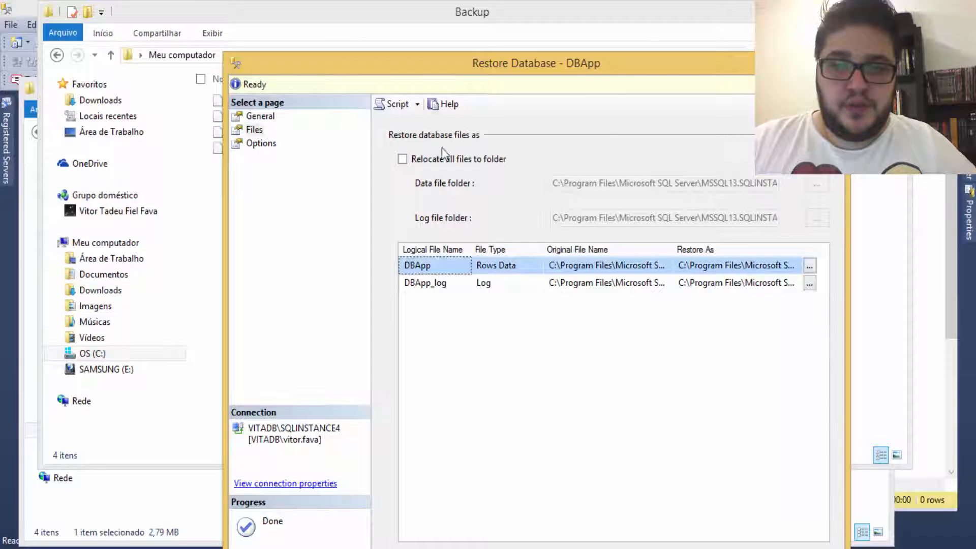
left_click(415, 161)
left_click(415, 163)
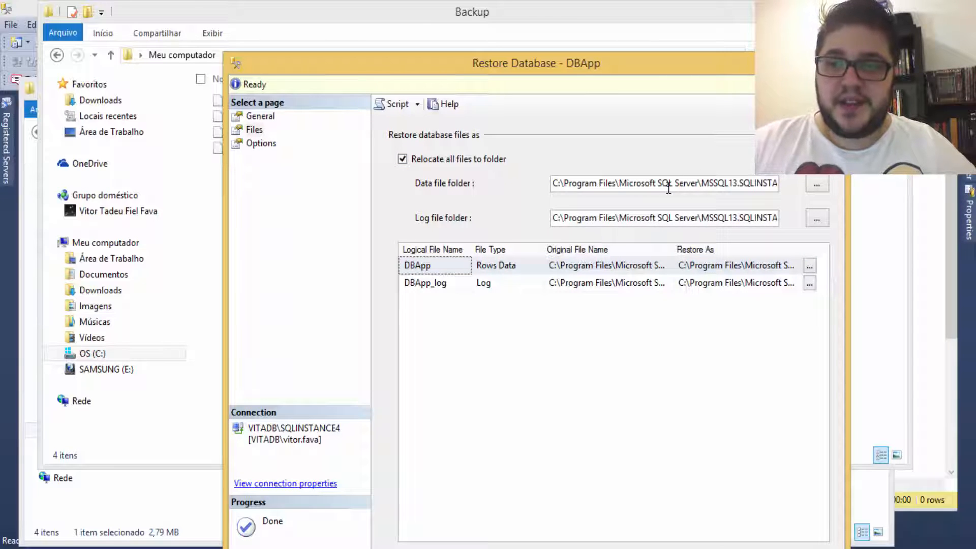
left_click_drag(420, 73, 406, 40)
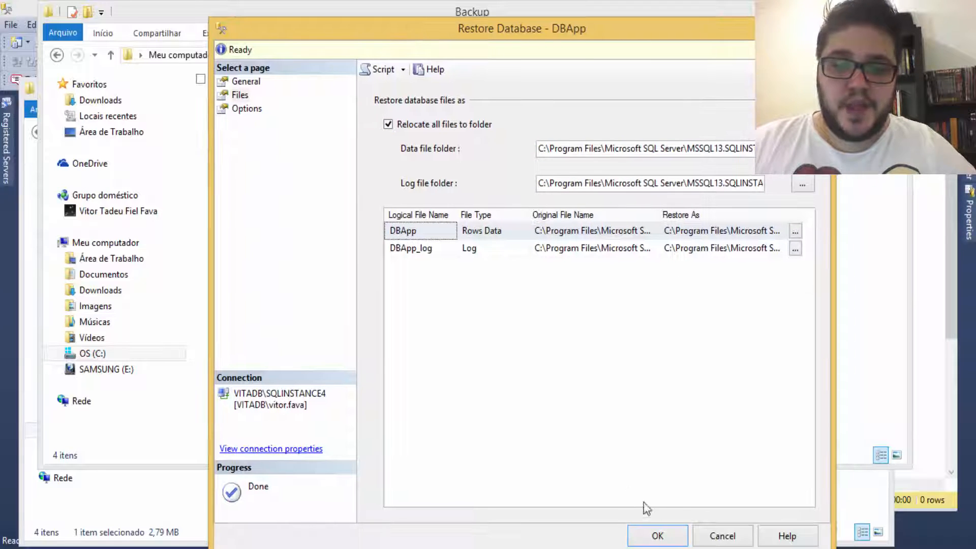
left_click(657, 535)
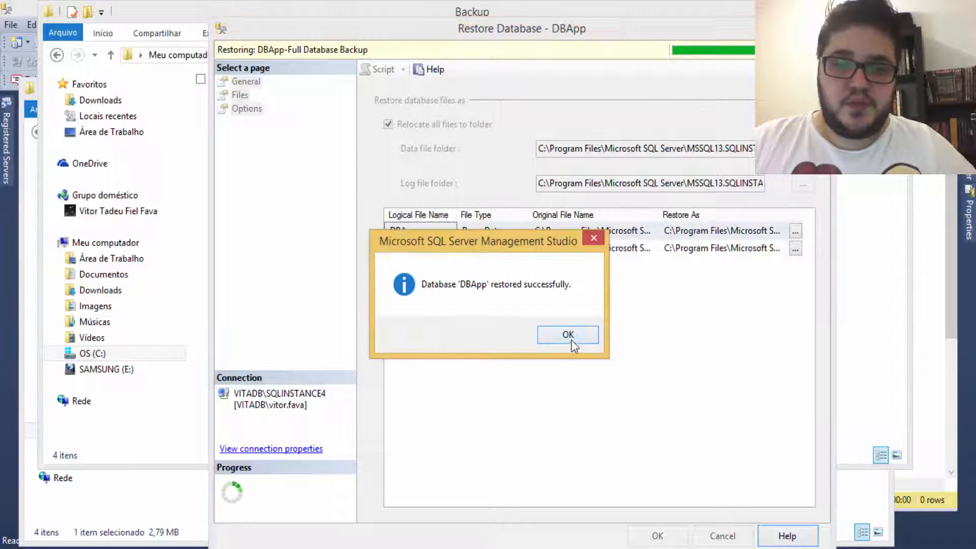
Step: Dismiss the restore success message and refresh the Databases folder so DBApp appears
left_click(572, 340)
left_click(847, 7)
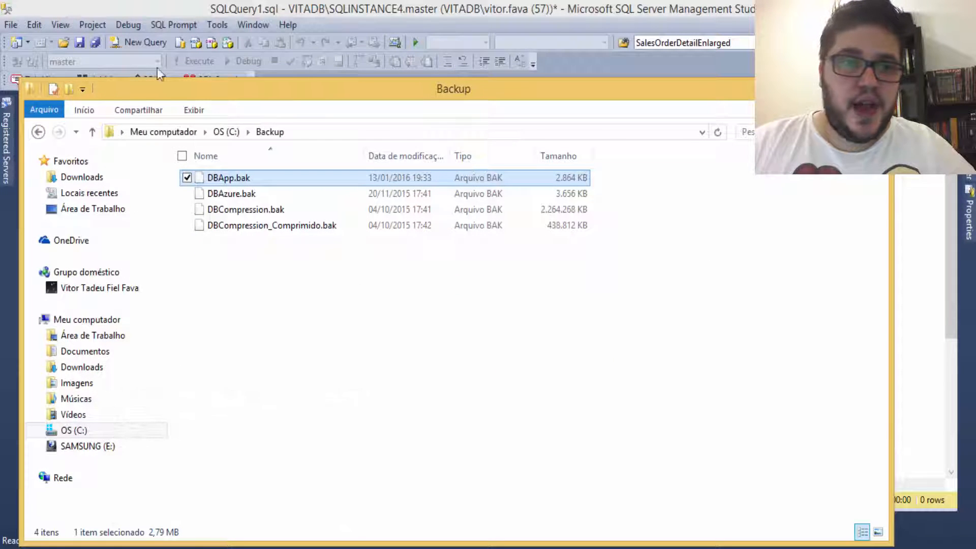
left_click(199, 5)
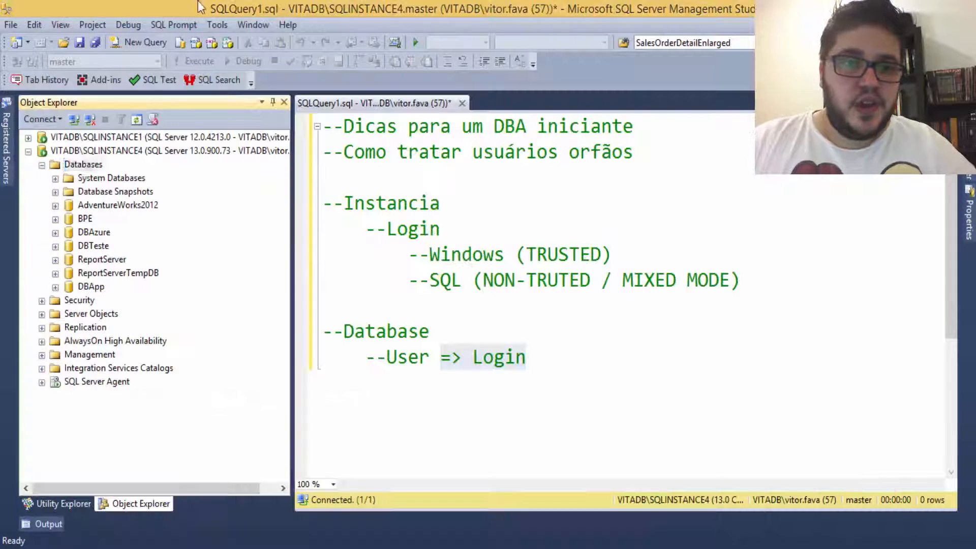
right_click(86, 170)
left_click(135, 349)
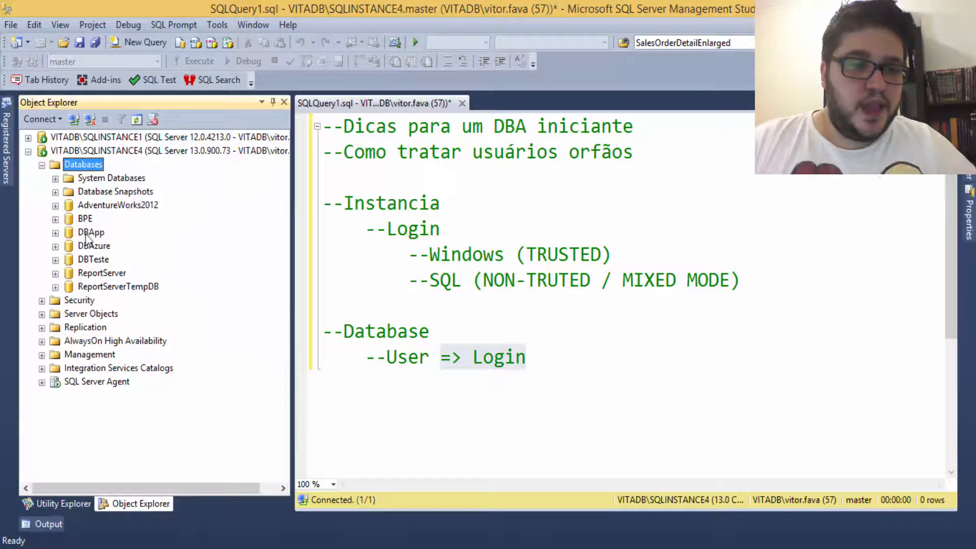
Step: Expand DBApp > Security > Users and open the app user
left_click(89, 233)
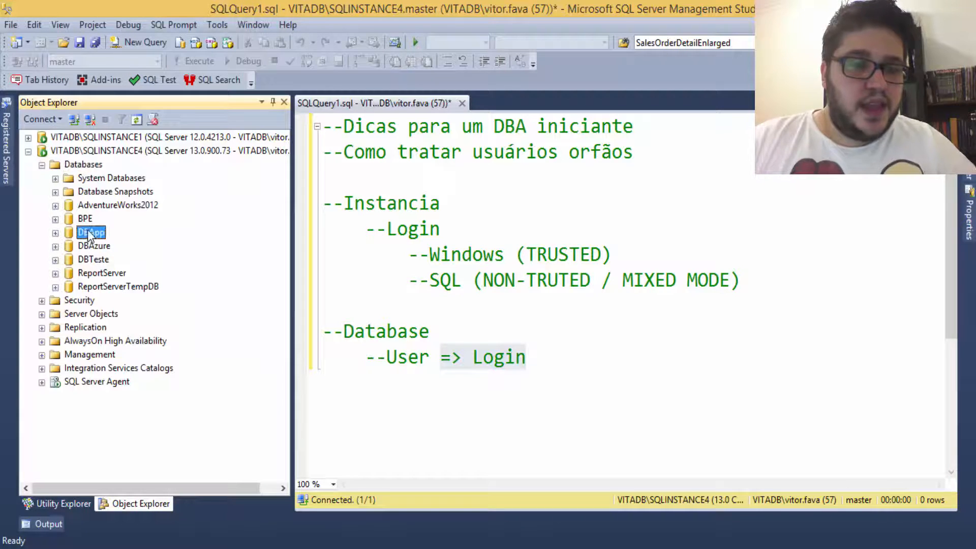
left_click(55, 233)
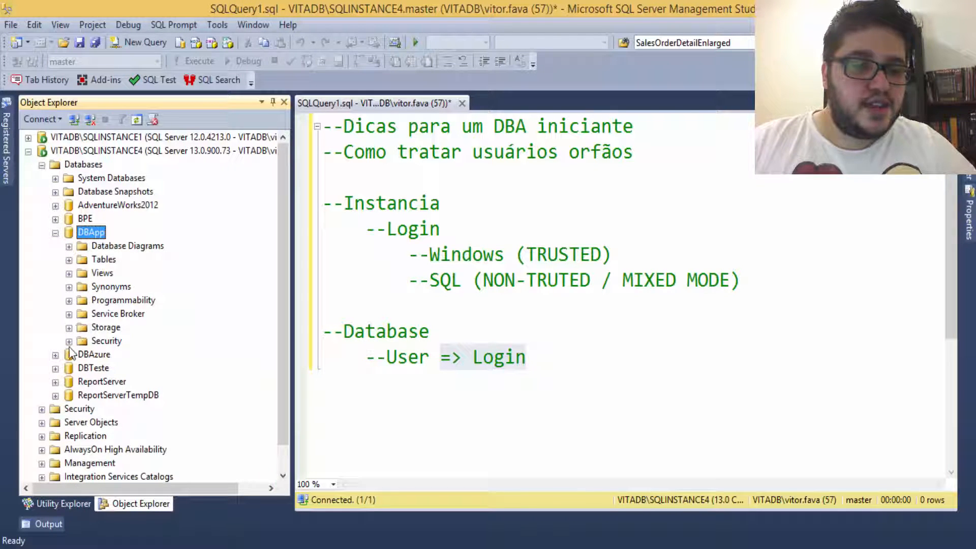
left_click(69, 342)
left_click(83, 355)
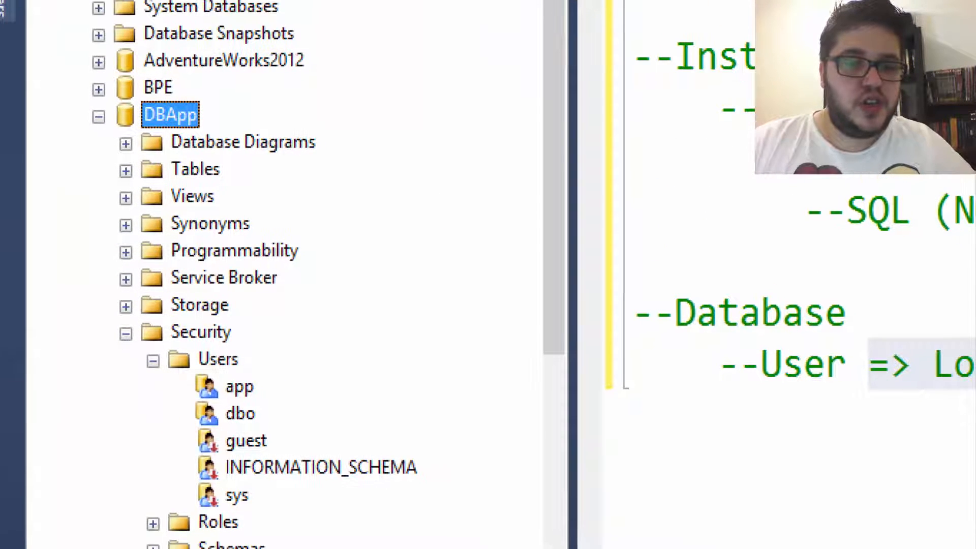
left_click_drag(263, 384, 332, 352)
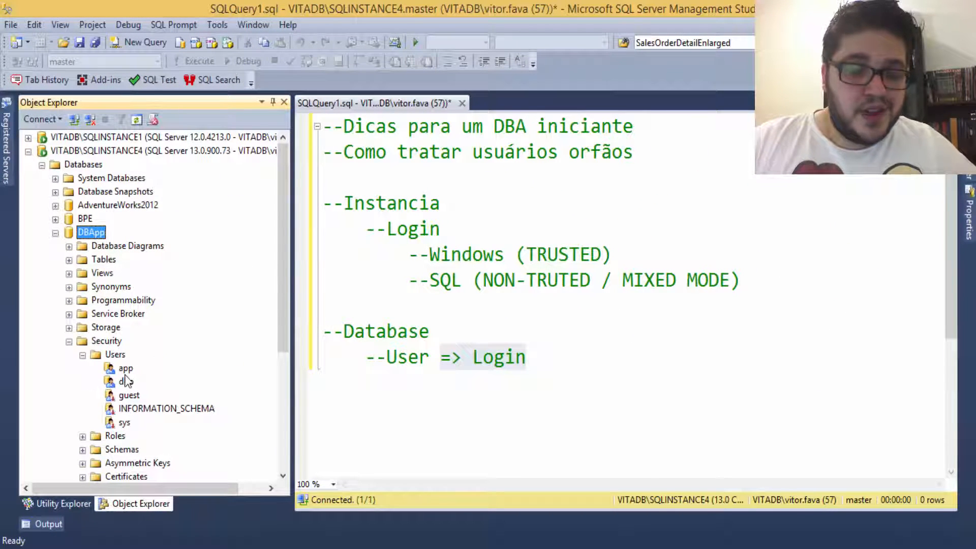
left_click(238, 387)
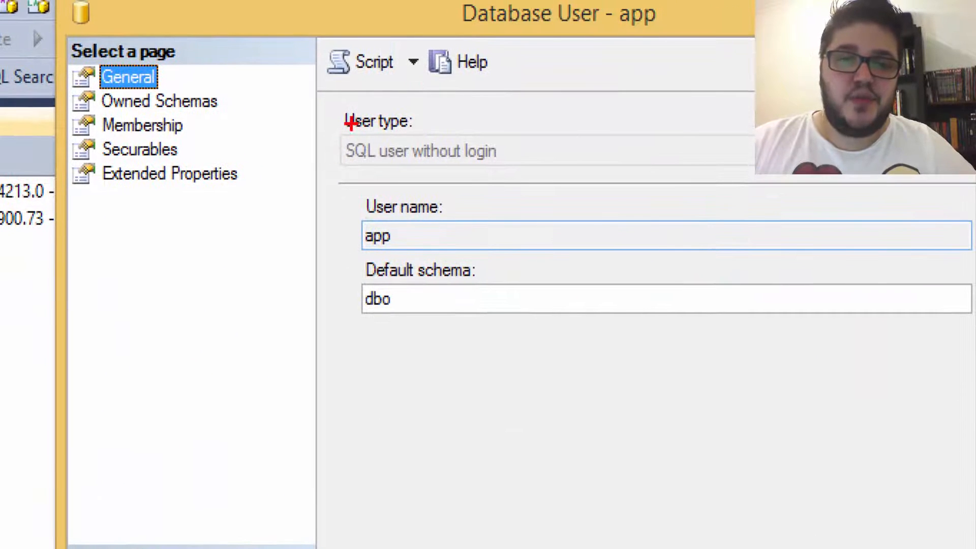
Step: Note the app user's type 'SQL user without login', then cancel the Database User dialog
left_click_drag(334, 105, 590, 184)
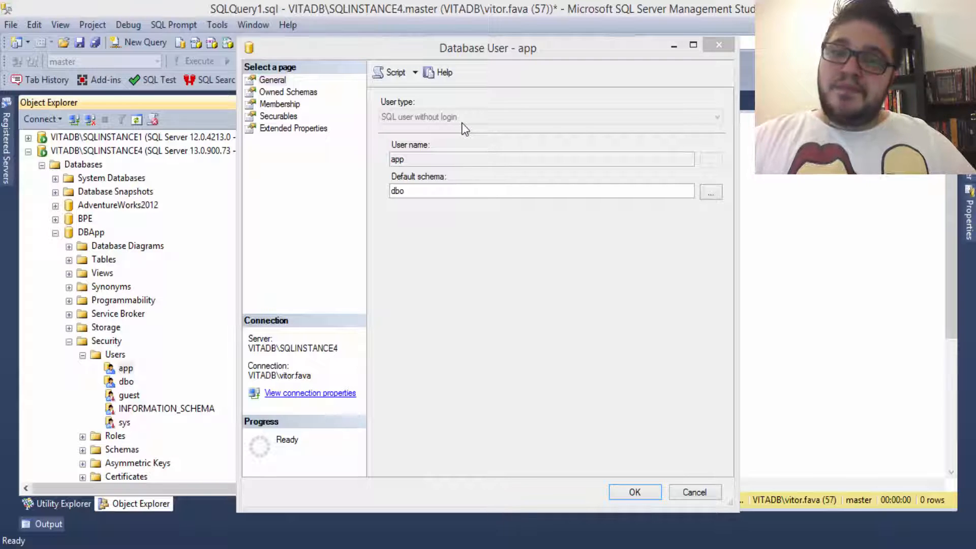
left_click(694, 492)
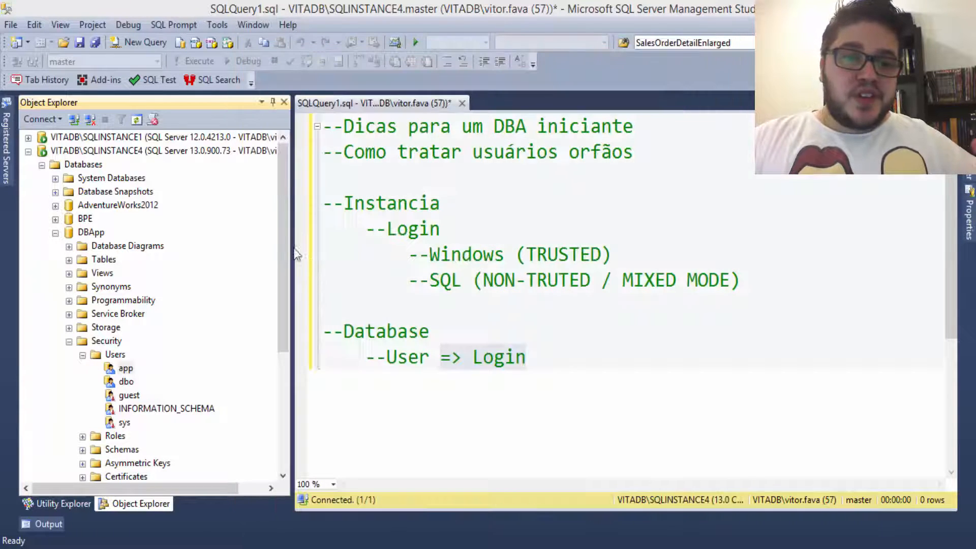
Step: Expand the server's Security > Logins and start a New Login
left_click(55, 233)
left_click(42, 301)
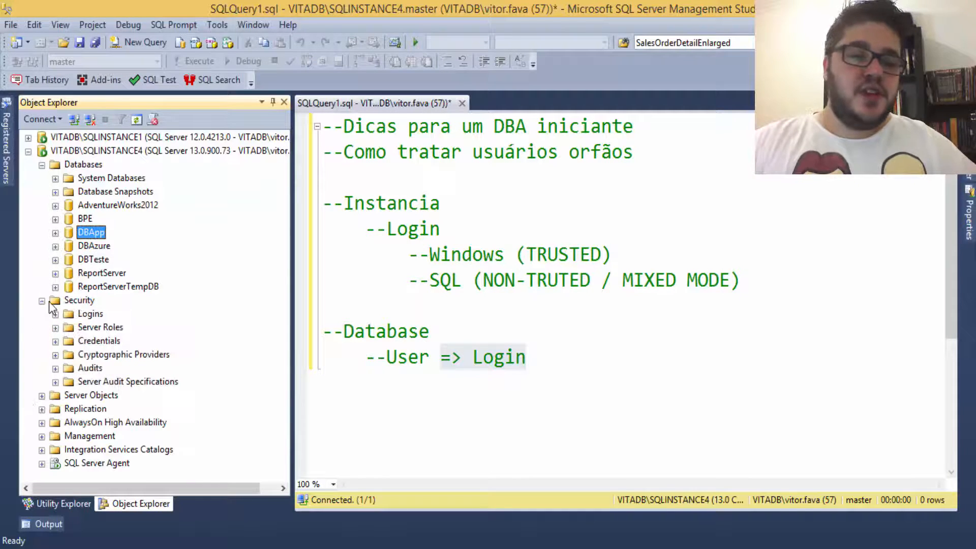
left_click(55, 315)
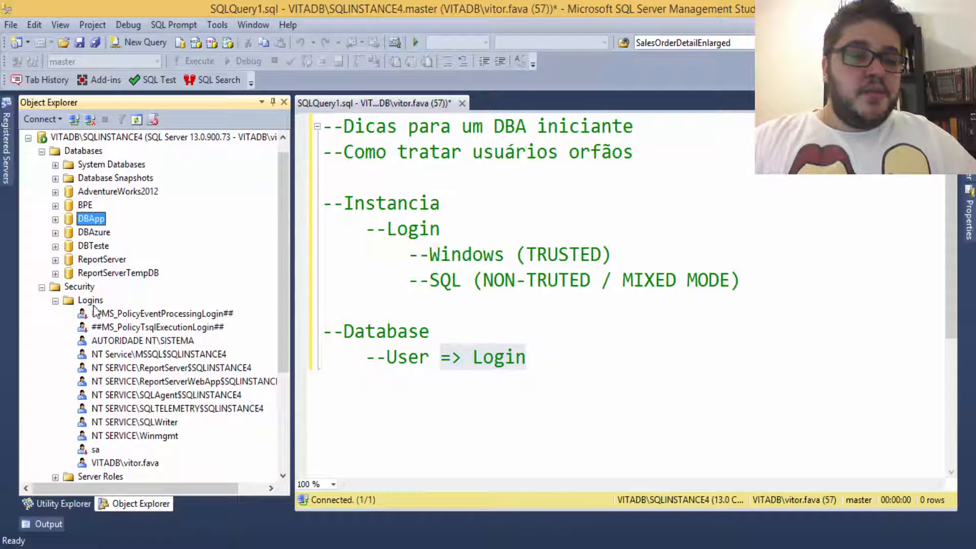
left_click(99, 304)
right_click(100, 304)
left_click(127, 311)
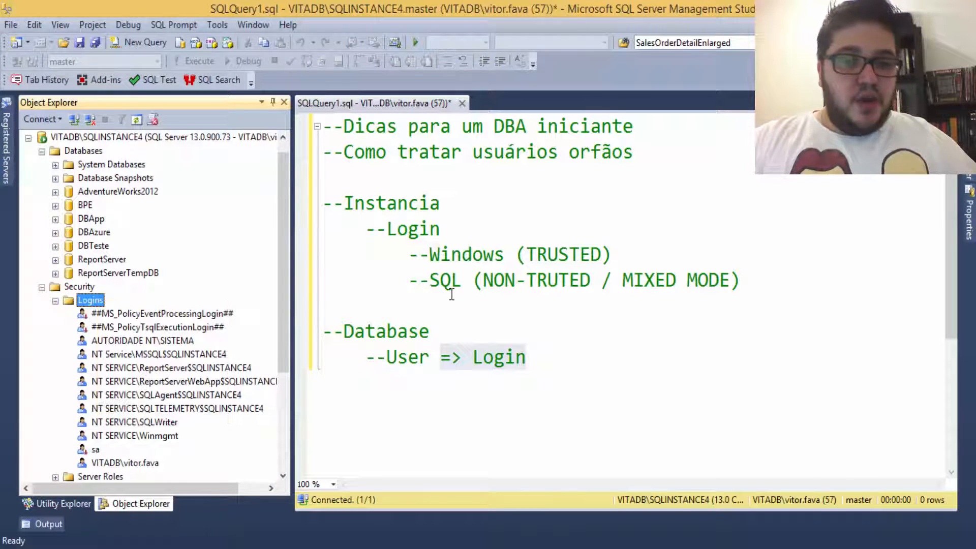
Step: Create login app with SQL Server authentication, a password, and Enforce password policy unticked
left_click(392, 148)
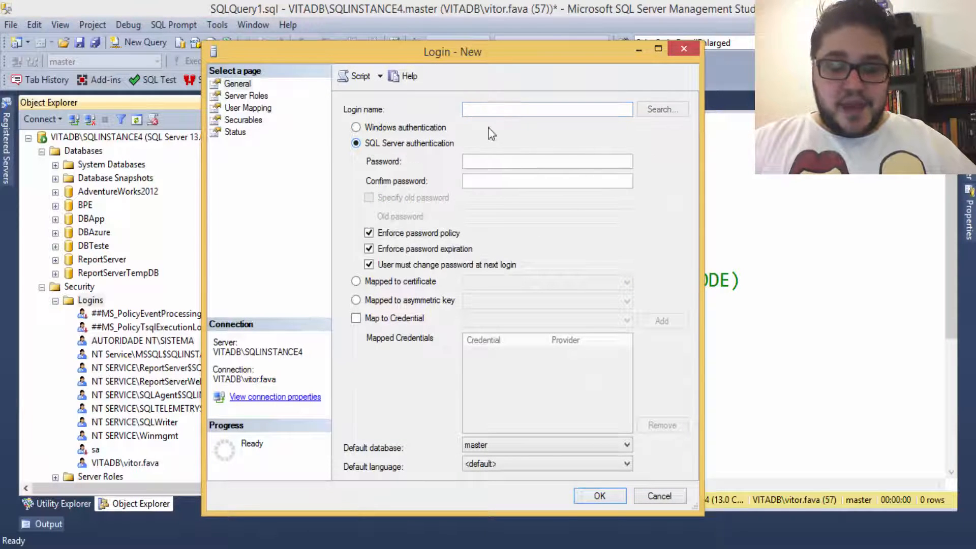
left_click(514, 109)
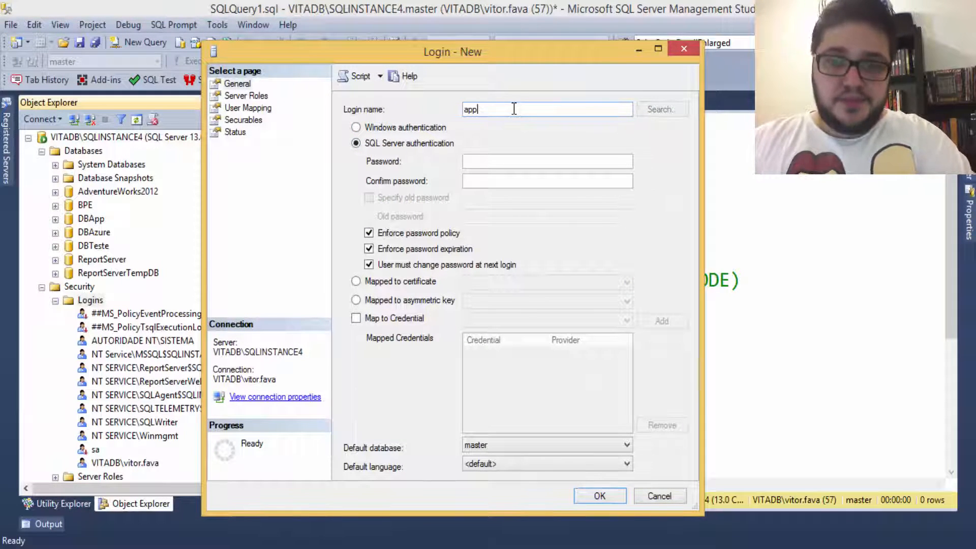
left_click(496, 161)
type("123")
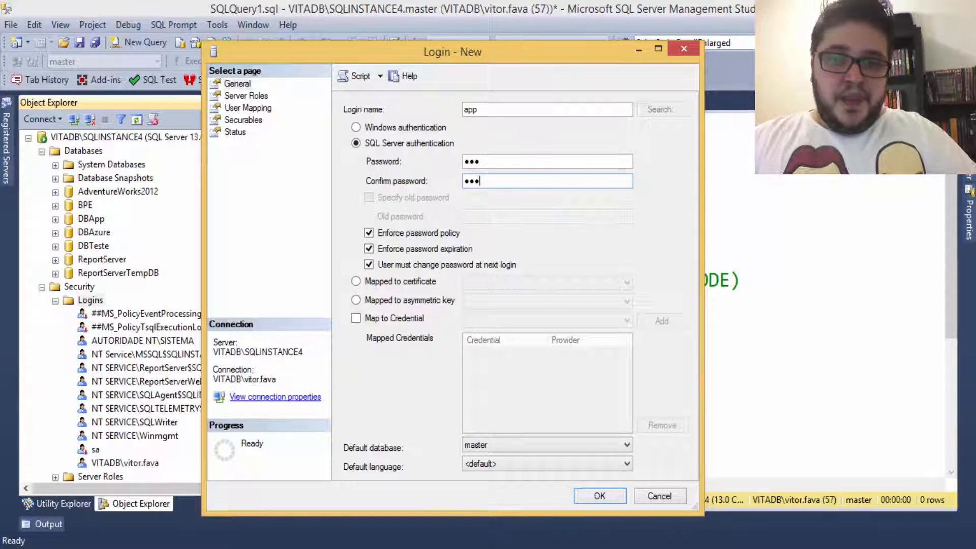
left_click(369, 232)
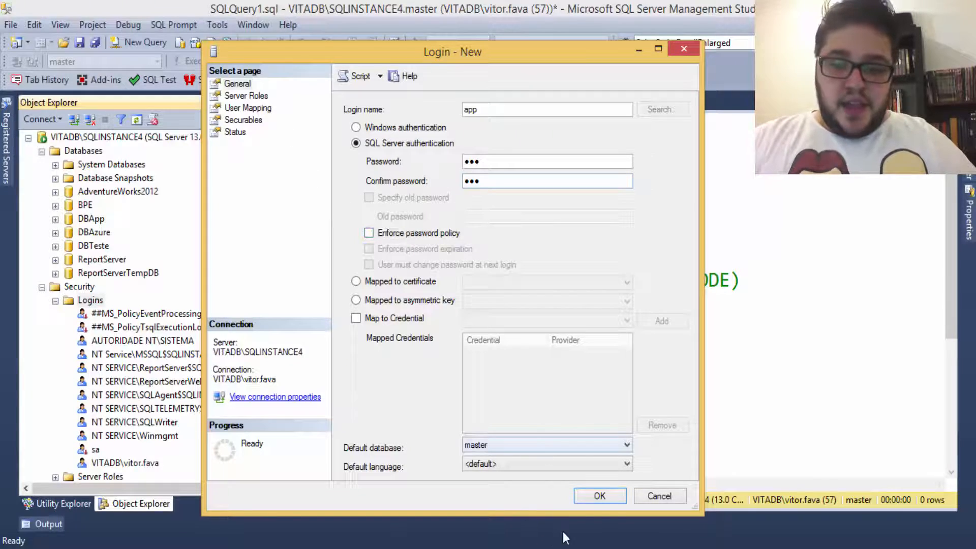
left_click(606, 494)
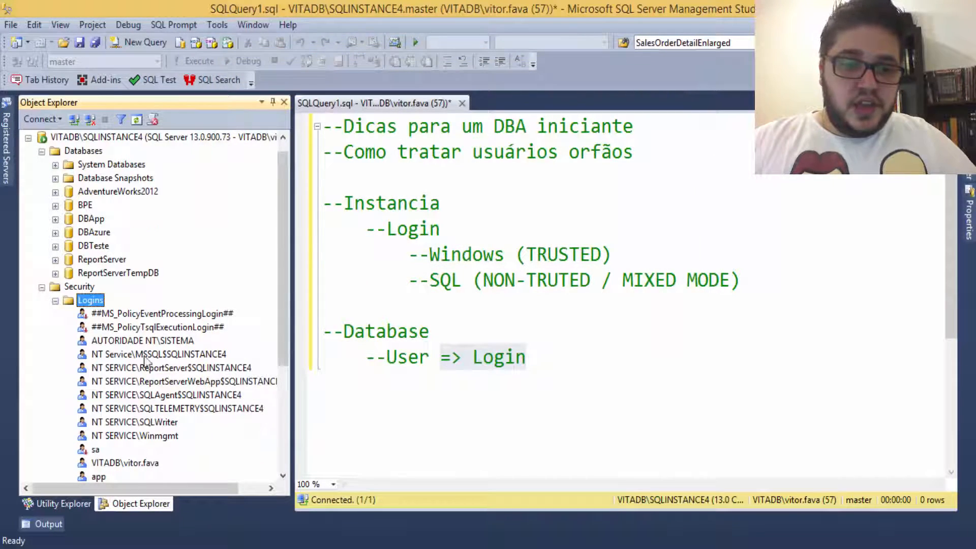
Step: Refresh DBApp's Users and check the app user's properties still show SQL user without login
scroll(156, 432, "down", 1)
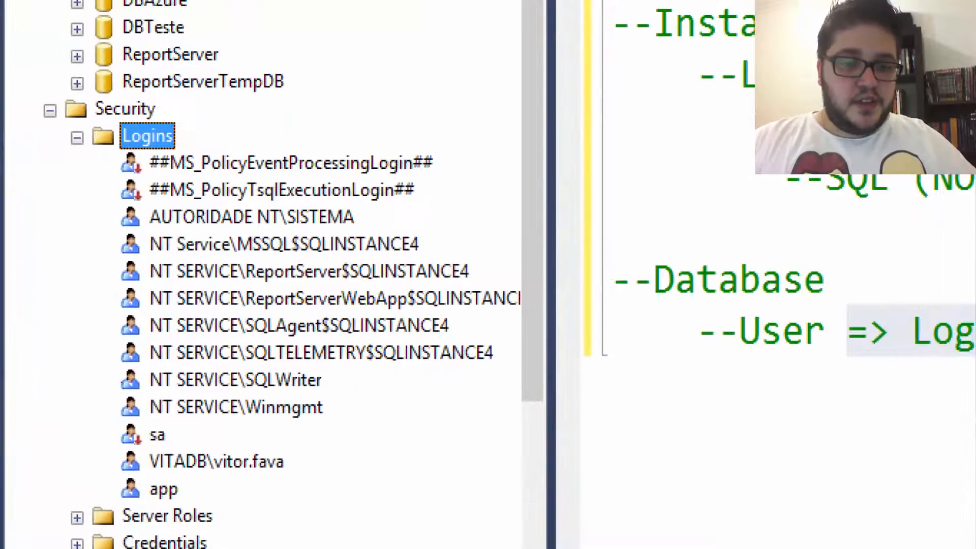
left_click_drag(115, 478, 223, 503)
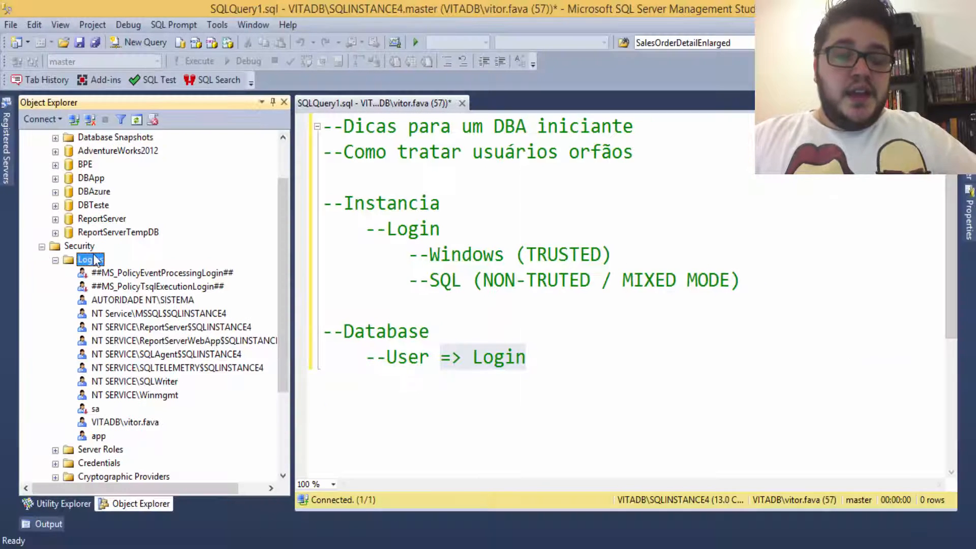
left_click(49, 111)
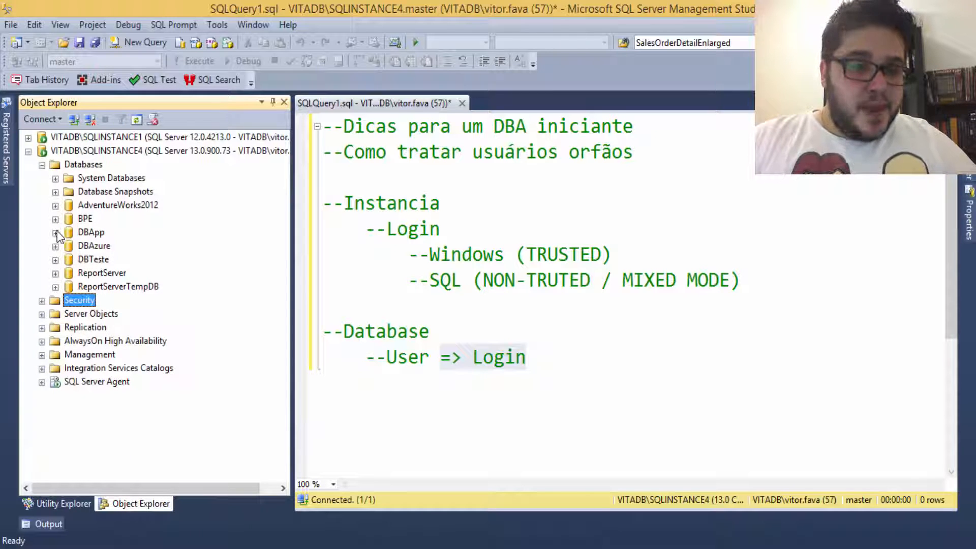
left_click(55, 232)
right_click(117, 314)
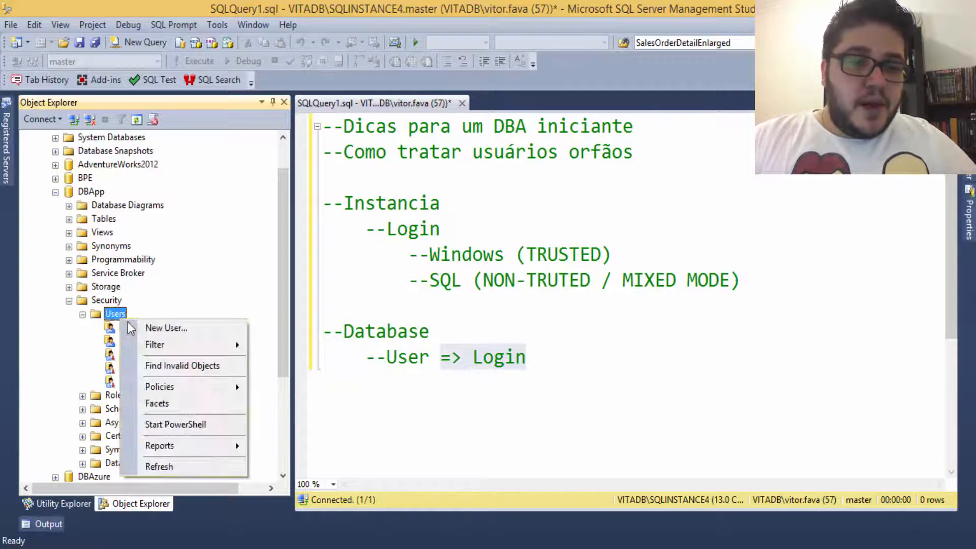
left_click(196, 464)
double_click(126, 328)
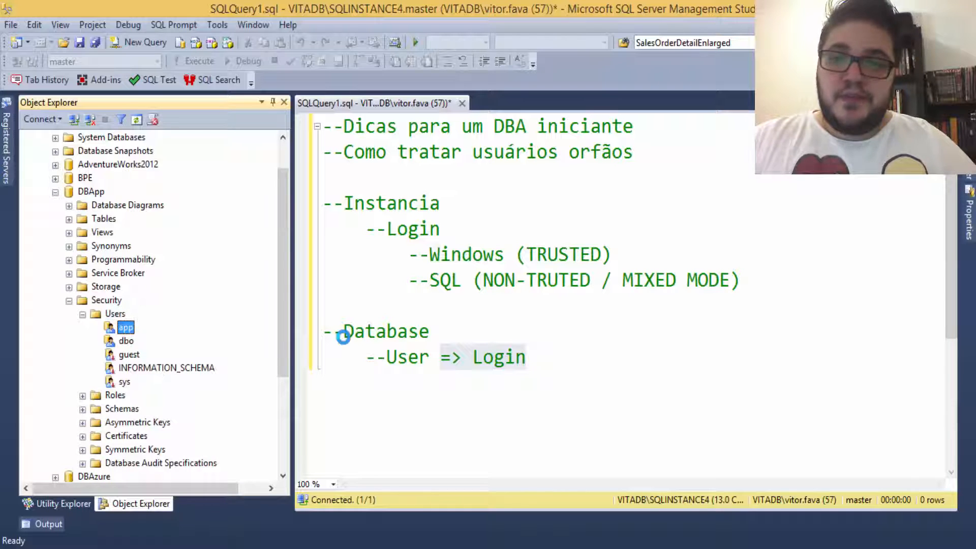
left_click(274, 80)
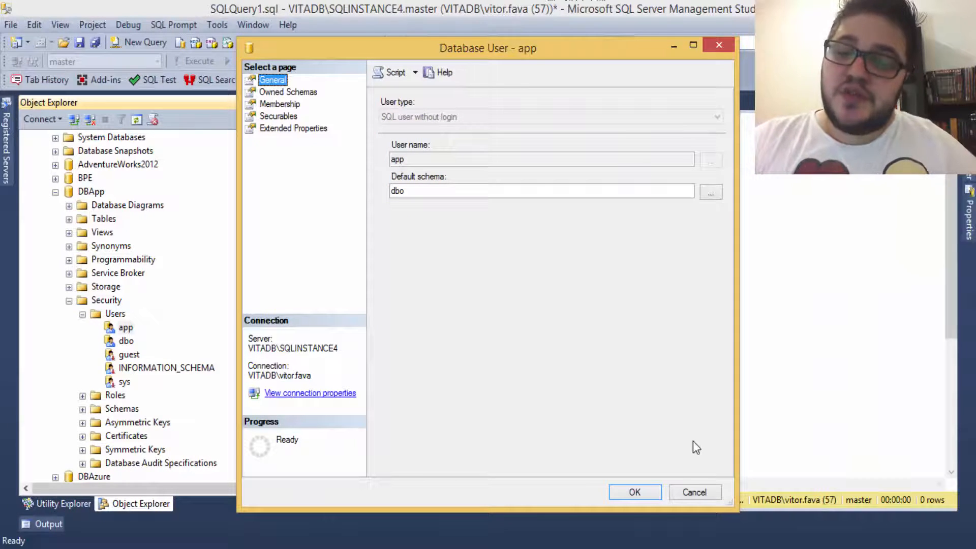
left_click(695, 492)
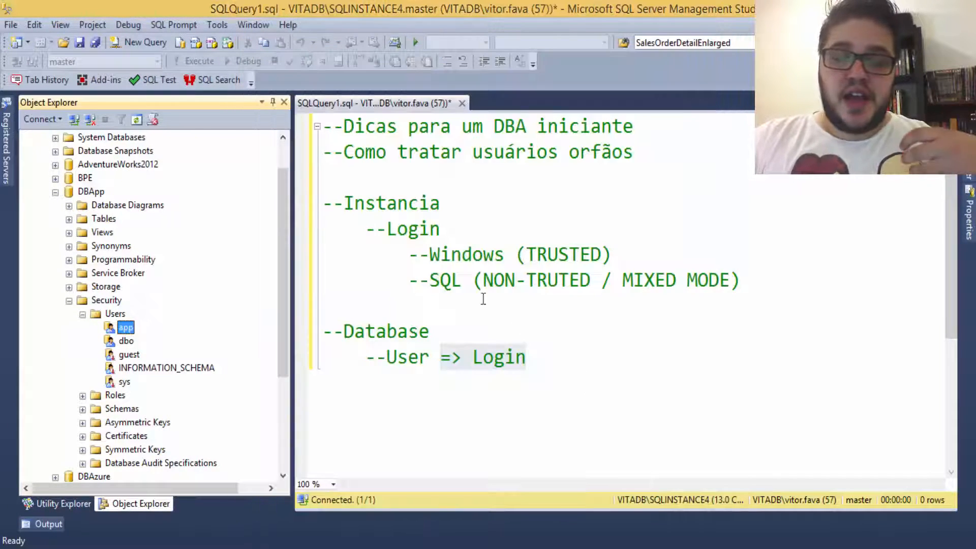
Step: Type SP_CHANGE_USERS_LOGIN on a new line below the --Database notes
left_click(629, 421)
key("Return")
key("Return")
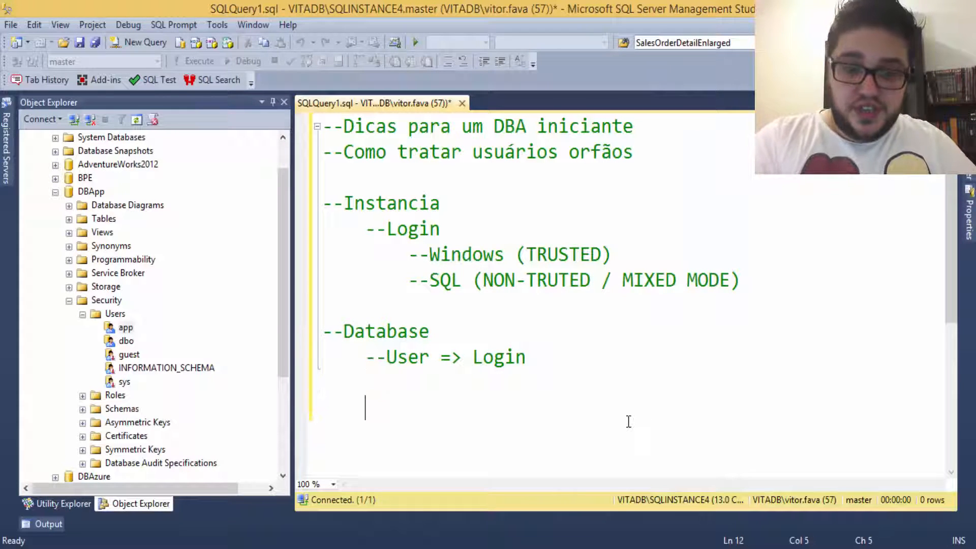
key("BackSpace")
type("SP_USER")
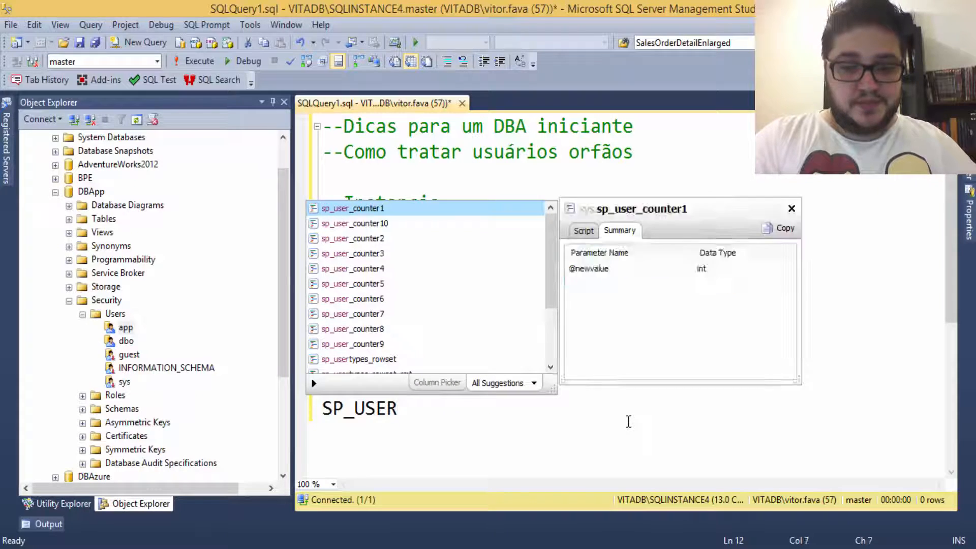
key("BackSpace")
key("BackSpace")
key("BackSpace")
key("BackSpace")
type("CHANCE")
key("BackSpace")
key("BackSpace")
type("GE")
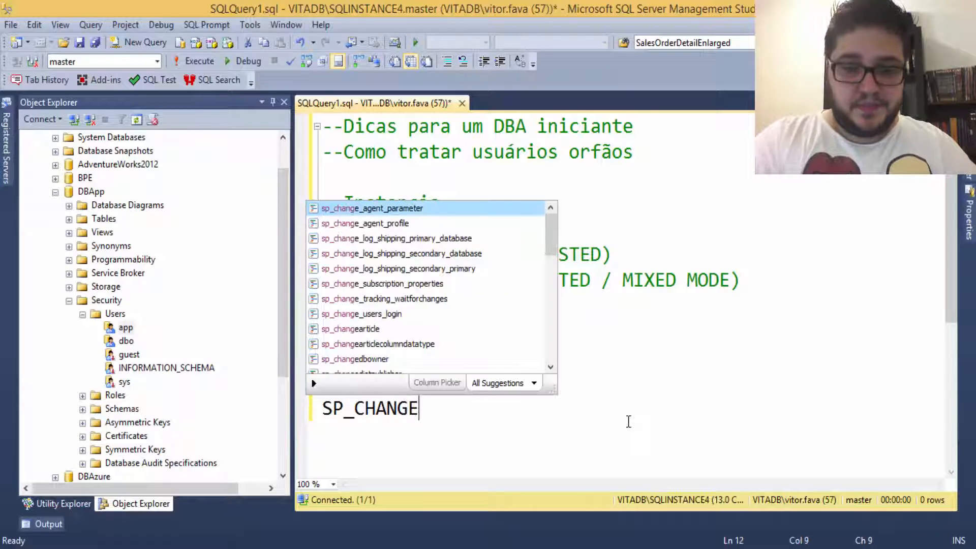
type("_USERS_LOGIN")
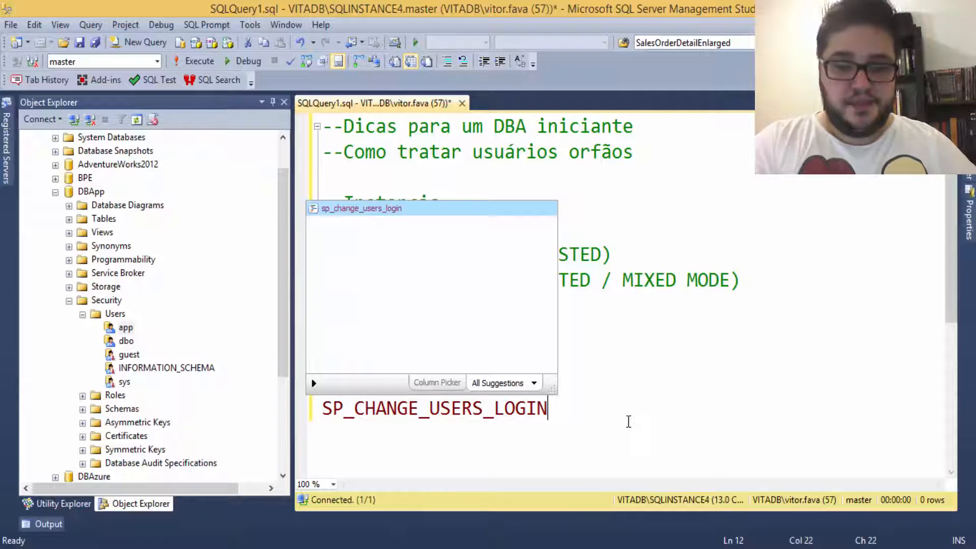
key("Escape")
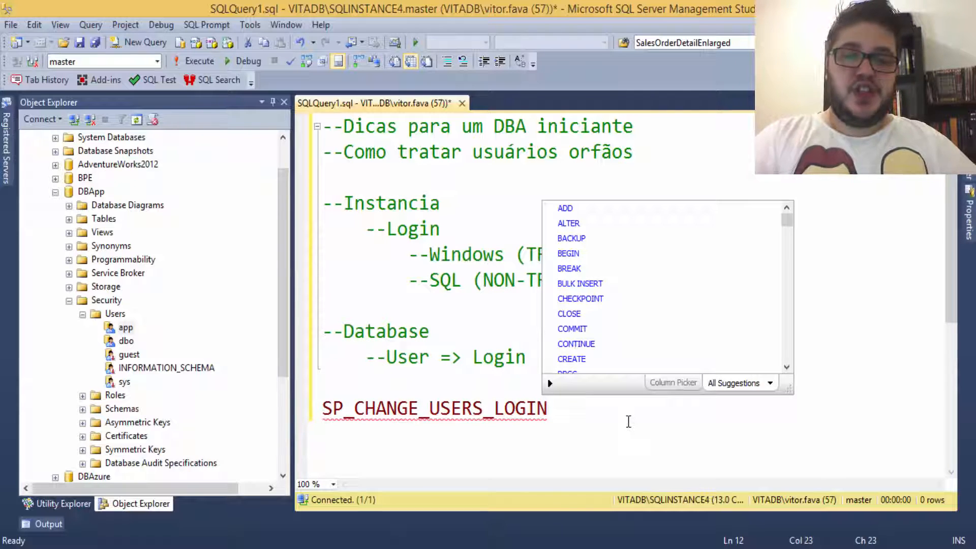
key("Escape")
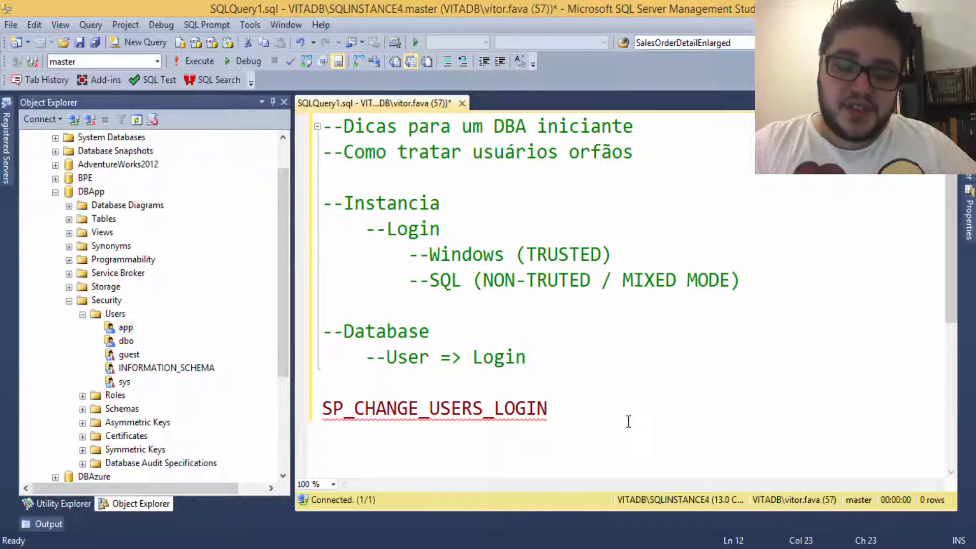
Step: Highlight the SP_CHANGE_USERS_LOGIN line, then start a new empty query window
key("shift+Home")
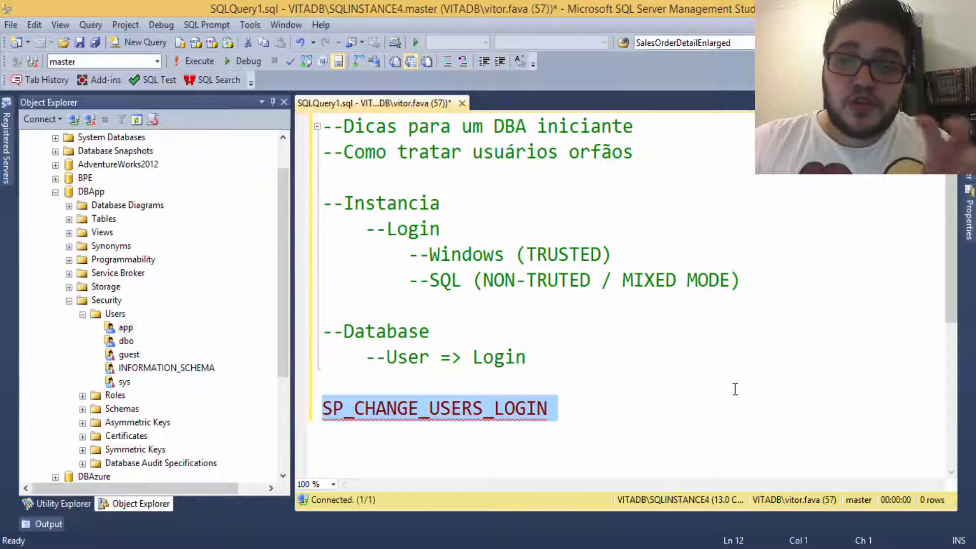
left_click(737, 362)
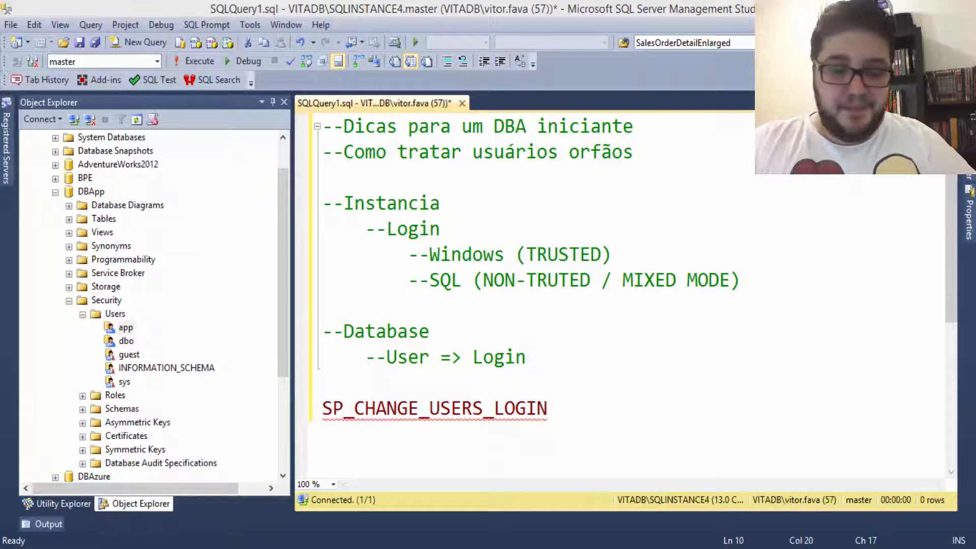
left_click(164, 46)
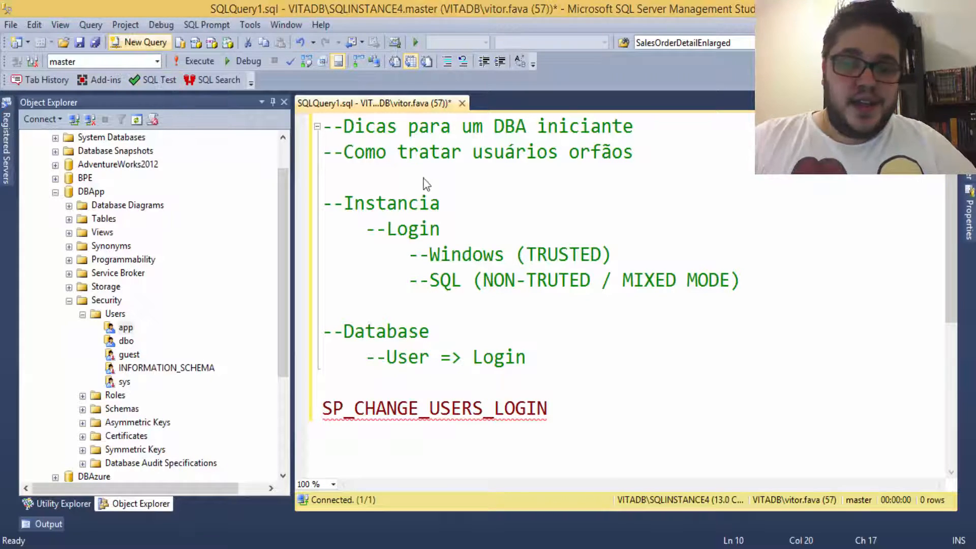
Step: Paste the KB script creating sp_hexadecimal and sp_help_revlogin into the new query
key("ctrl+v")
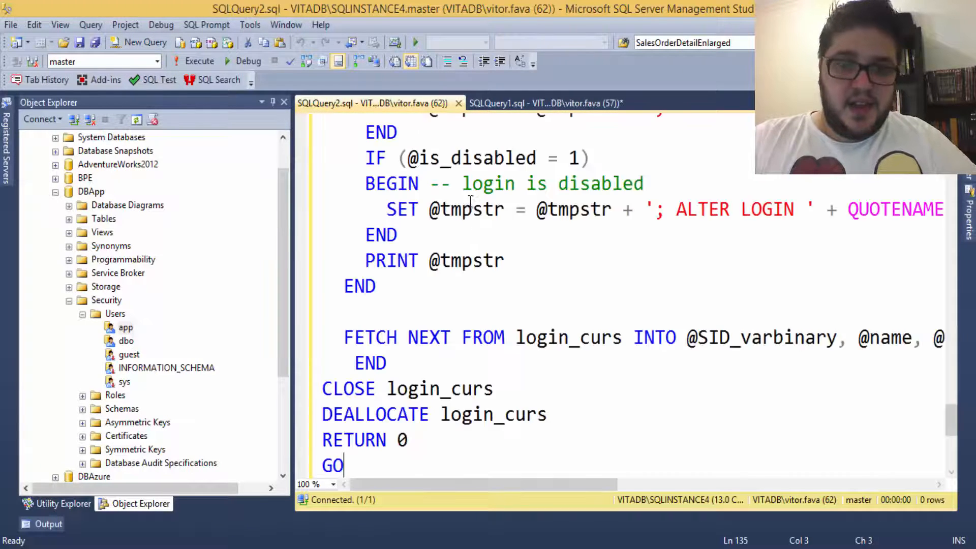
scroll(470, 229, "up", 5)
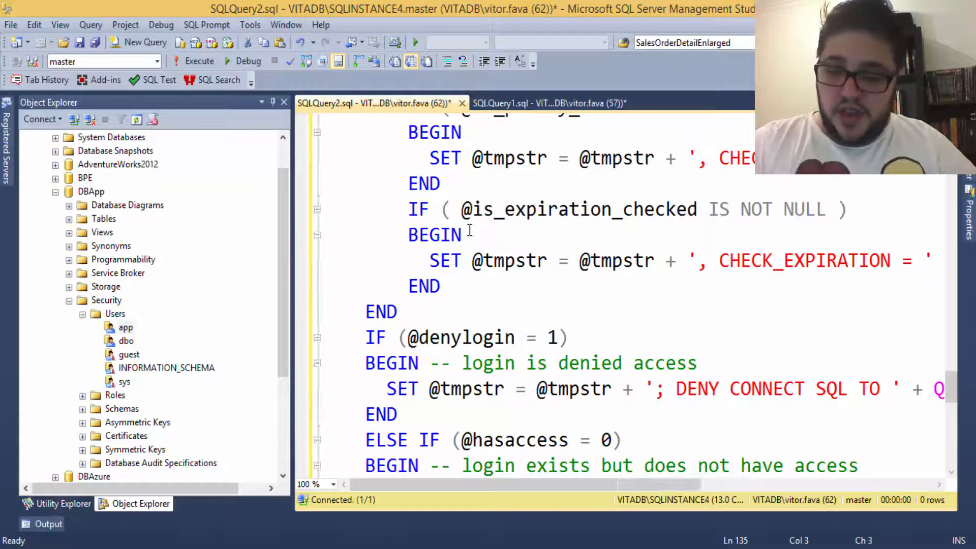
key("ctrl+Home")
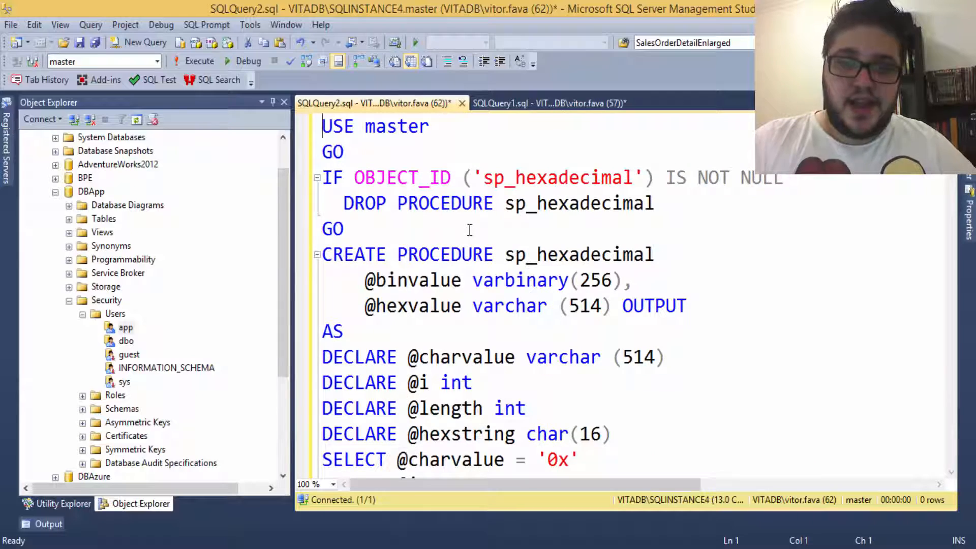
key("Down")
scroll(471, 230, "down", 8)
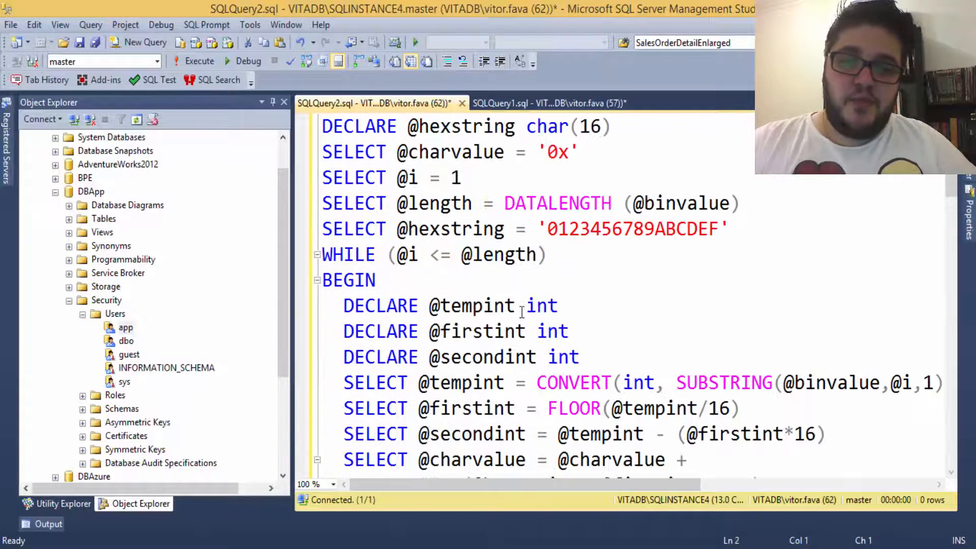
scroll(522, 311, "down", 3)
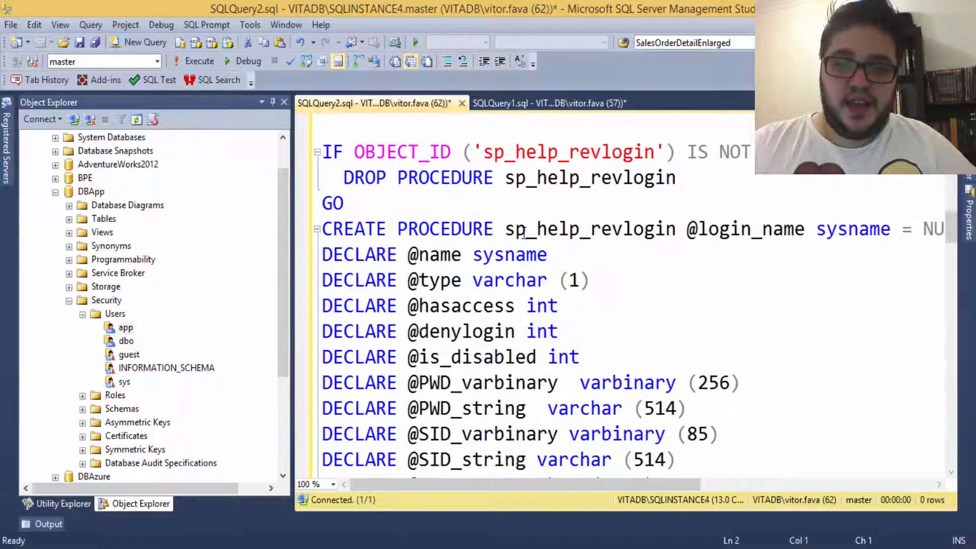
left_click_drag(505, 232, 676, 232)
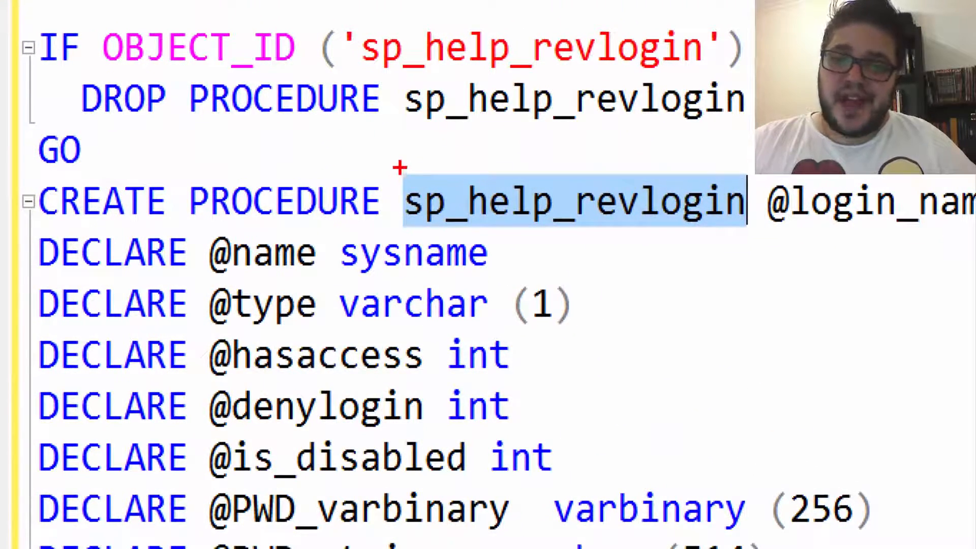
mouse_move(400, 168)
left_mouse_down()
mouse_move(634, 235)
mouse_move(764, 239)
left_mouse_up()
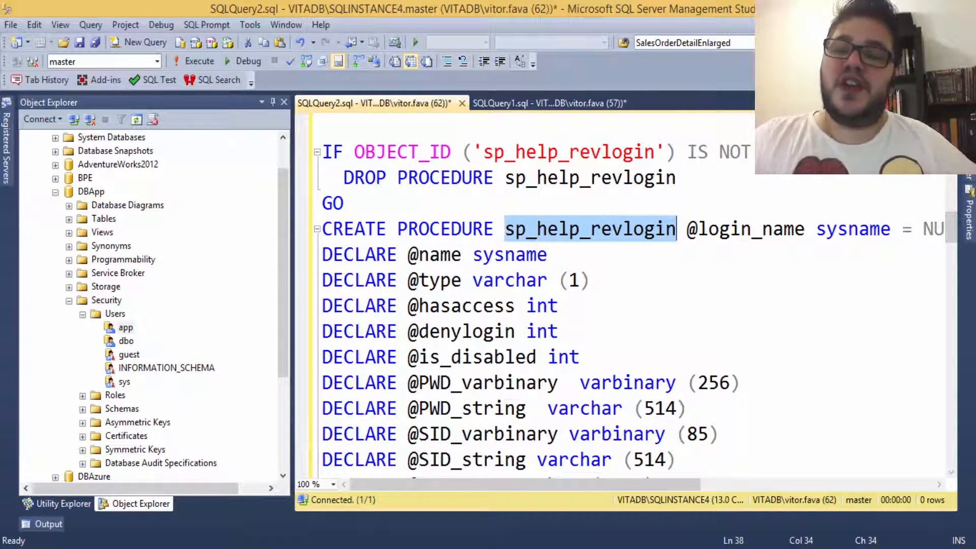
left_click(568, 246)
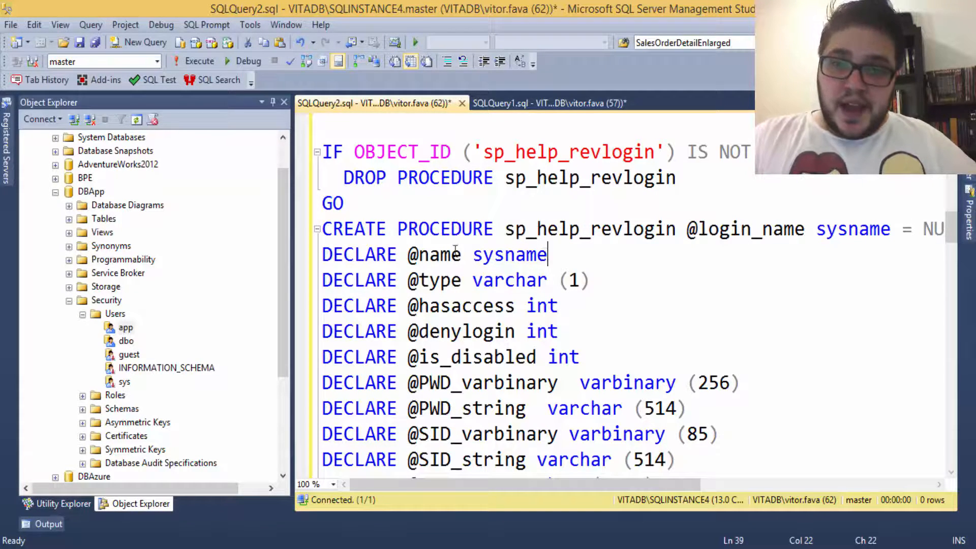
scroll(478, 254, "up", 6)
scroll(486, 257, "up", 5)
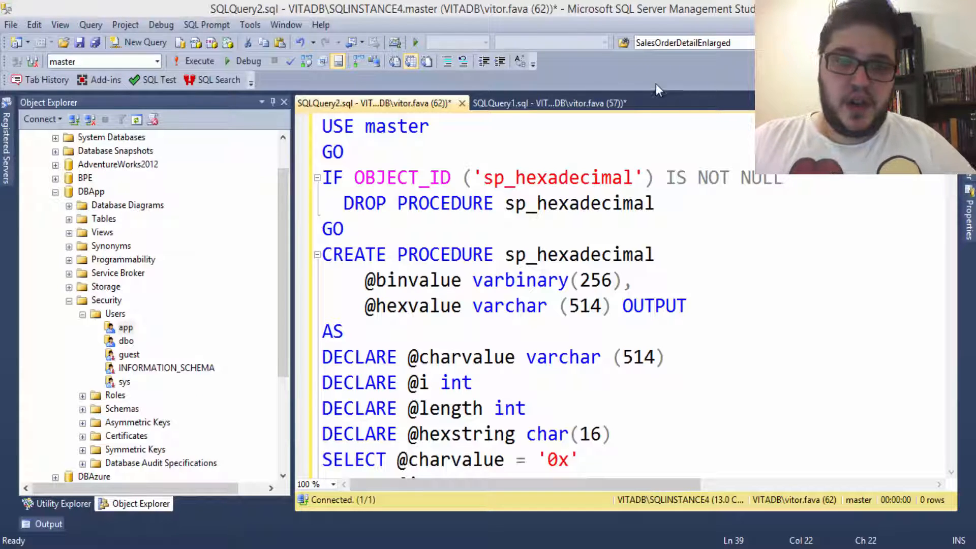
Step: Paste the support.microsoft.com article link on line 1, above USE master
left_click(320, 127)
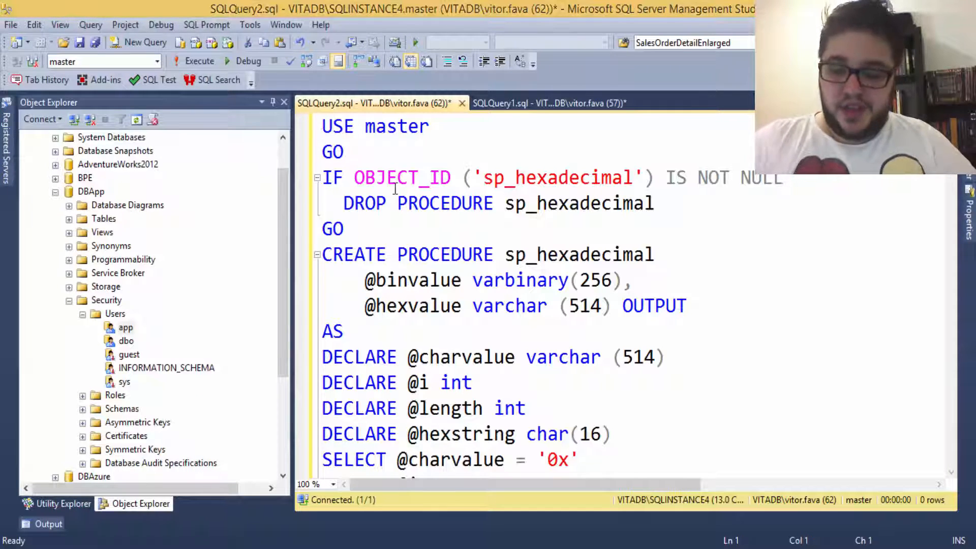
key("Return")
key("Up")
type("https://support.microsoft.com/pt-br/kb/918992")
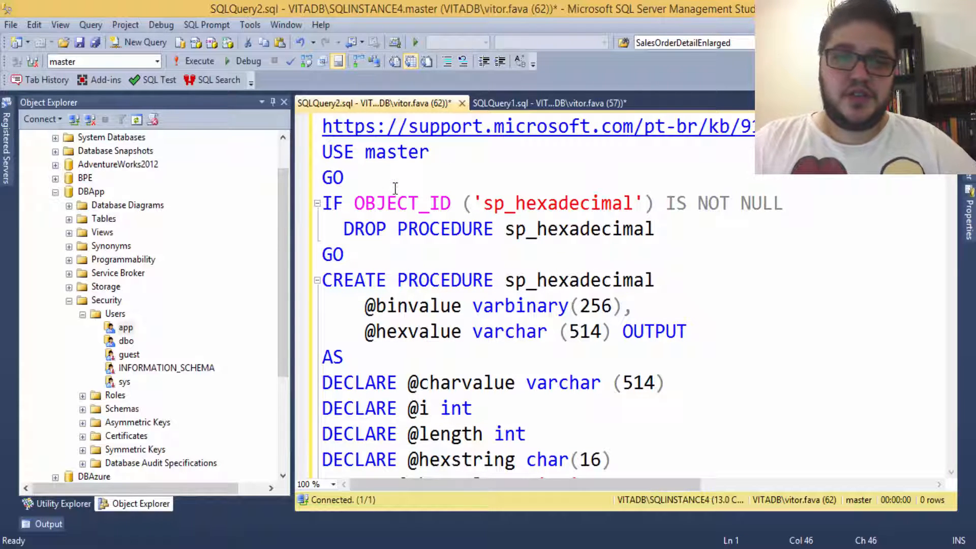
key("Home")
type("--")
key("Home")
key("Return")
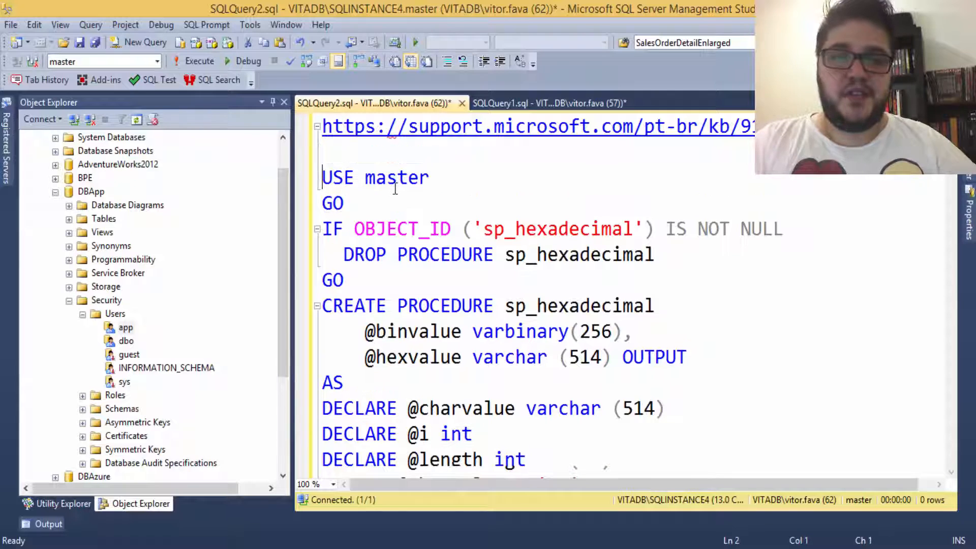
key("Up")
key("Up")
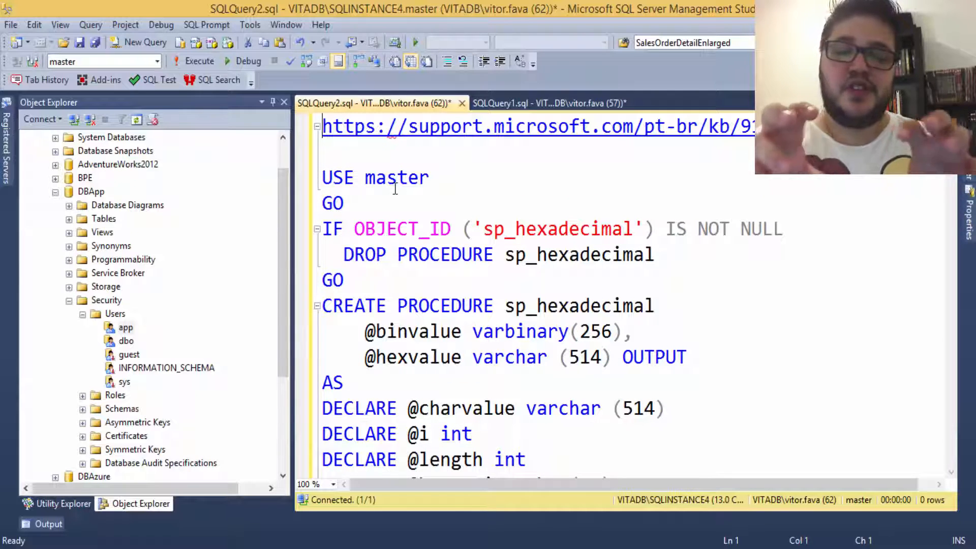
left_click(393, 189)
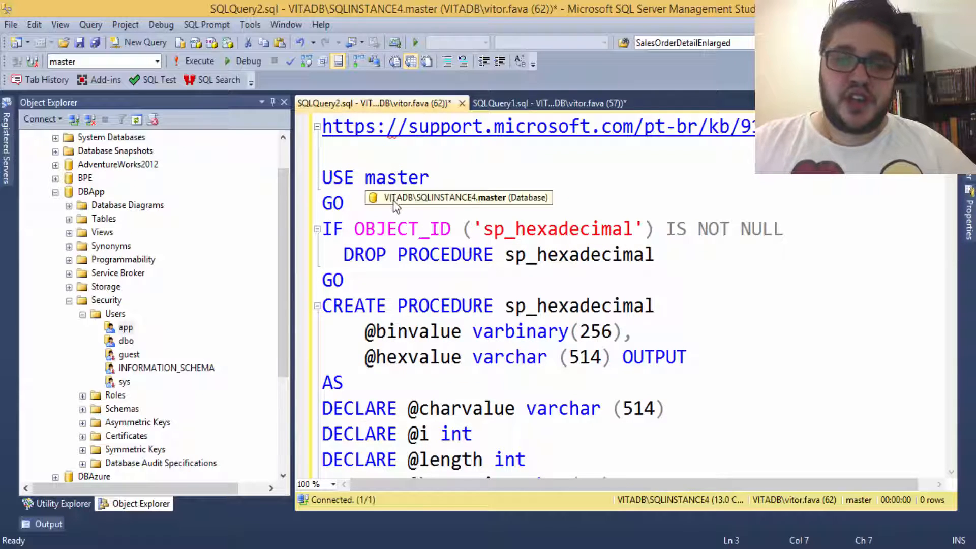
left_click(580, 257)
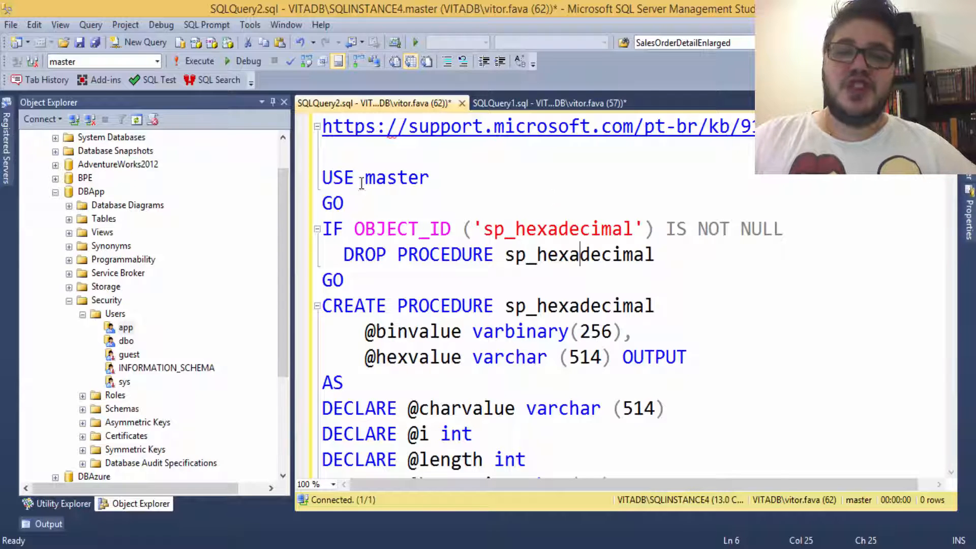
left_click(327, 173)
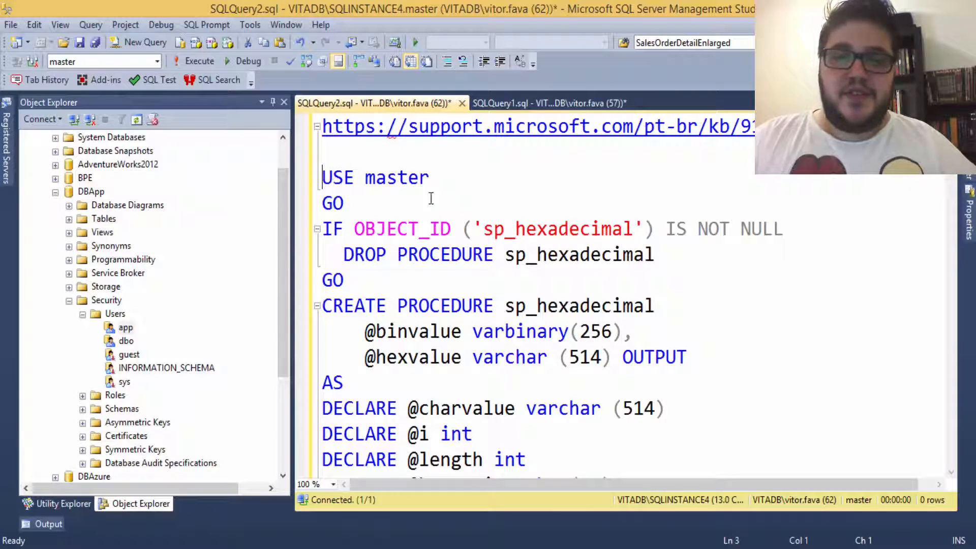
Step: Change the query's connection to VITADB\SQLINSTANCE1
left_click(33, 63)
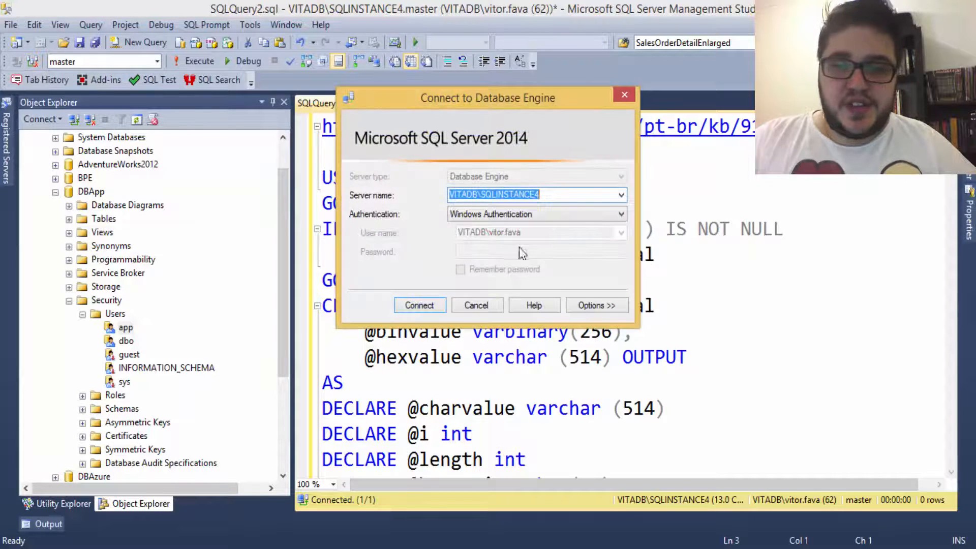
left_click(621, 195)
left_click(530, 218)
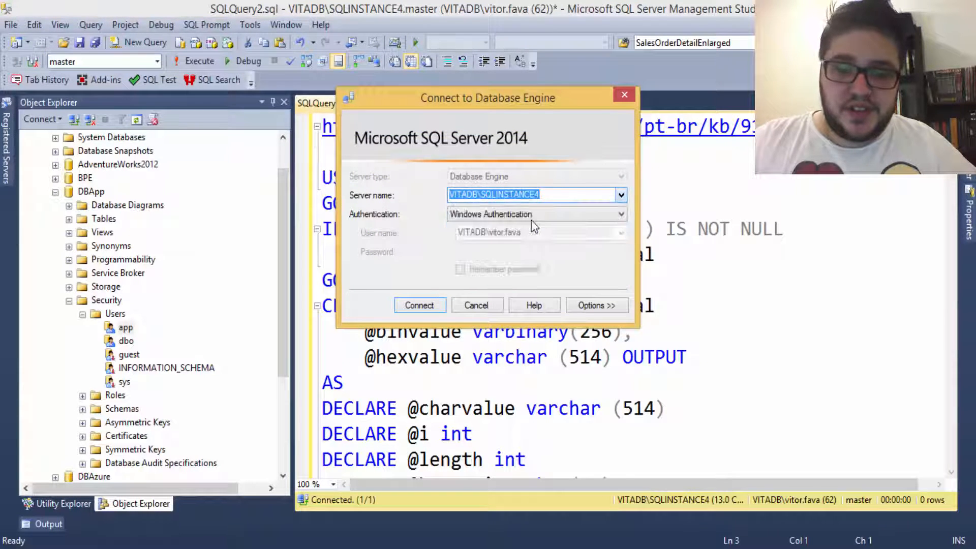
left_click(432, 304)
Step: Comment out the support link with -- and run the script to create both procedures
key("ctrl+Home")
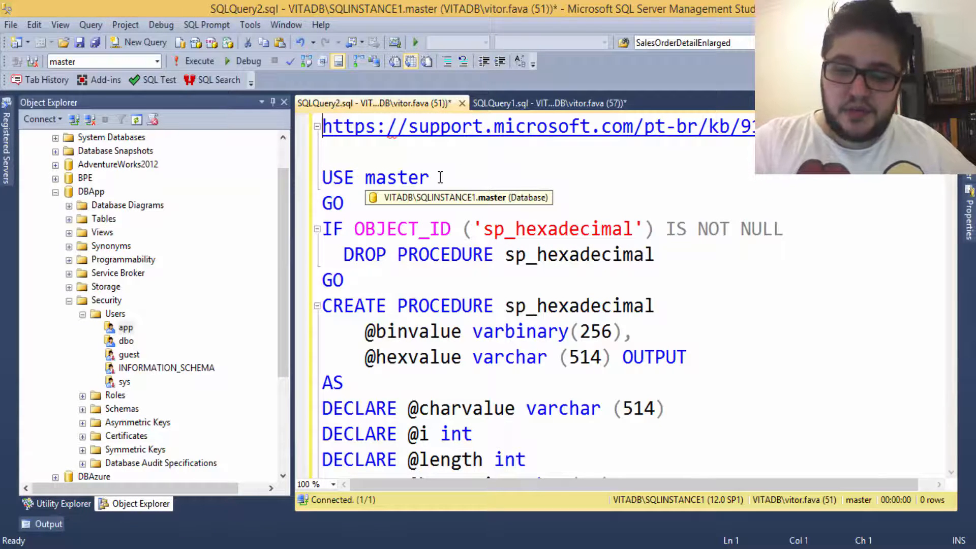
type("--")
key("F5")
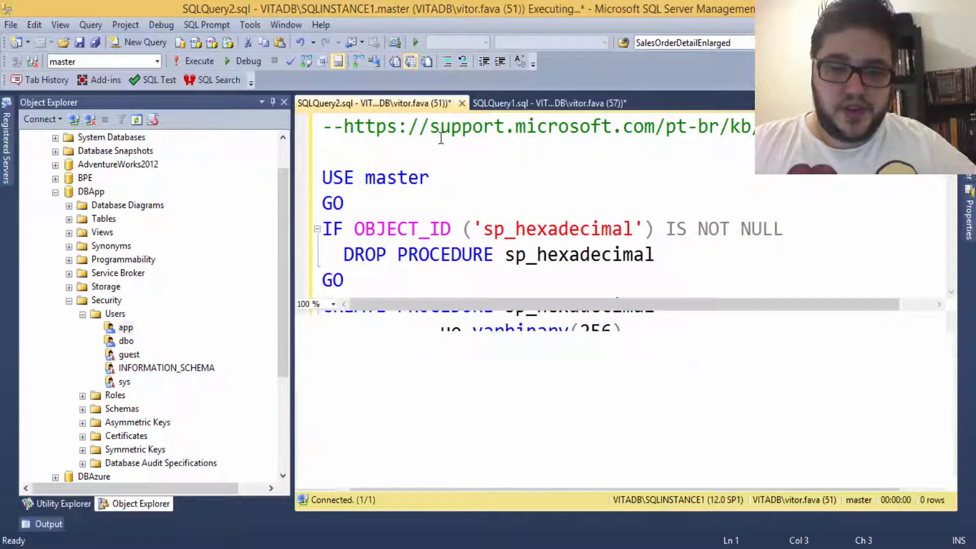
key("ctrl+r")
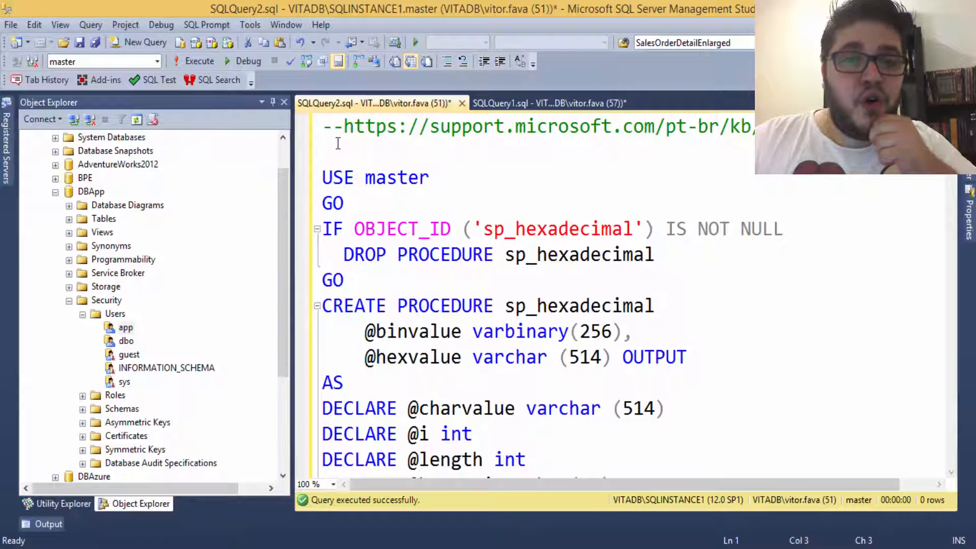
Step: Open a new query window on SQLINSTANCE1
left_click_drag(281, 178, 290, 149)
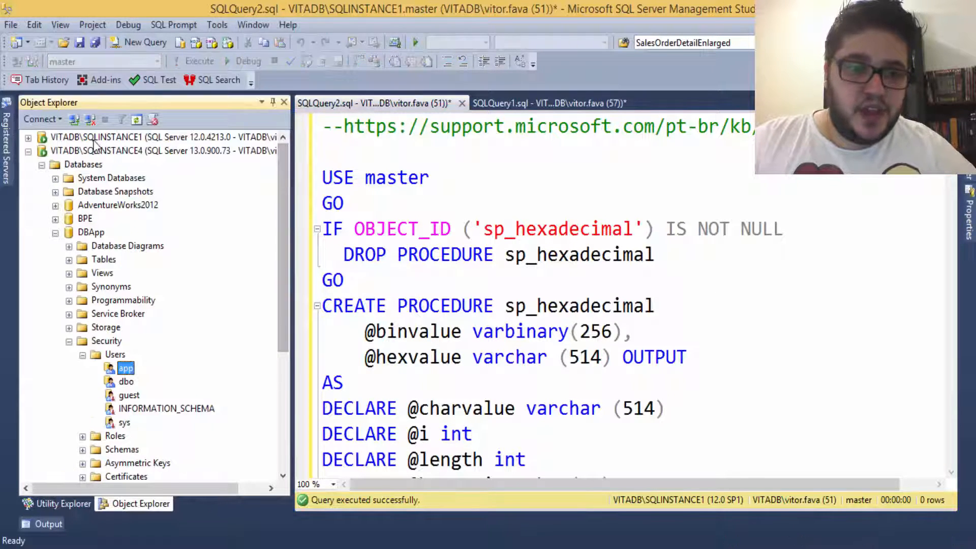
left_click(157, 137)
left_click(135, 42)
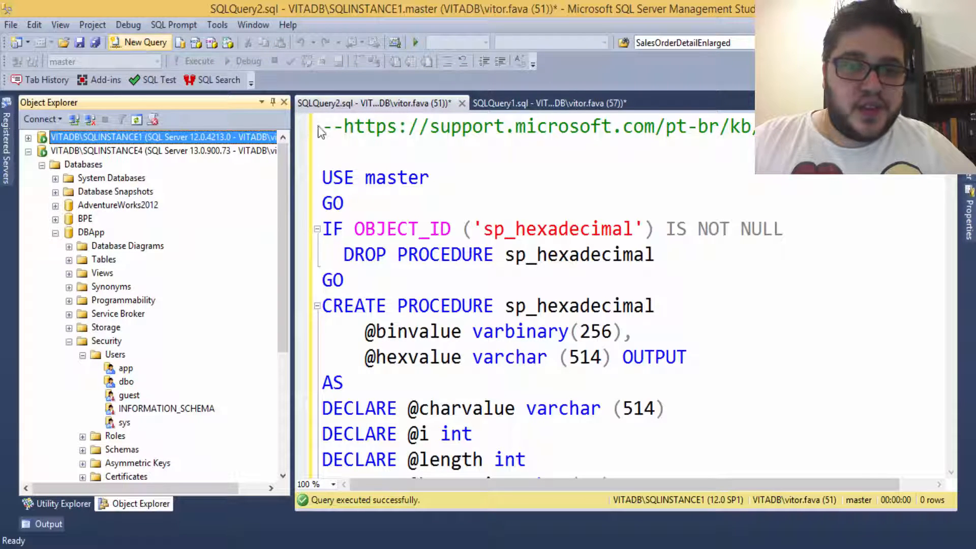
Step: Run SP_HELP_REVLOGIN on SQLINSTANCE1 master and enlarge the Messages pane holding the generated login scripts
type("SP_")
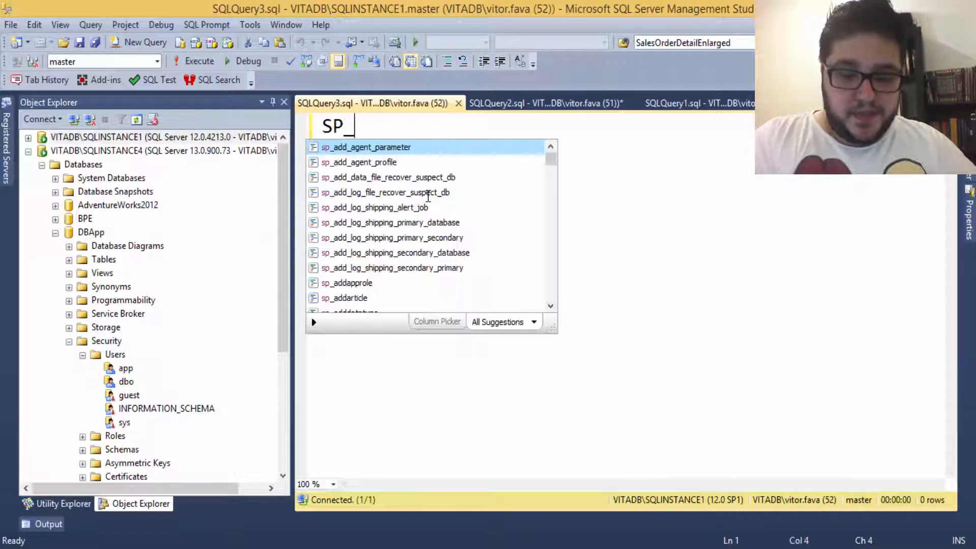
type("HELP_R")
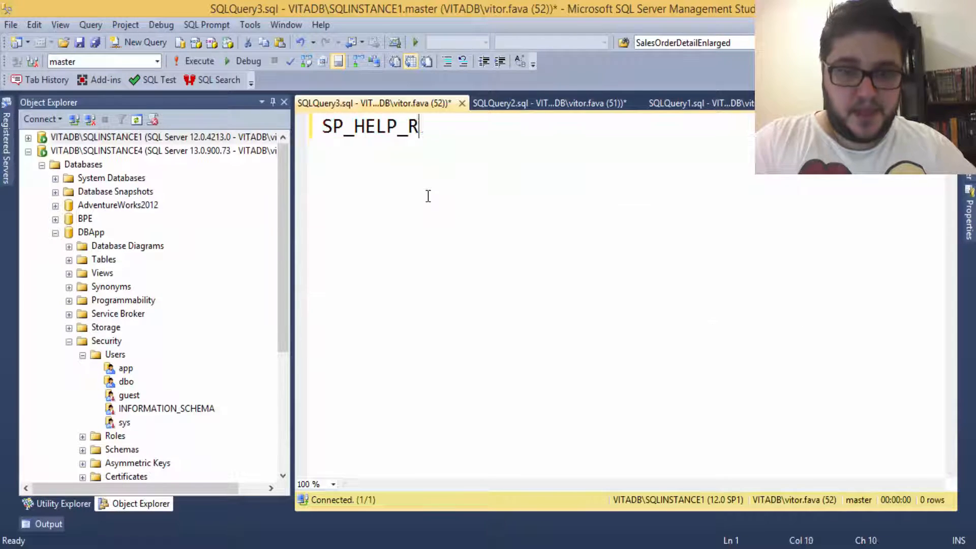
type("EVLOGIN")
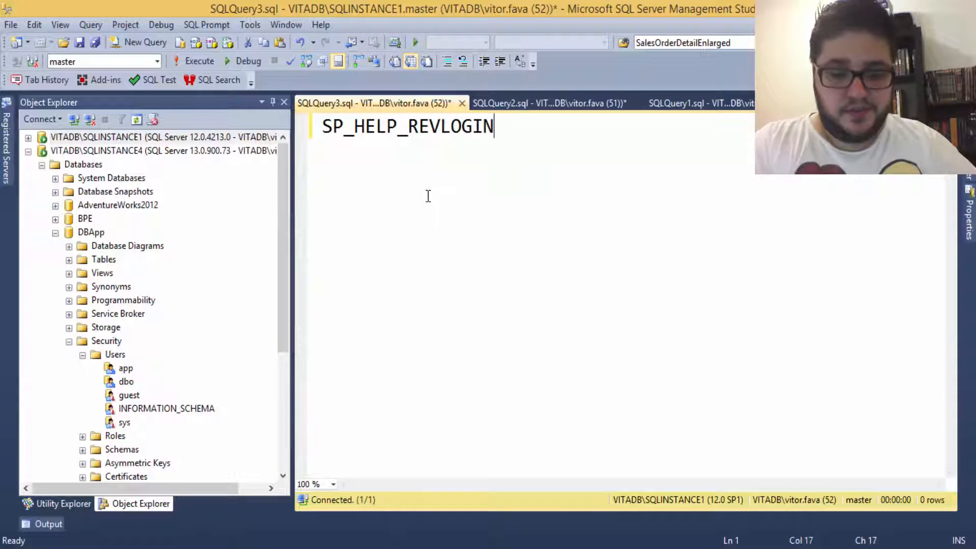
key("F5")
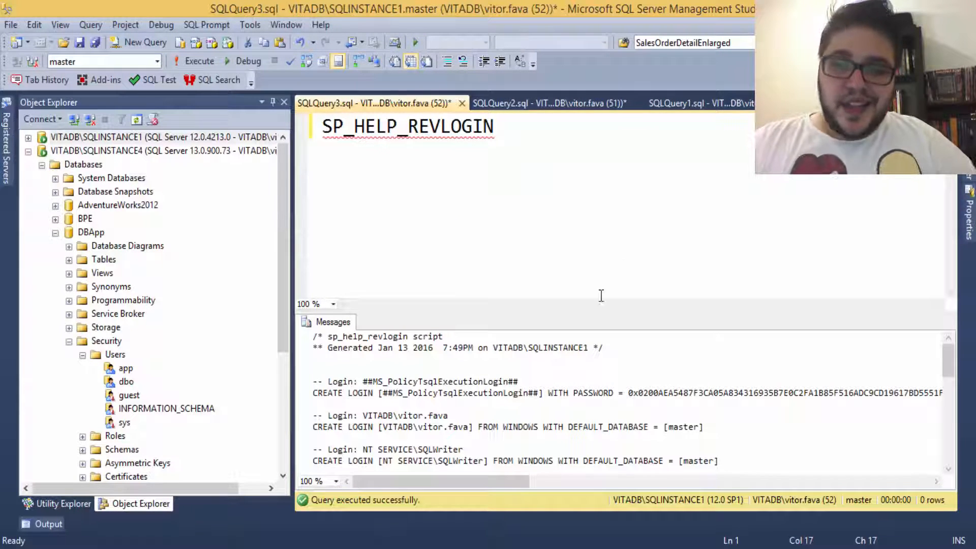
left_click_drag(575, 316, 564, 183)
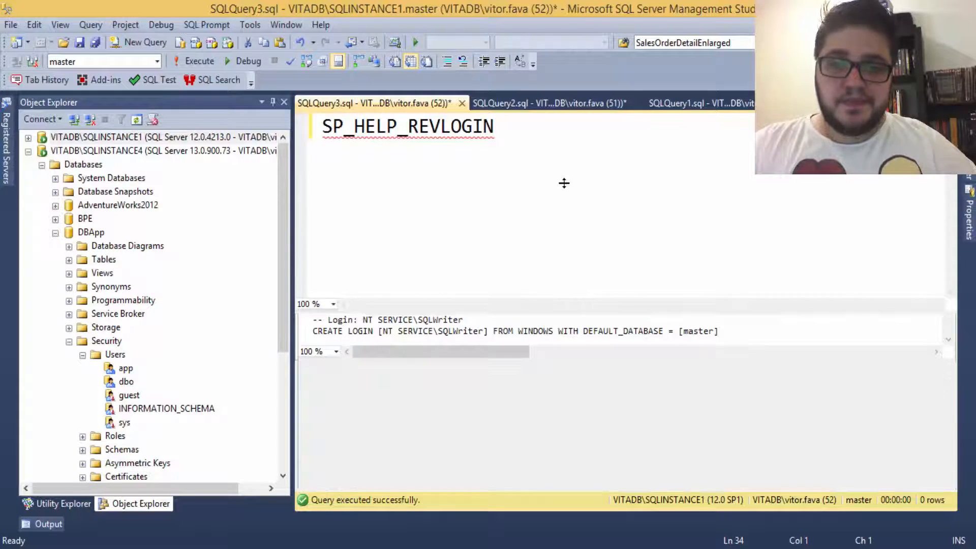
left_click(389, 287)
scroll(486, 360, "down", 6)
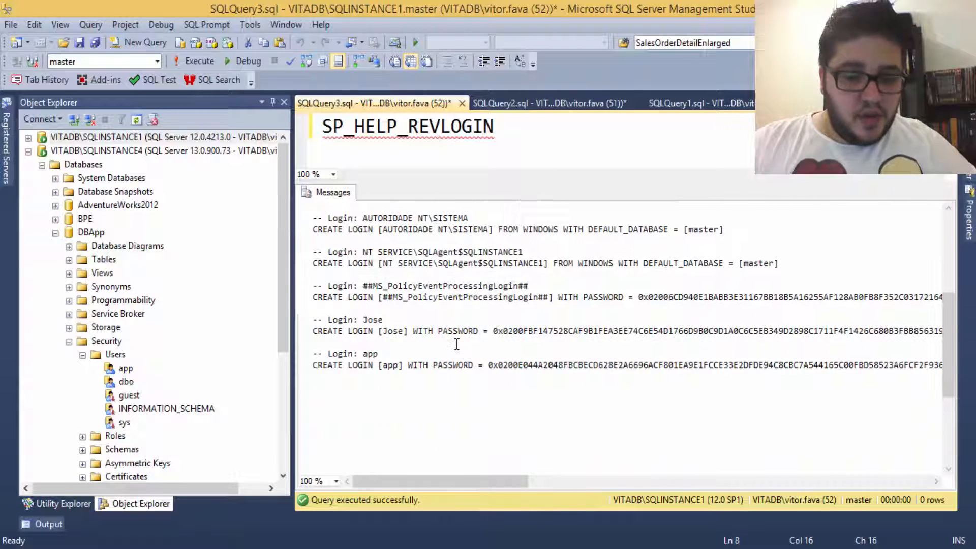
Step: Auto-hide Object Explorer and select app's complete CREATE LOGIN statement with its hashed password and SID
left_click(273, 102)
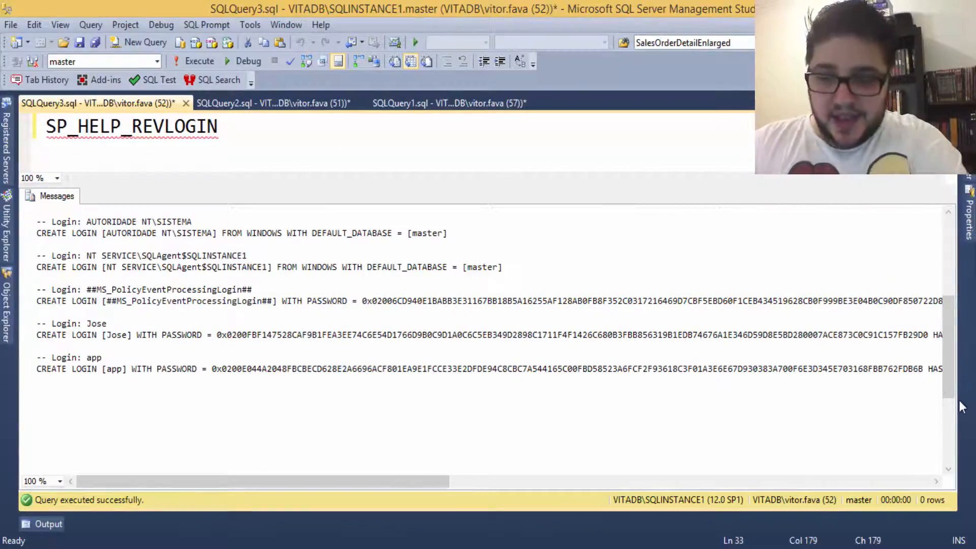
key("Return")
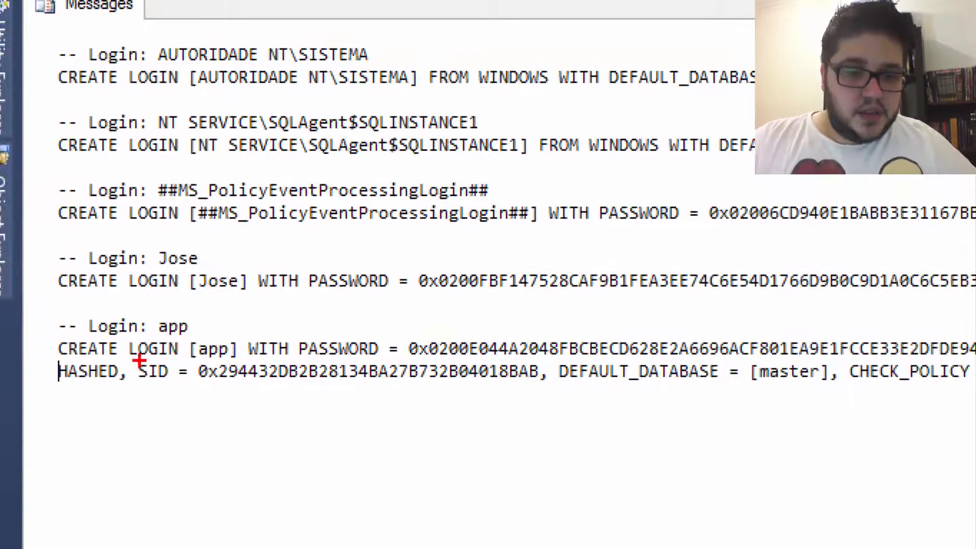
mouse_move(133, 361)
left_mouse_down()
mouse_move(224, 403)
mouse_move(394, 399)
mouse_move(522, 377)
mouse_move(565, 394)
mouse_move(555, 388)
left_mouse_up()
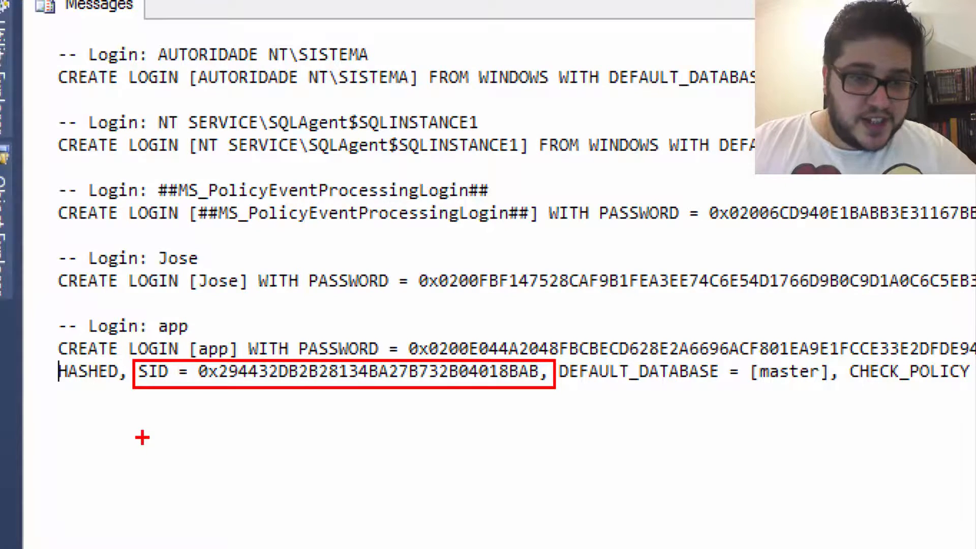
key("Escape")
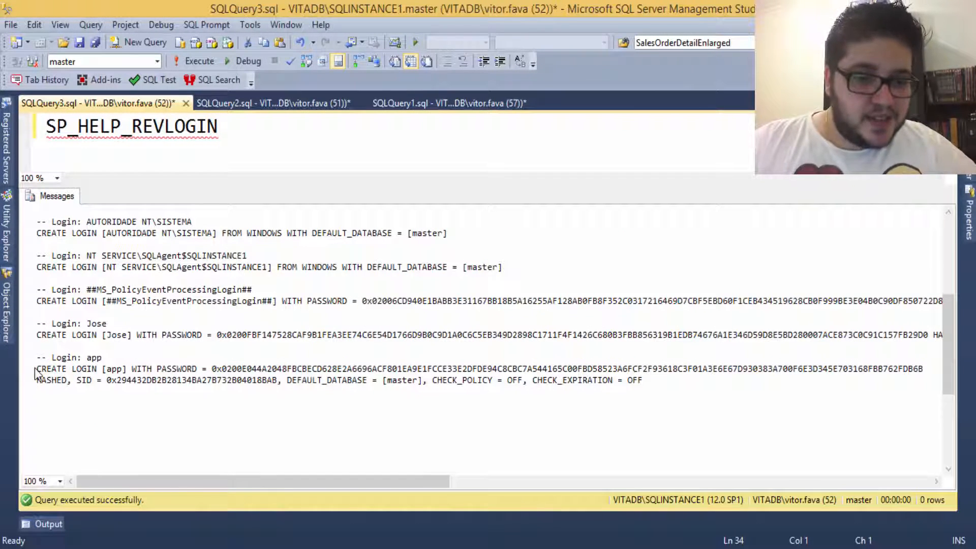
left_click_drag(37, 369, 52, 388)
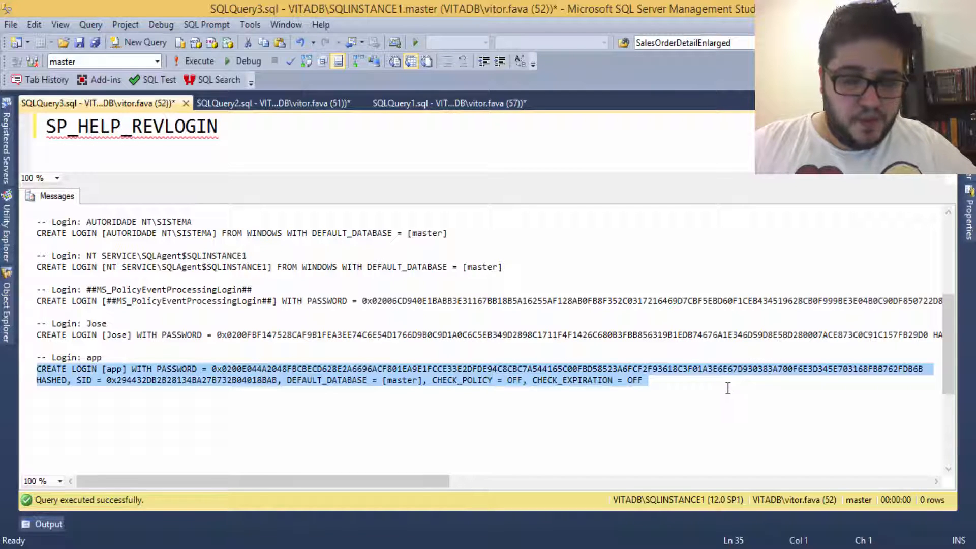
Step: Delete the app login from SQLINSTANCE4 Security > Logins and confirm the warning
left_click(7, 310)
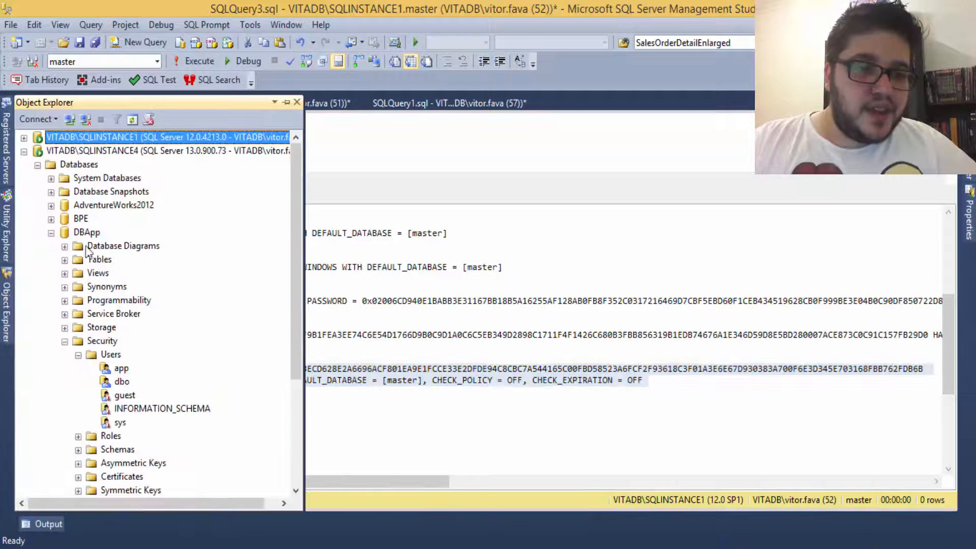
left_click(51, 233)
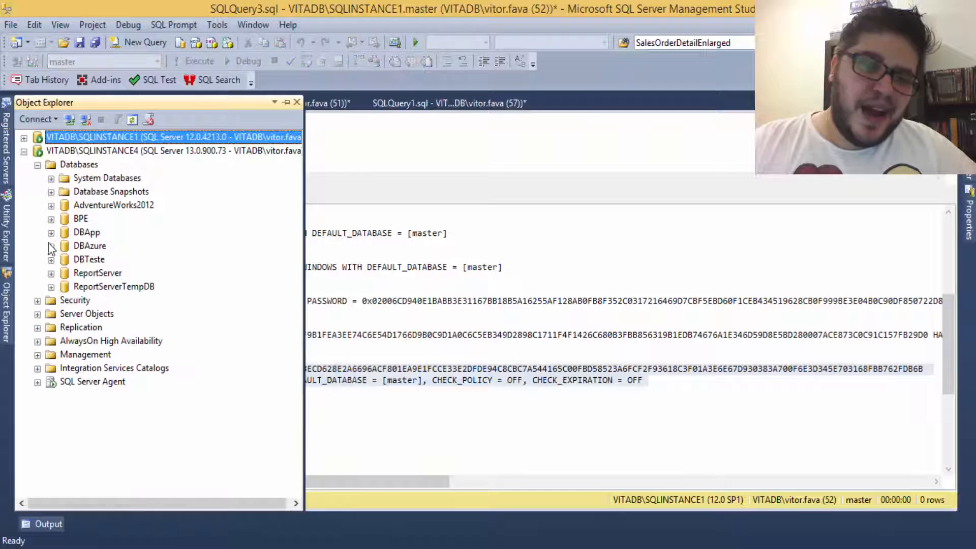
left_click(37, 301)
left_click(94, 422)
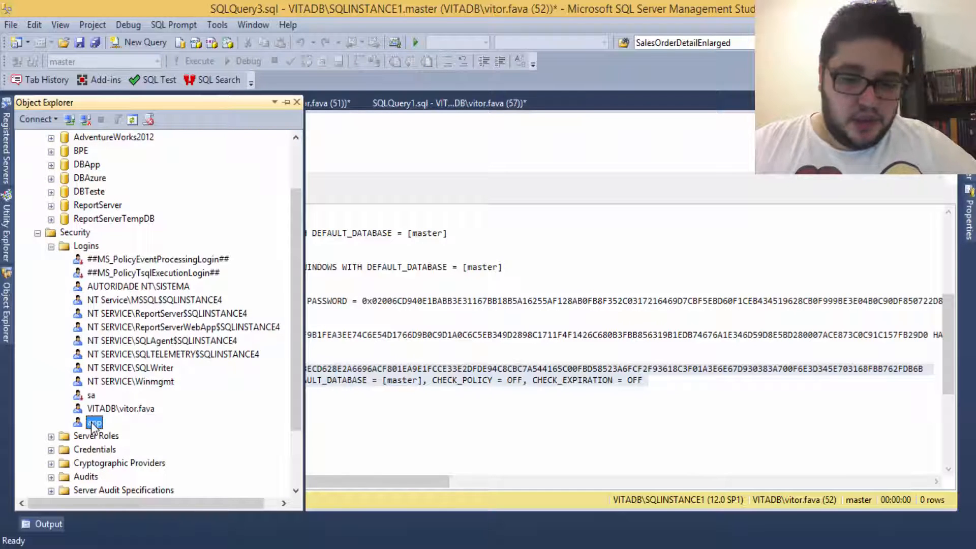
key("Delete")
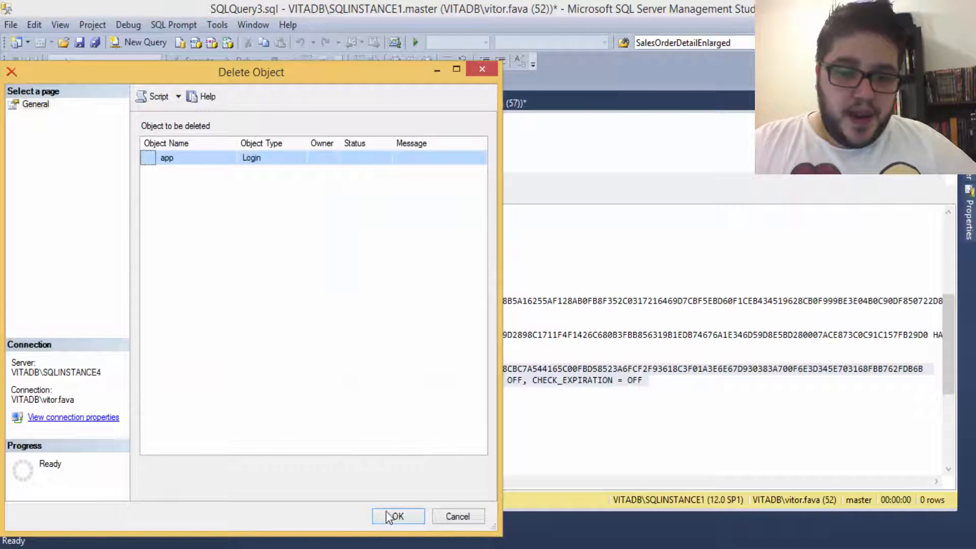
left_click(397, 516)
left_click(372, 331)
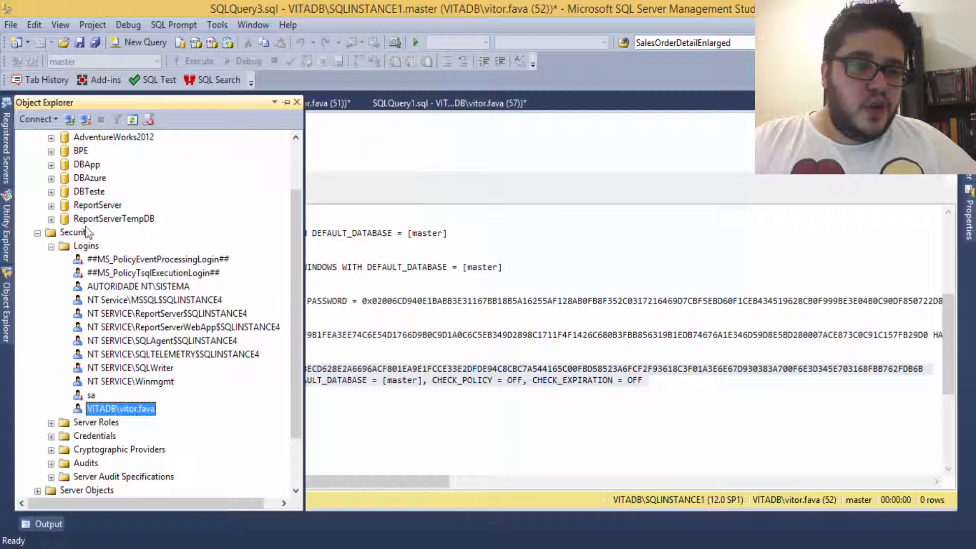
Step: Open a new empty query connected to SQLINSTANCE4
scroll(112, 204, "up", 2)
left_click(113, 151)
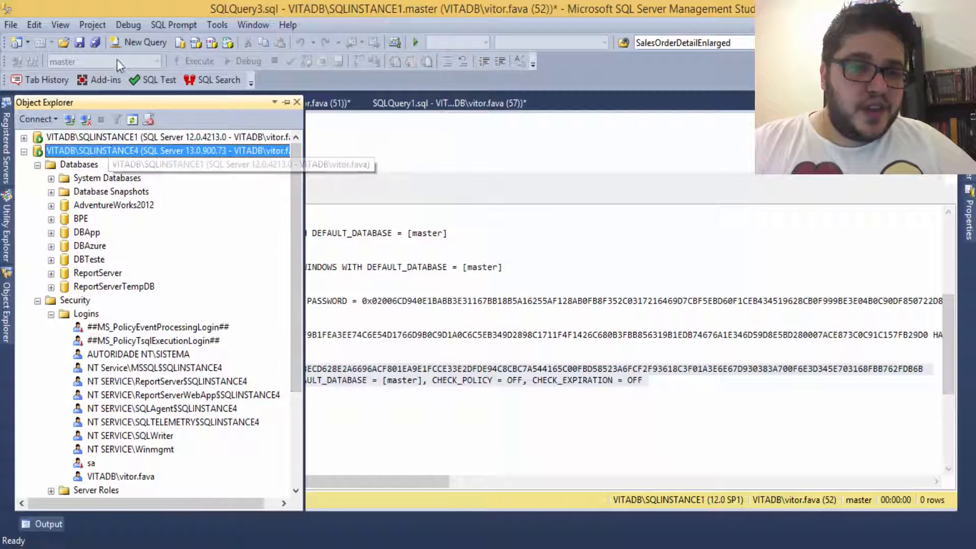
left_click(134, 44)
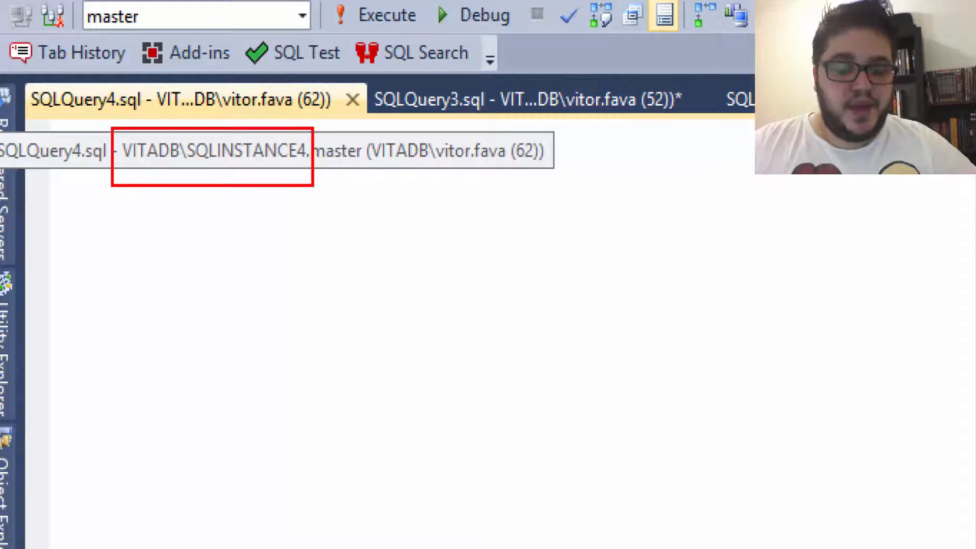
Step: Paste and execute app's CREATE LOGIN script, then refresh SQLINSTANCE4 Logins to show app
key("ctrl+v")
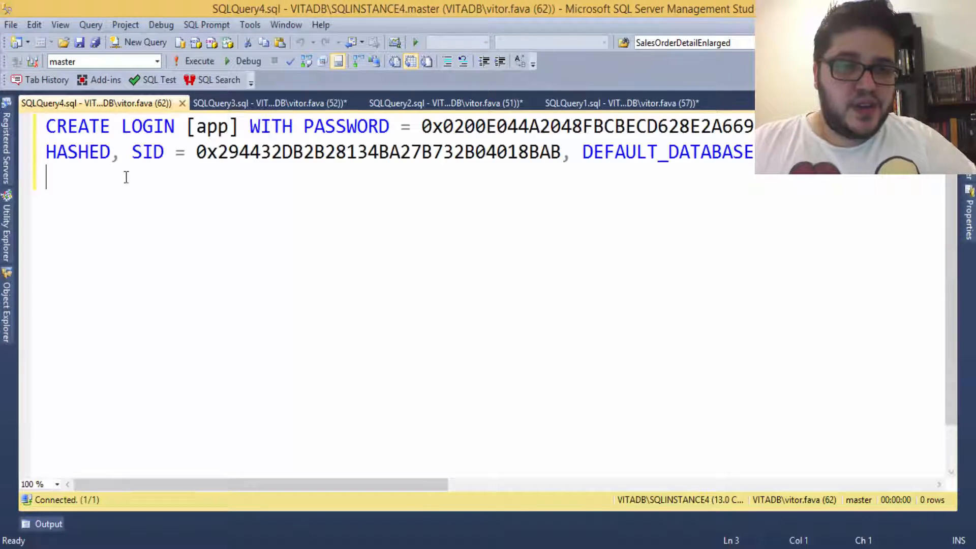
key("F5")
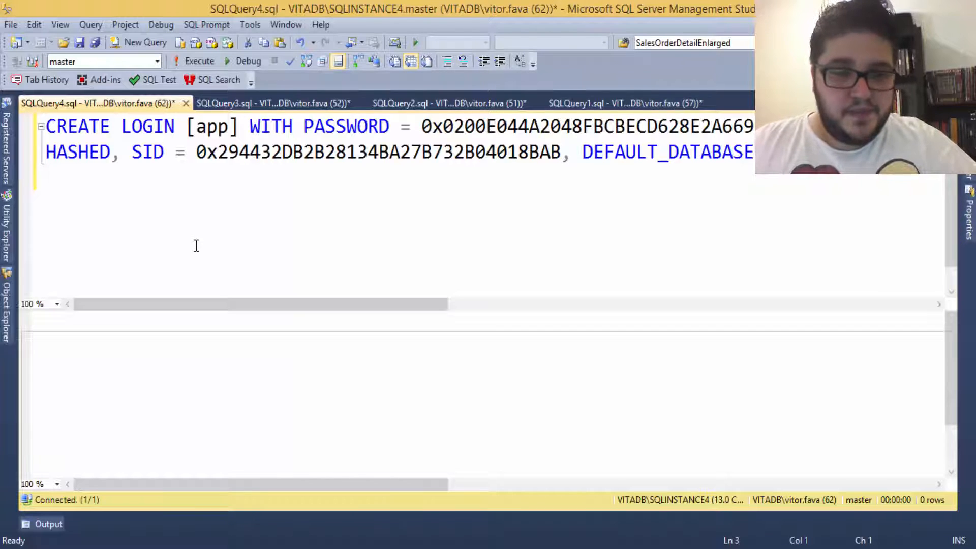
left_click(7, 312)
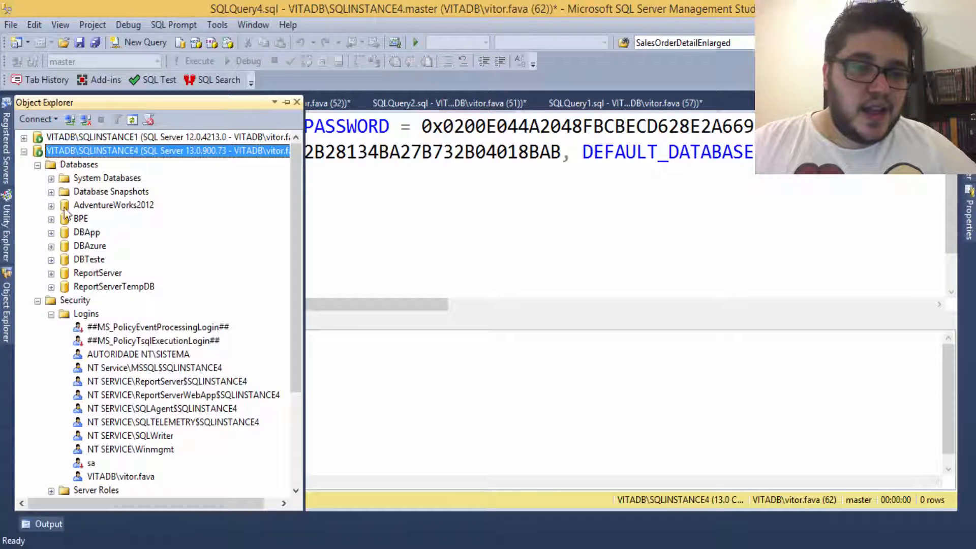
left_click(85, 314)
key("F5")
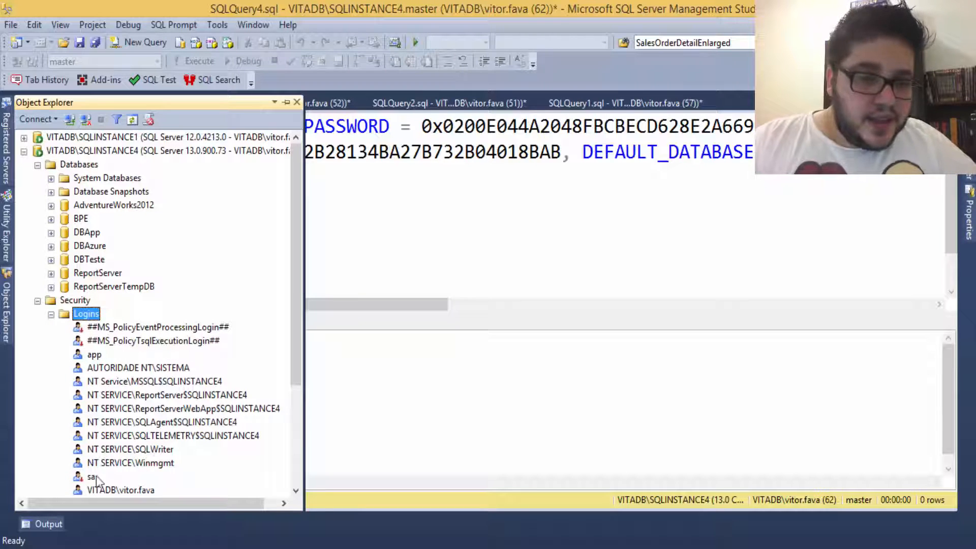
left_click(95, 355)
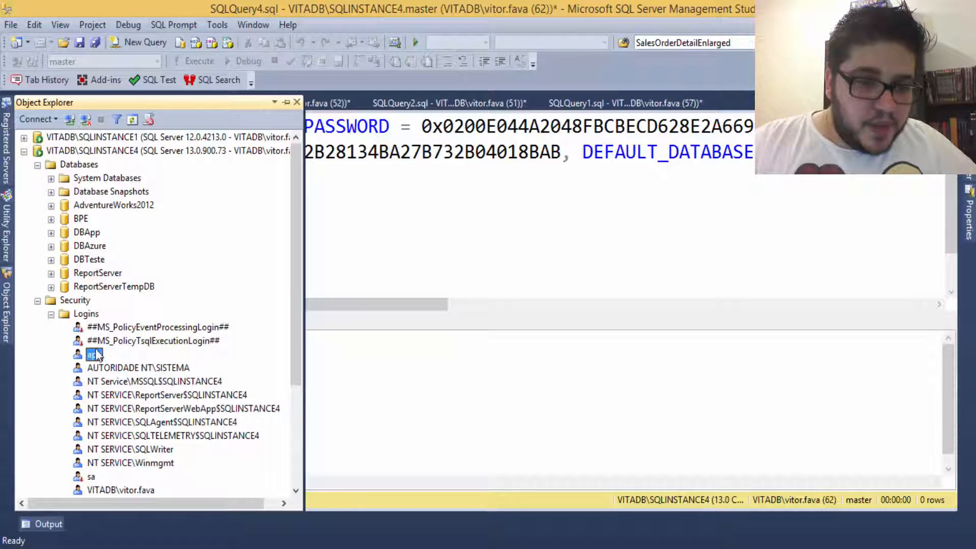
Step: Collapse server Security and expand DBApp down to its Users folder
left_click(37, 301)
left_click(51, 233)
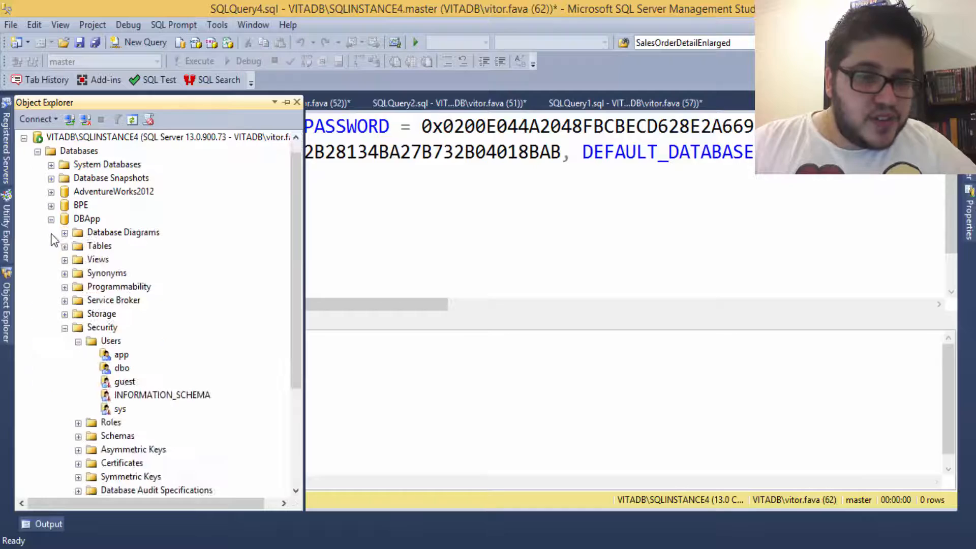
left_click(110, 341)
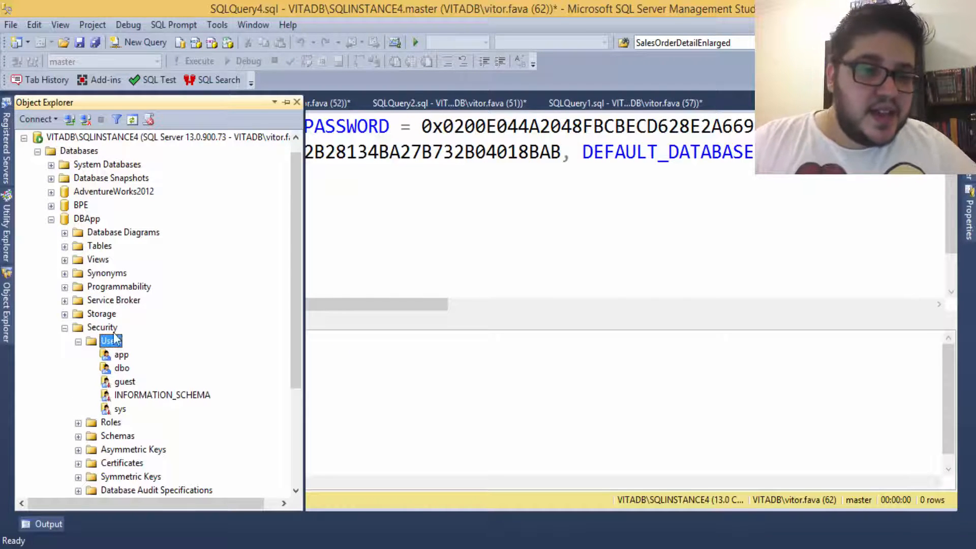
double_click(122, 355)
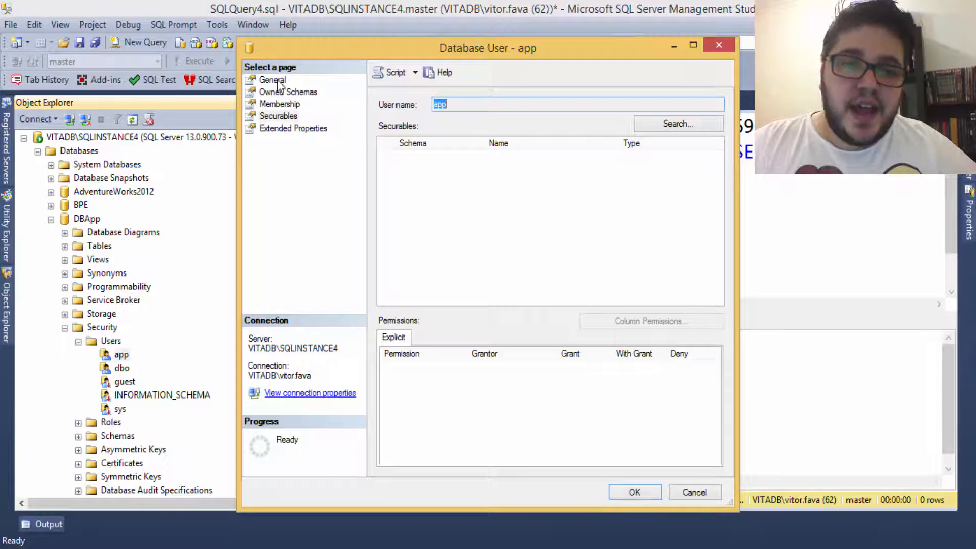
left_click(277, 81)
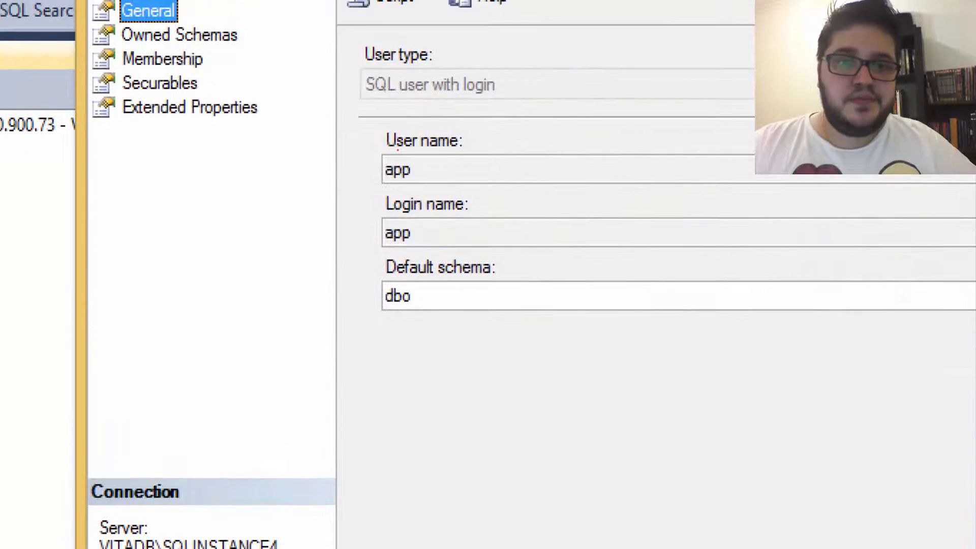
left_click(410, 59)
mouse_move(331, 40)
left_mouse_down()
mouse_move(632, 412)
mouse_move(628, 341)
left_mouse_up()
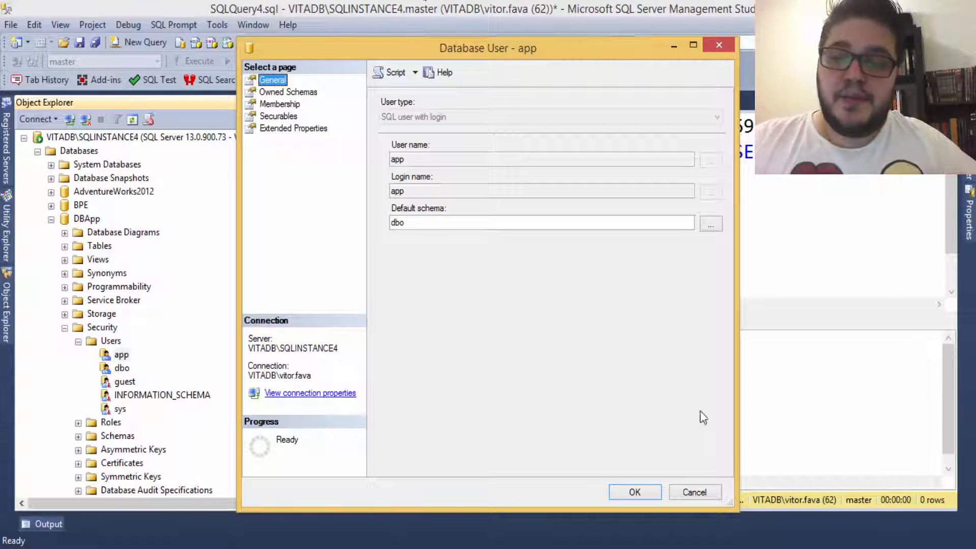
left_click(693, 492)
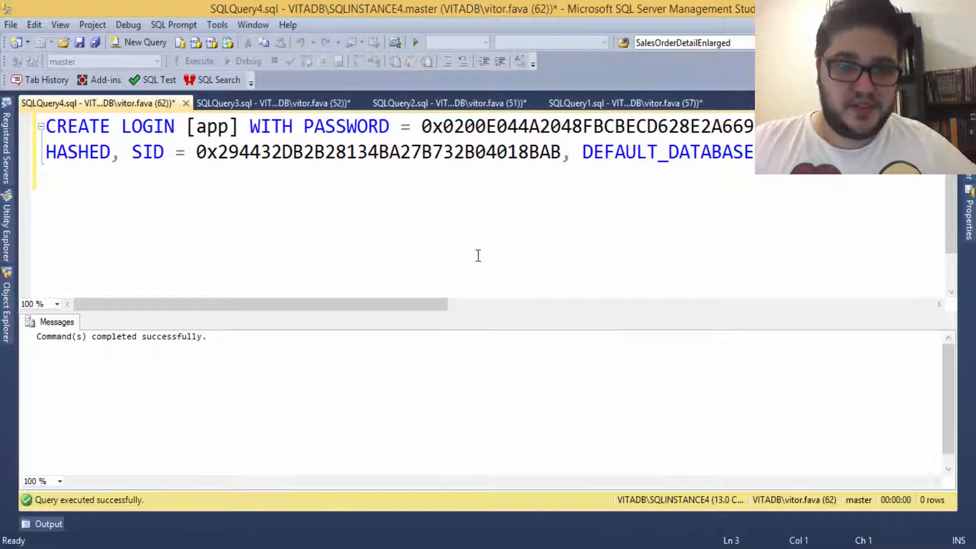